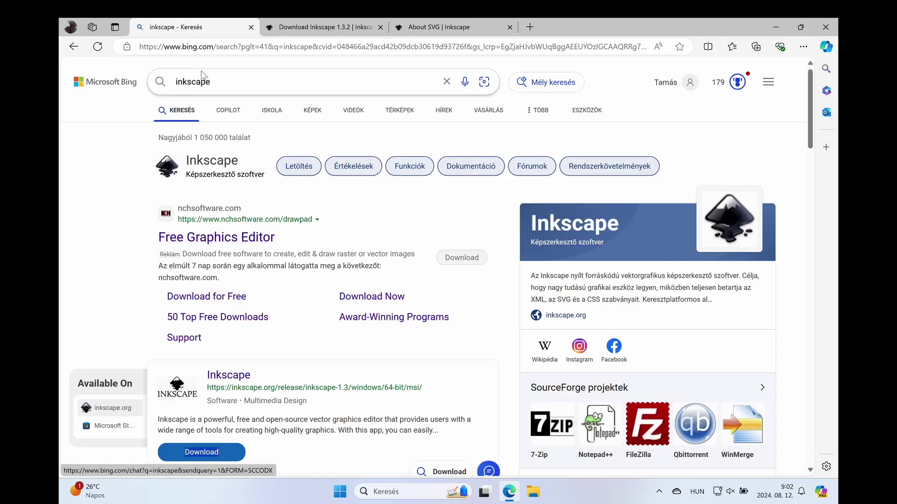
Go from the Bing results to the Download Inkscape tab, then to the About SVG page.
{"action": "scroll", "coordinate": [359, 304], "scroll_direction": "down", "scroll_amount": 3}
{"action": "scroll", "coordinate": [358, 304], "scroll_direction": "down", "scroll_amount": 1}
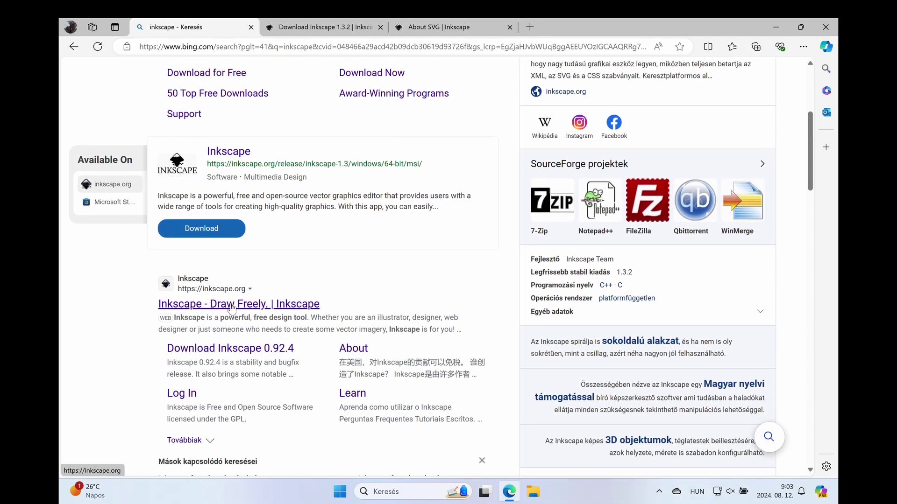
{"action": "key", "text": "ctrl+Tab"}
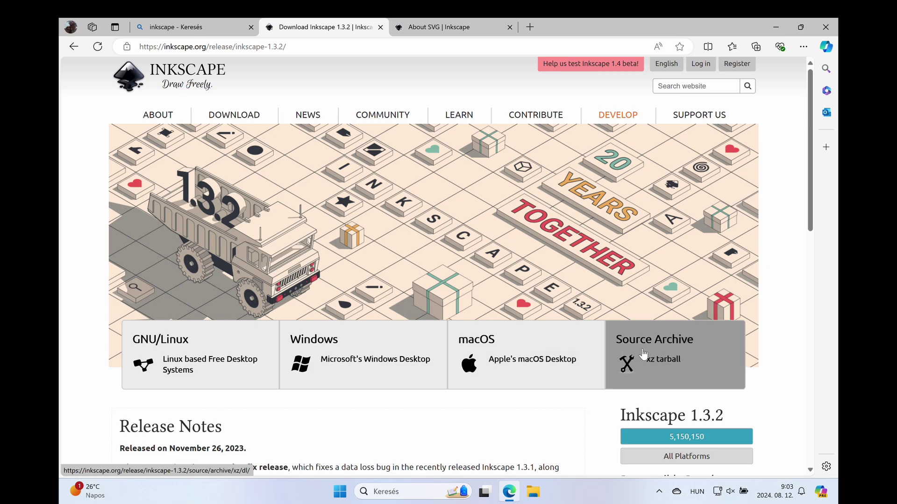
{"action": "left_click", "coordinate": [440, 27]}
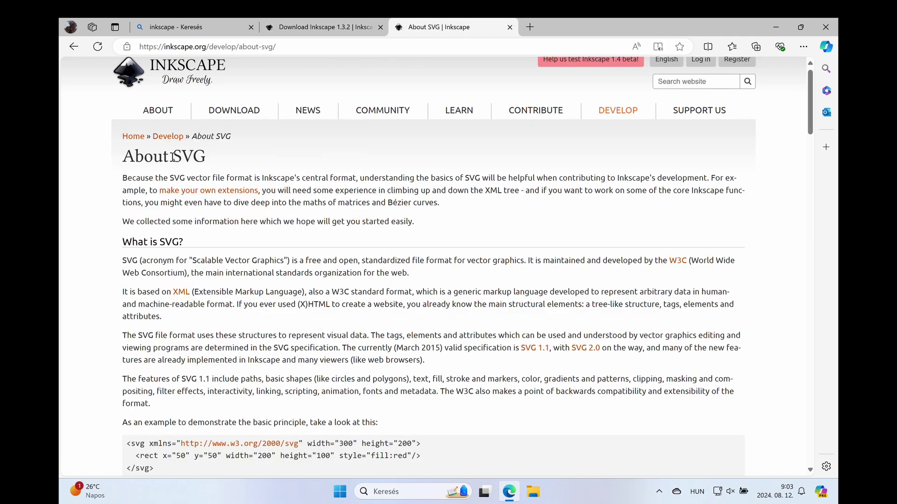
Select the heading word 'SVG' and the first SVG code example.
{"action": "left_click_drag", "start_coordinate": [173, 157], "coordinate": [212, 157]}
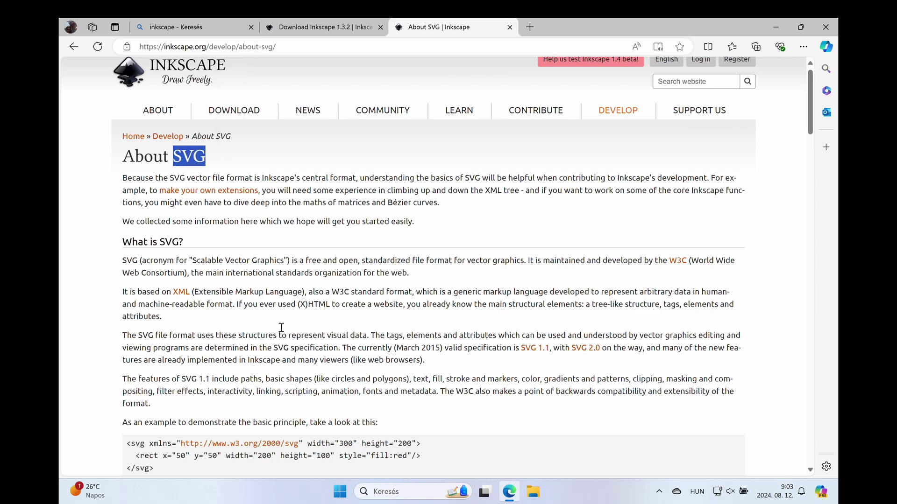
{"action": "scroll", "coordinate": [280, 324], "scroll_direction": "down", "scroll_amount": 5}
{"action": "scroll", "coordinate": [279, 323], "scroll_direction": "down", "scroll_amount": 2}
{"action": "triple_click", "coordinate": [194, 154]}
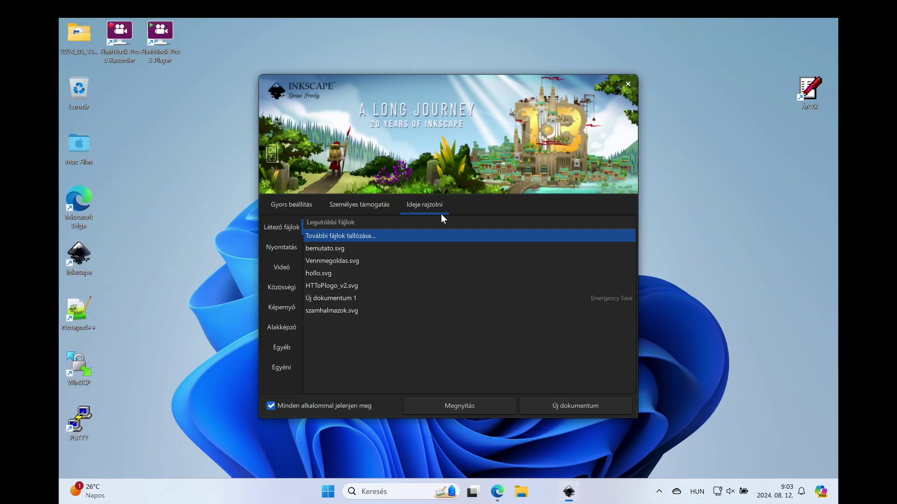
Review the quick setup, keeping the Inkscape default shortcut scheme, and the support information.
{"action": "left_click", "coordinate": [290, 204]}
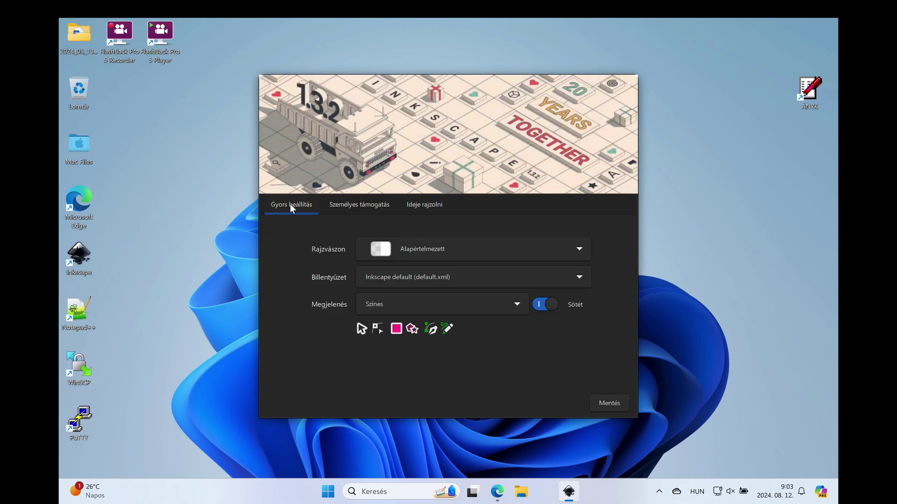
{"action": "left_click", "coordinate": [484, 277]}
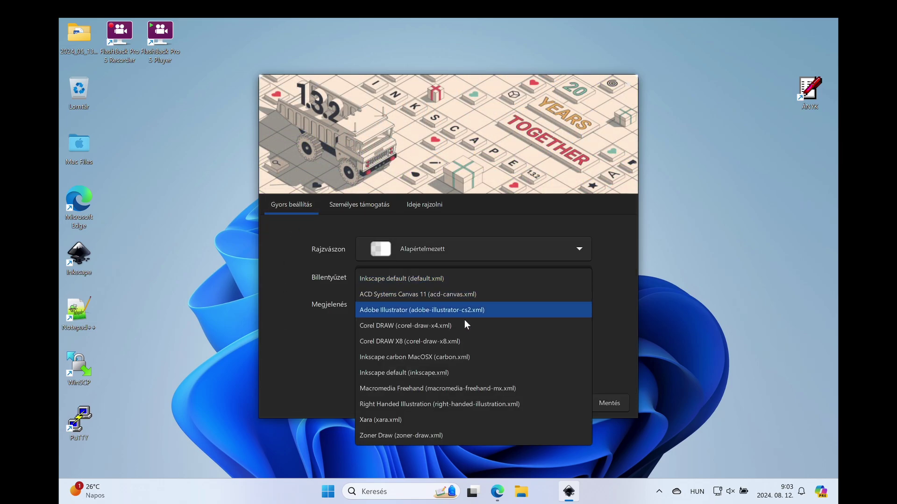
{"action": "left_click", "coordinate": [383, 279]}
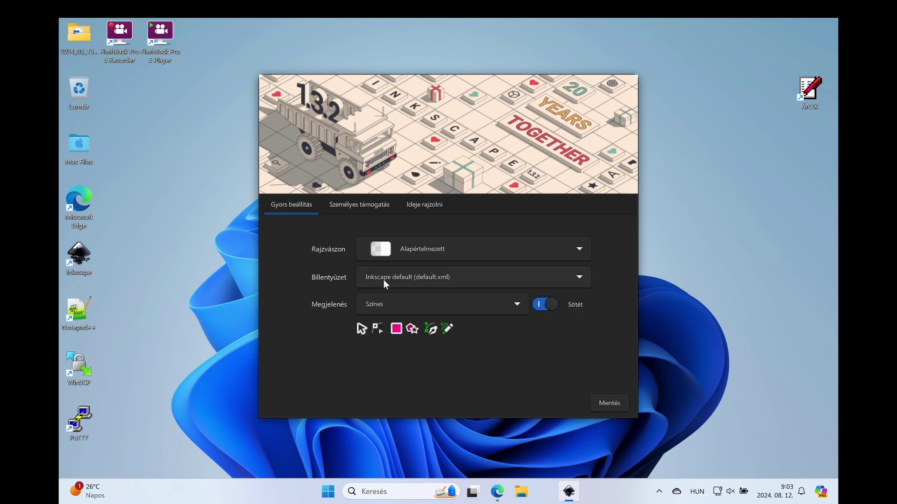
{"action": "left_click", "coordinate": [612, 404]}
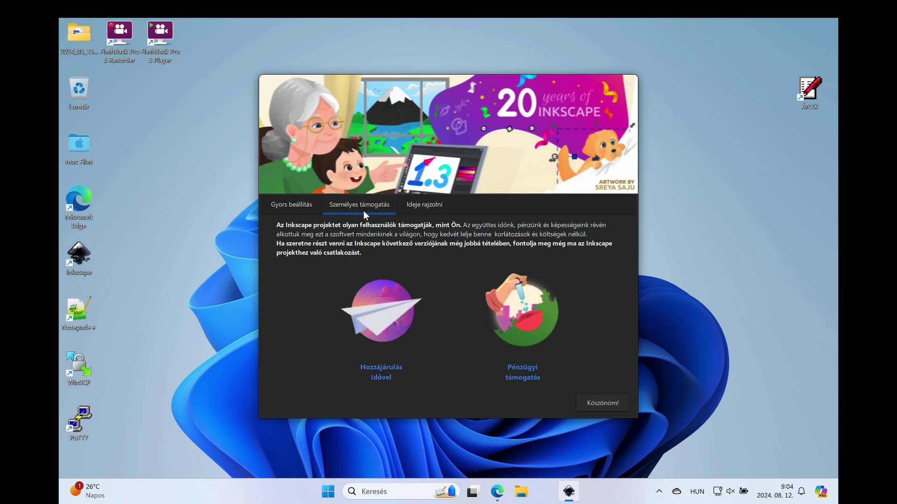
{"action": "left_click", "coordinate": [414, 204]}
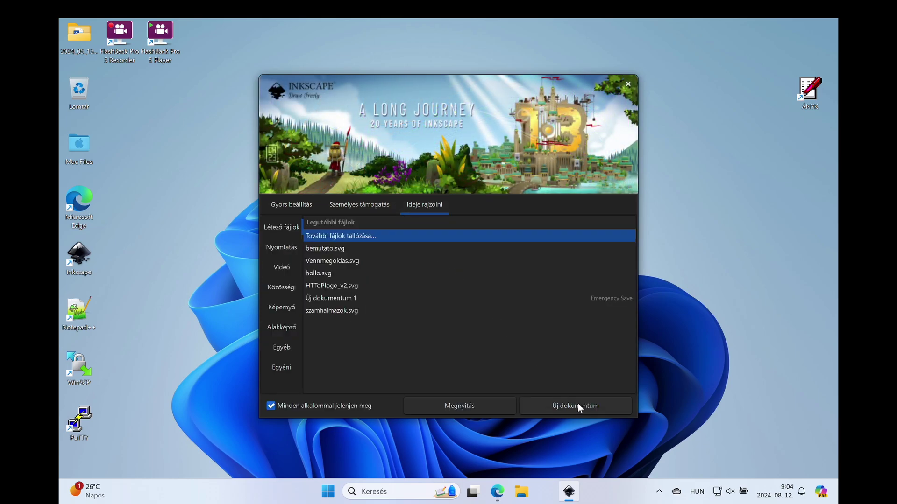
Browse the print and screen templates, then create a new A4 (álló) portrait document.
{"action": "left_click", "coordinate": [279, 246]}
{"action": "left_click", "coordinate": [327, 256]}
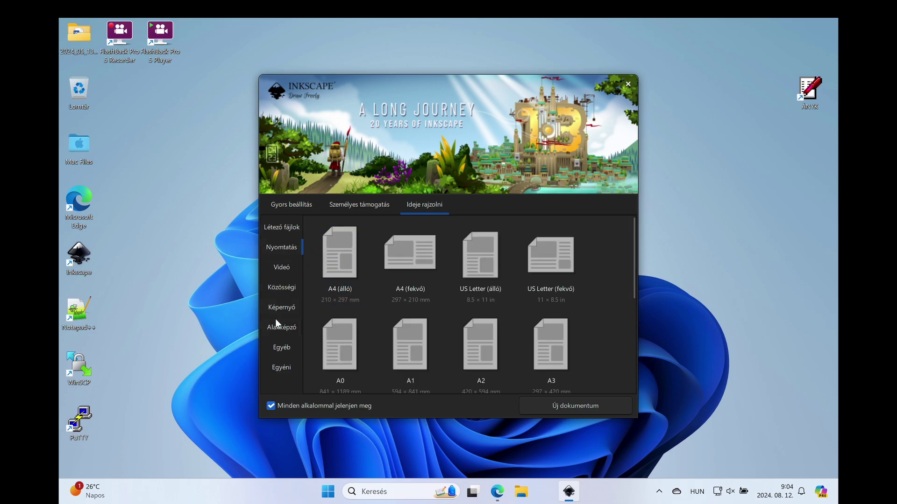
{"action": "left_click", "coordinate": [280, 307]}
{"action": "left_click", "coordinate": [403, 350]}
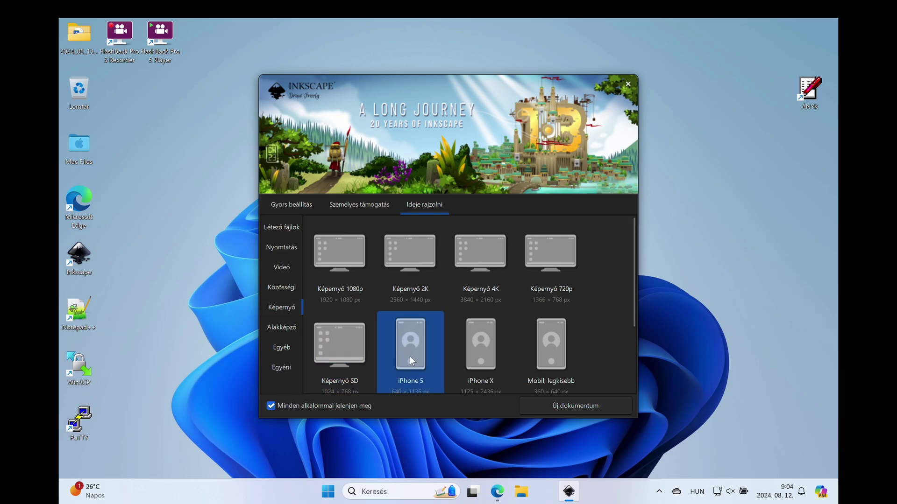
{"action": "left_click", "coordinate": [282, 228]}
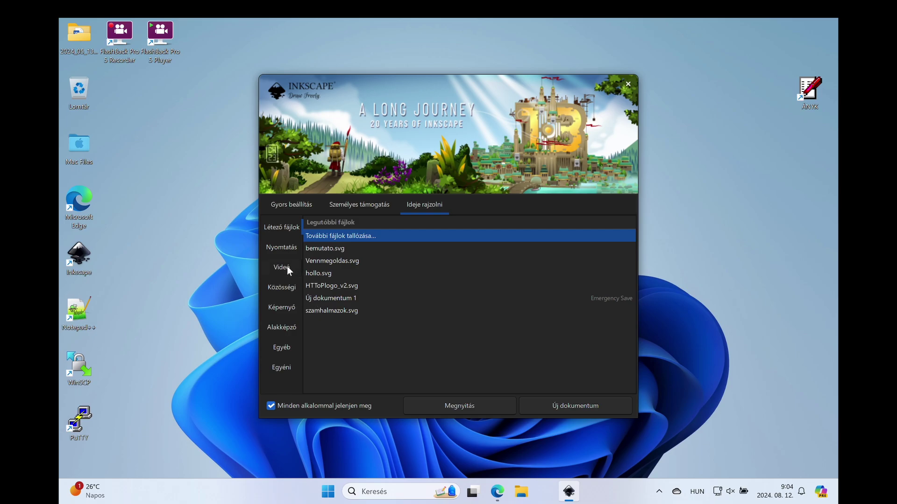
{"action": "left_click", "coordinate": [283, 246]}
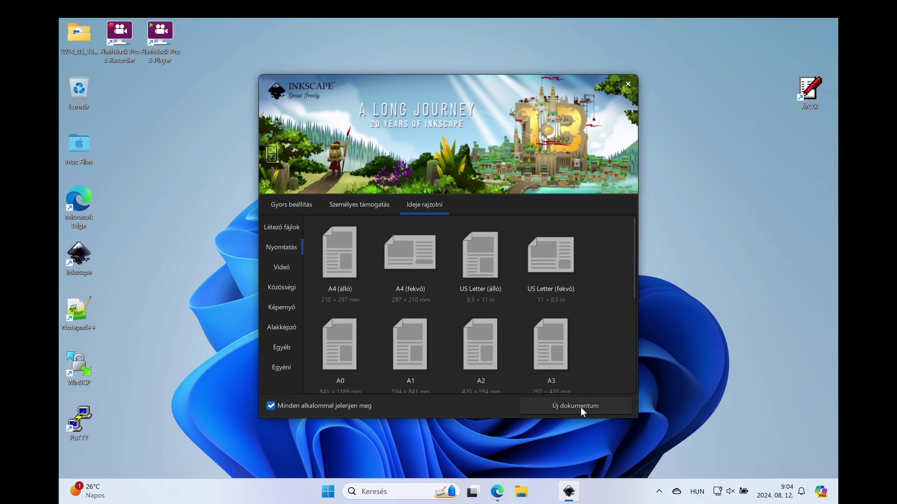
{"action": "double_click", "coordinate": [336, 262]}
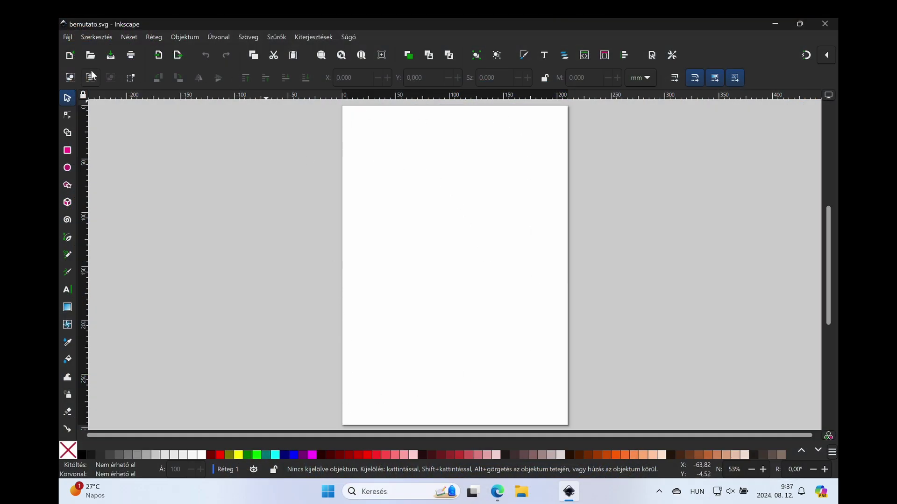
In Document Properties, confirm mm units and A4 portrait orientation, then show the ruler's unit choices.
{"action": "left_click", "coordinate": [66, 38]}
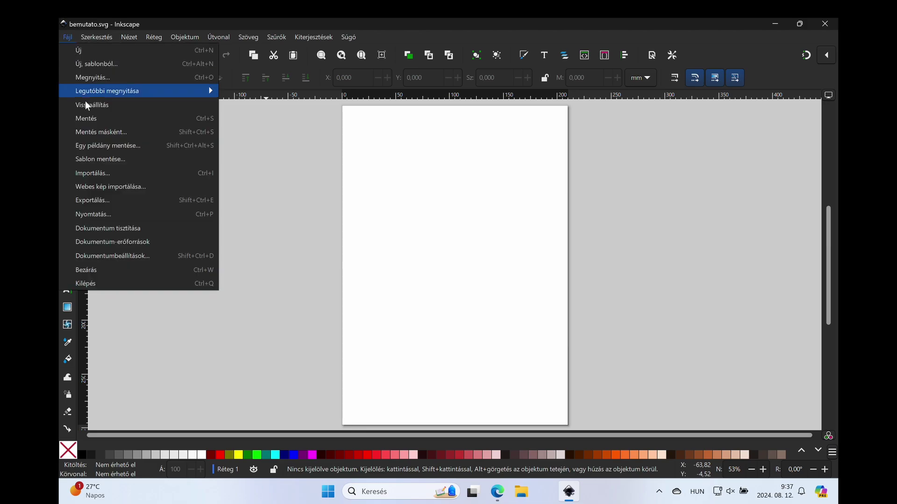
{"action": "left_click", "coordinate": [120, 257]}
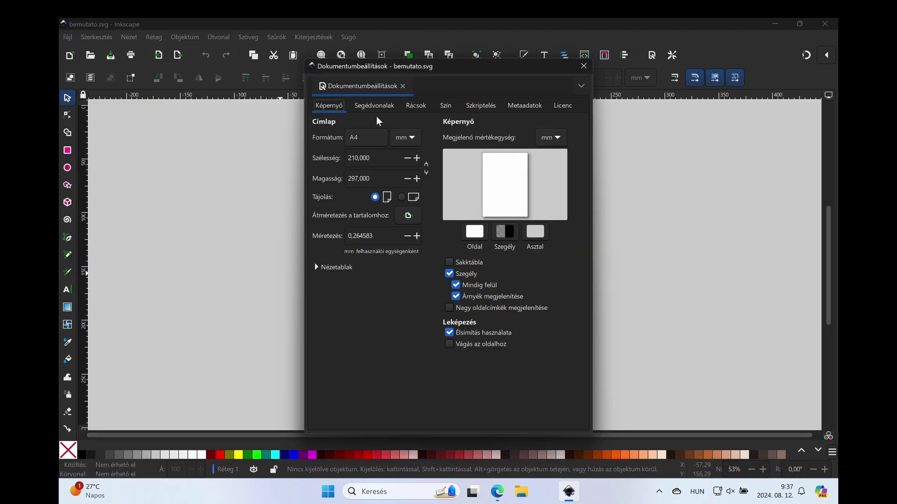
{"action": "left_click", "coordinate": [411, 139]}
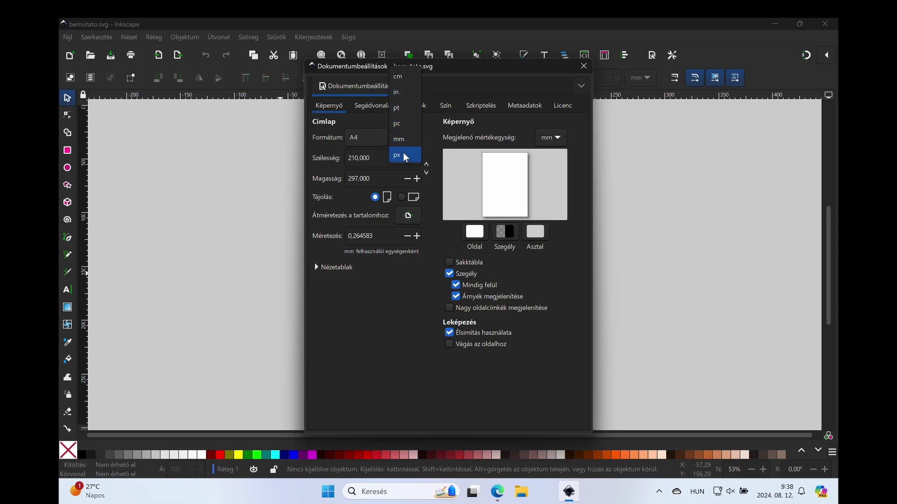
{"action": "left_click", "coordinate": [404, 140]}
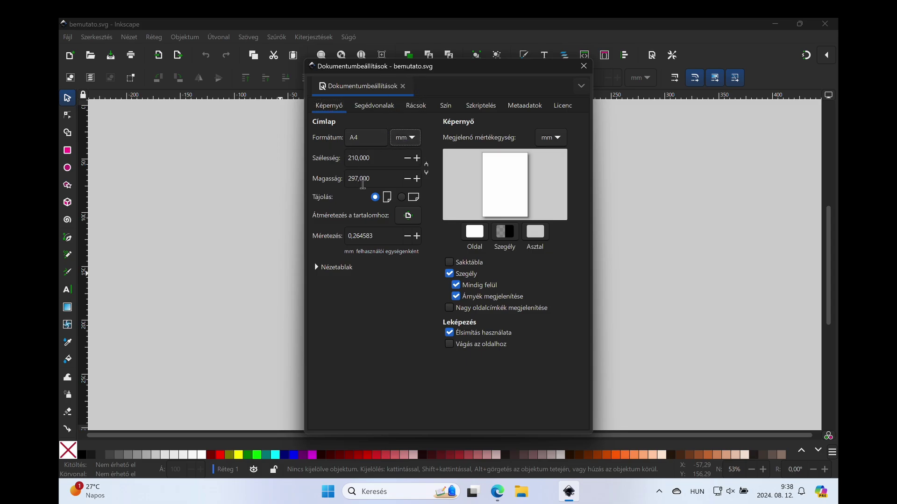
{"action": "left_click", "coordinate": [403, 197]}
{"action": "left_click", "coordinate": [377, 197]}
{"action": "left_click", "coordinate": [584, 66]}
{"action": "right_click", "coordinate": [612, 94]}
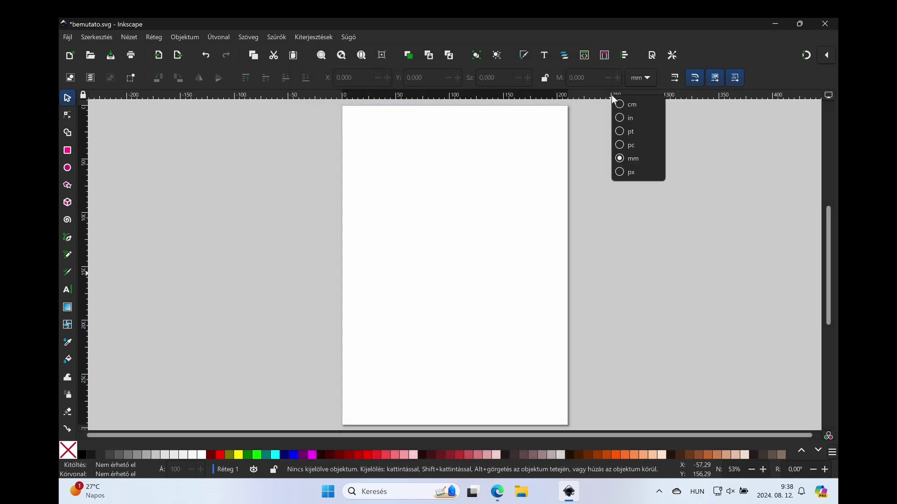
{"action": "left_click", "coordinate": [597, 166]}
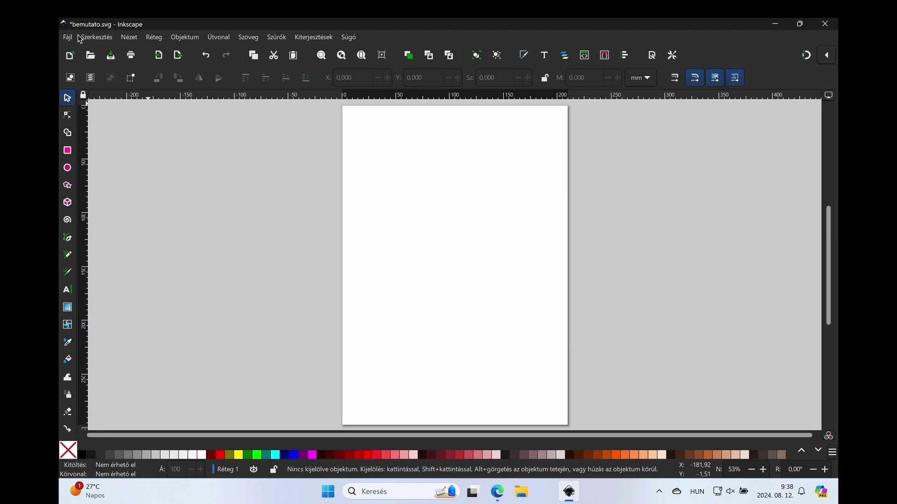
{"action": "left_click", "coordinate": [122, 39]}
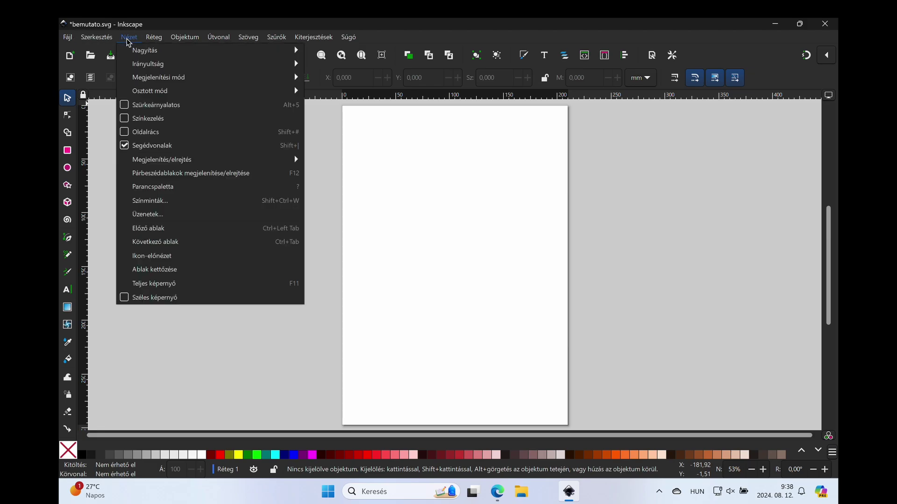
{"action": "left_click", "coordinate": [125, 300]}
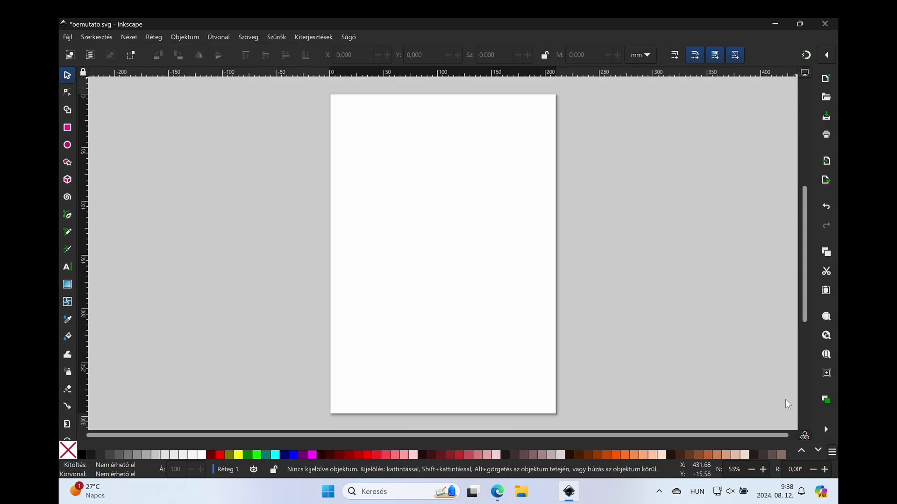
{"action": "left_click", "coordinate": [129, 37]}
{"action": "left_click", "coordinate": [124, 298]}
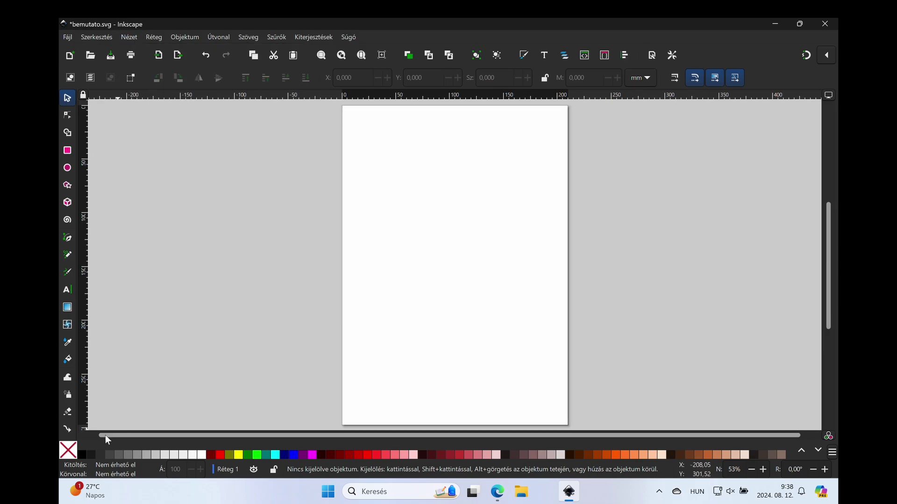
{"action": "scroll", "coordinate": [449, 435], "scroll_direction": "right", "scroll_amount": 1}
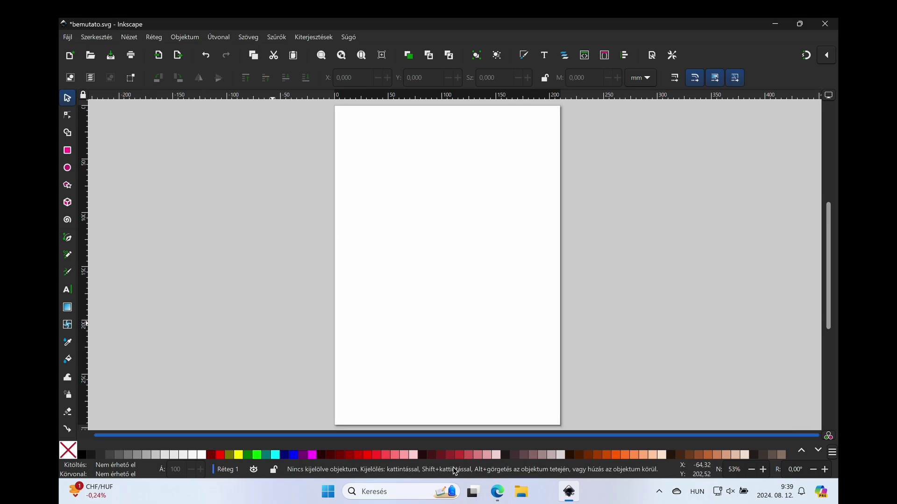
Draw a yellow rectangle, a circle beside it, and a 3-corner triangle below it.
{"action": "left_click", "coordinate": [67, 151]}
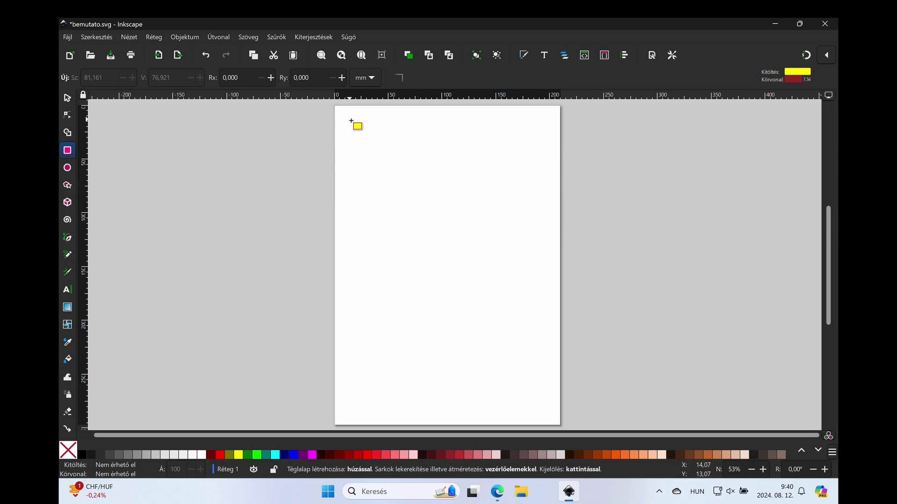
{"action": "left_click_drag", "start_coordinate": [351, 121], "coordinate": [414, 169]}
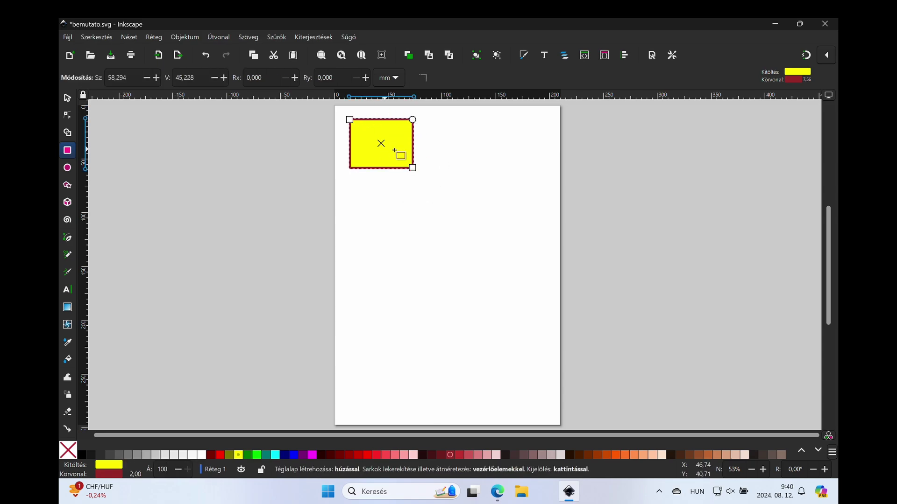
{"action": "left_click", "coordinate": [68, 168]}
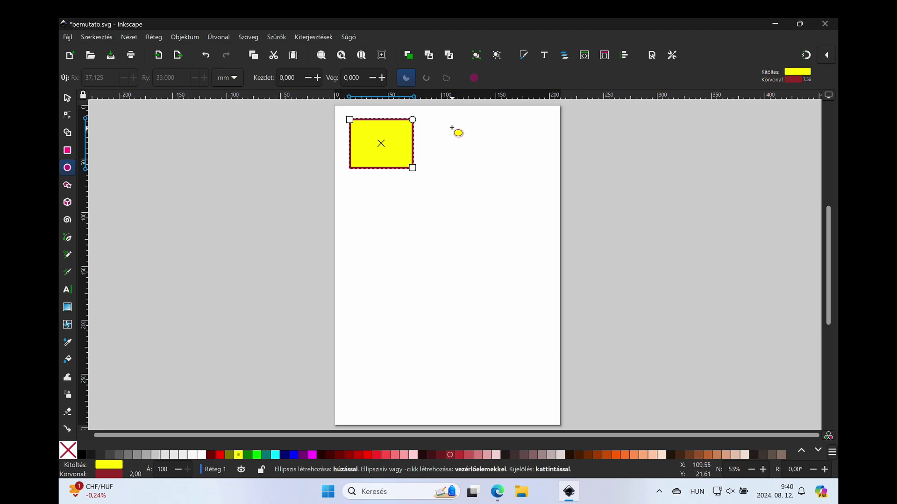
{"action": "left_click_drag", "start_coordinate": [432, 119], "coordinate": [485, 171]}
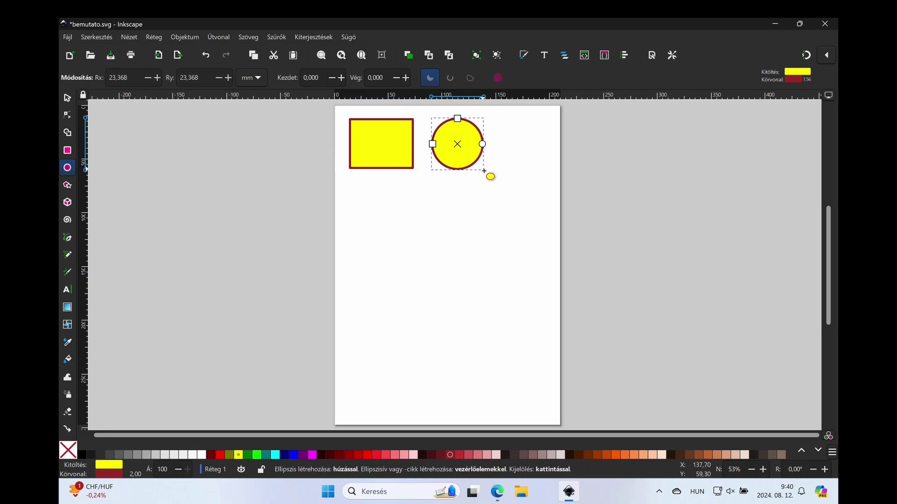
{"action": "left_click", "coordinate": [68, 187]}
{"action": "mouse_move", "coordinate": [354, 182]}
{"action": "left_mouse_down"}
{"action": "mouse_move", "coordinate": [321, 213]}
{"action": "mouse_move", "coordinate": [344, 217]}
{"action": "left_mouse_up"}
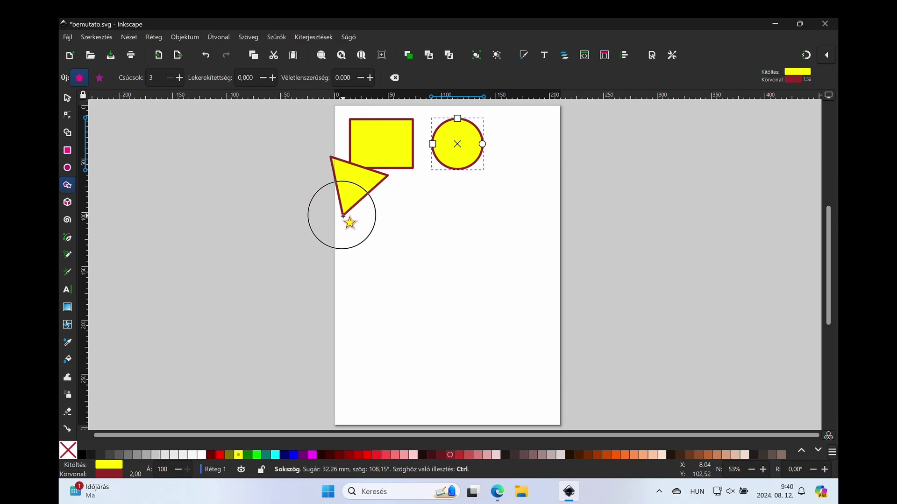
{"action": "left_click_drag", "start_coordinate": [345, 217], "coordinate": [337, 169]}
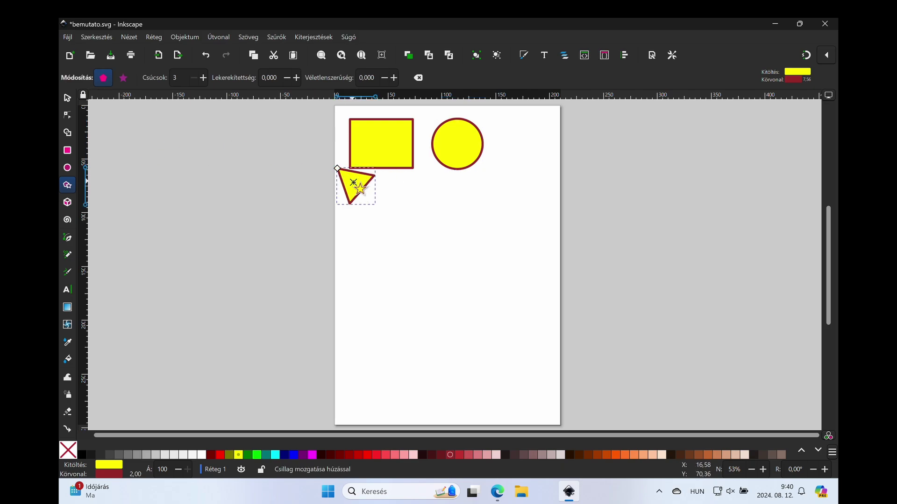
{"action": "left_click_drag", "start_coordinate": [353, 182], "coordinate": [367, 198]}
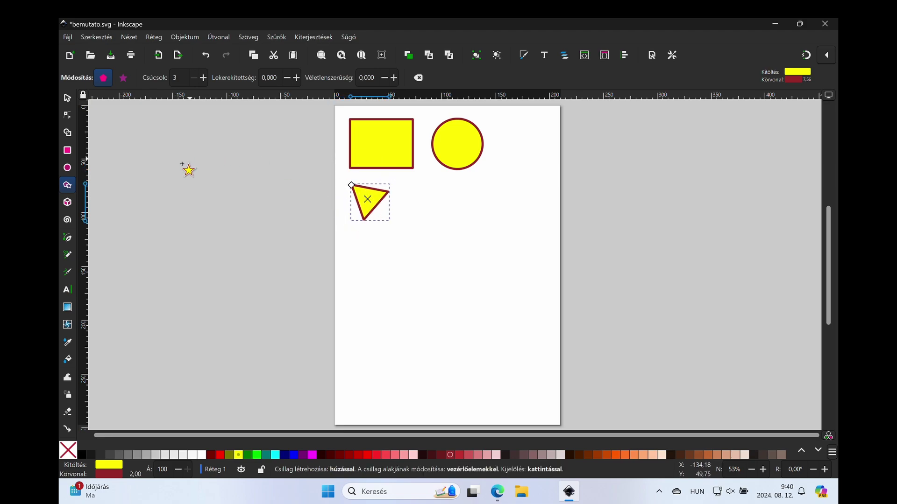
Add a violet 3D box below the circle and a spiral to its right.
{"action": "left_click", "coordinate": [66, 202]}
{"action": "left_click_drag", "start_coordinate": [435, 194], "coordinate": [429, 194]}
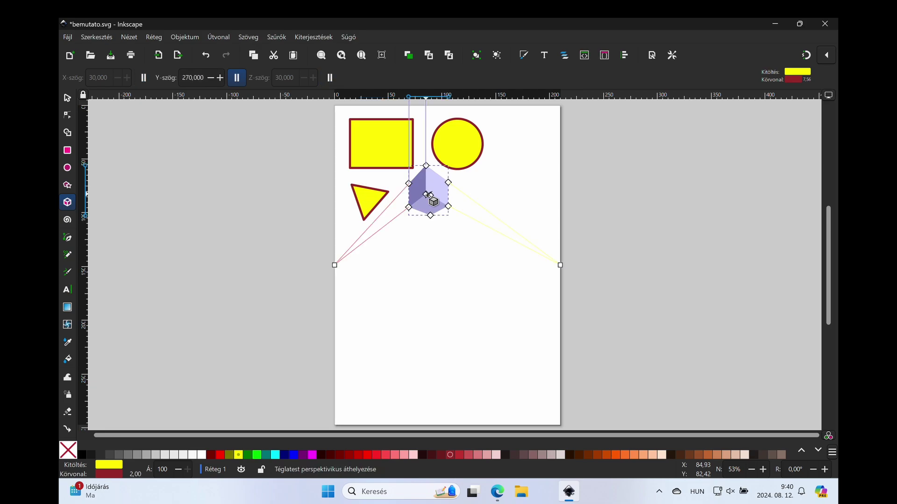
{"action": "left_click_drag", "start_coordinate": [335, 266], "coordinate": [341, 254]}
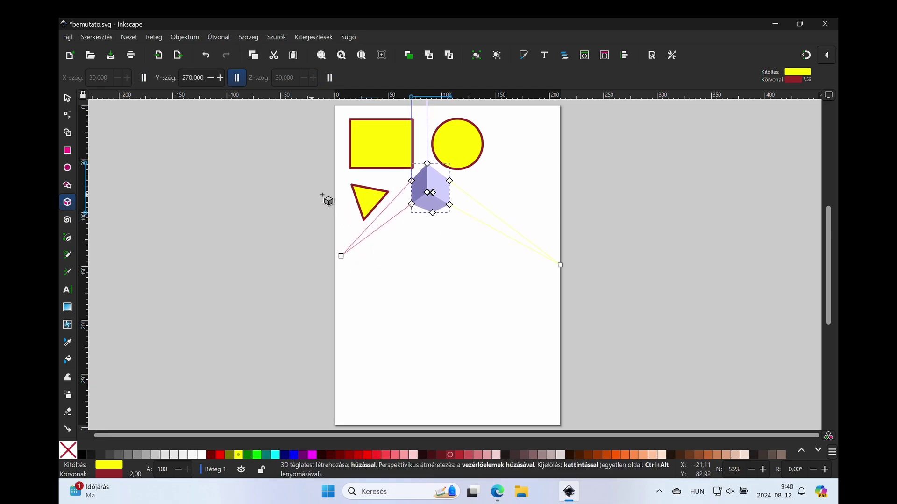
{"action": "key", "text": "ctrl+z"}
{"action": "key", "text": "i"}
{"action": "left_click_drag", "start_coordinate": [484, 207], "coordinate": [508, 227]}
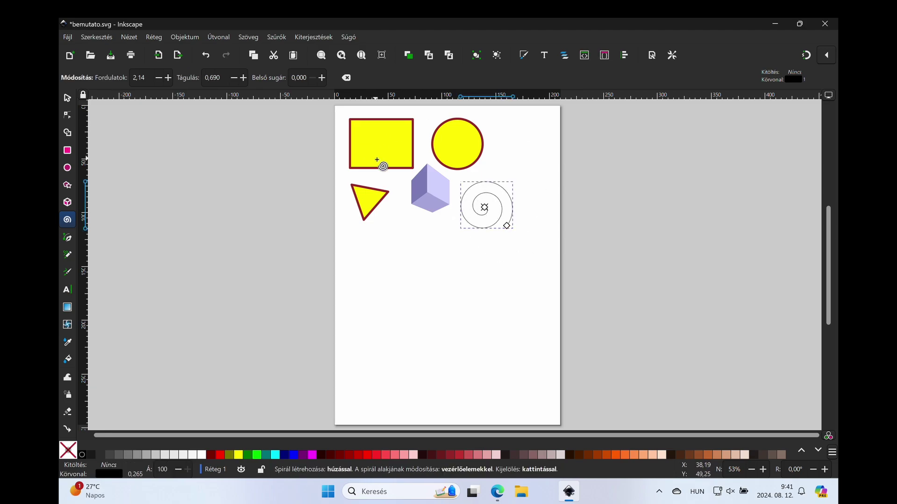
Draw a closed, filled triangular path with the Pen (Bezier) tool.
{"action": "left_click", "coordinate": [66, 239]}
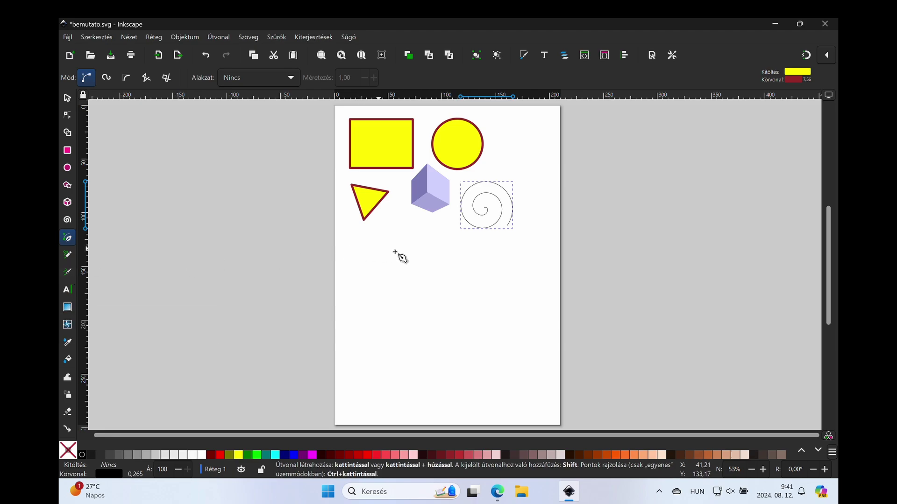
{"action": "left_click", "coordinate": [363, 253]}
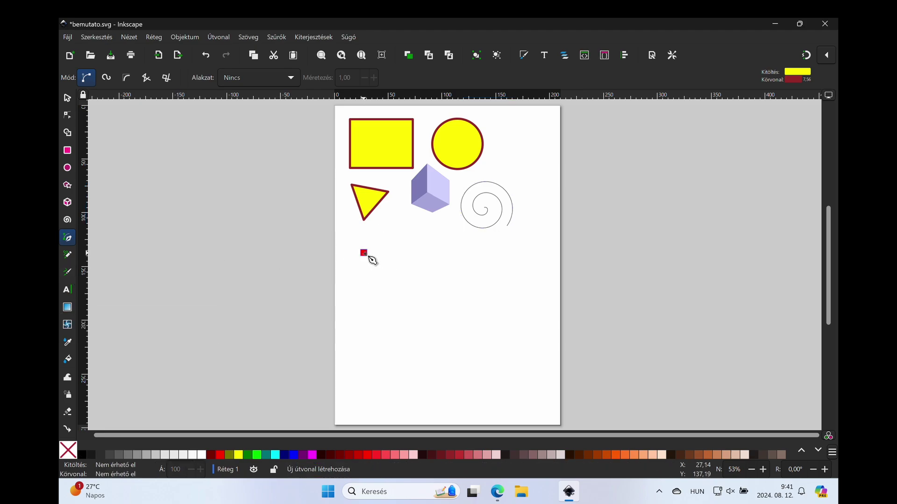
{"action": "left_click", "coordinate": [429, 250]}
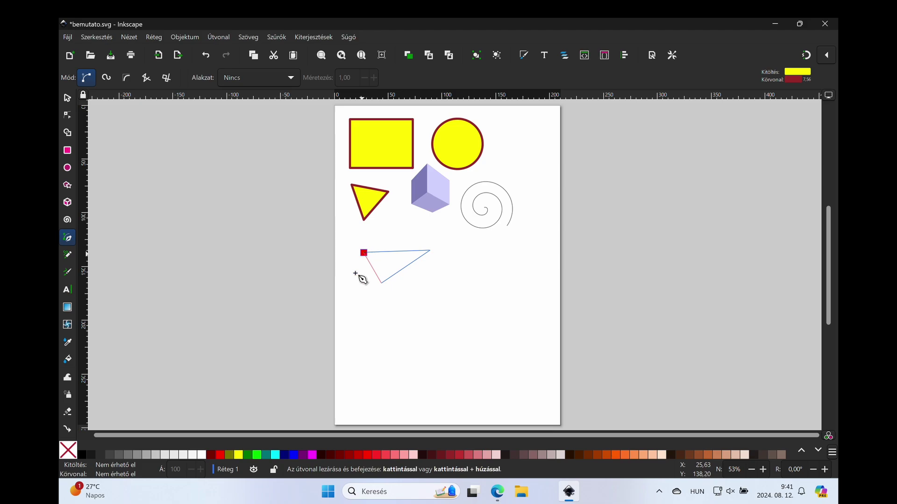
{"action": "left_click", "coordinate": [386, 268]}
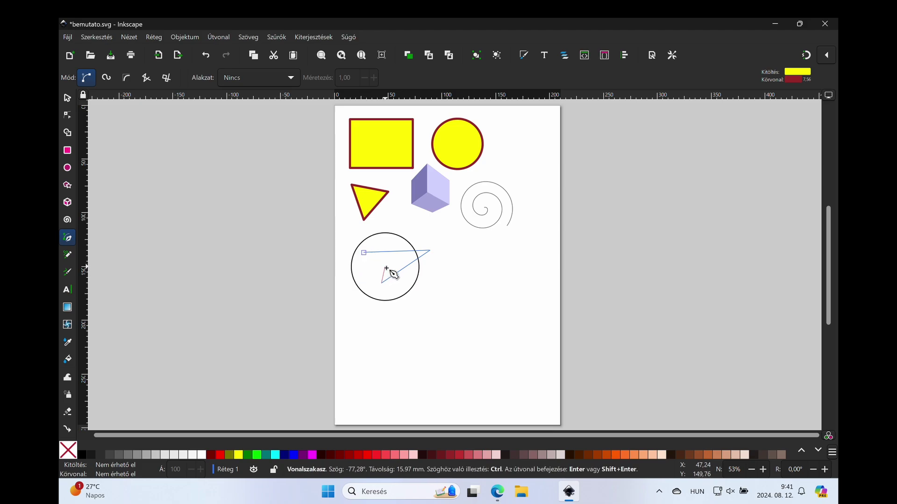
{"action": "left_click", "coordinate": [363, 252]}
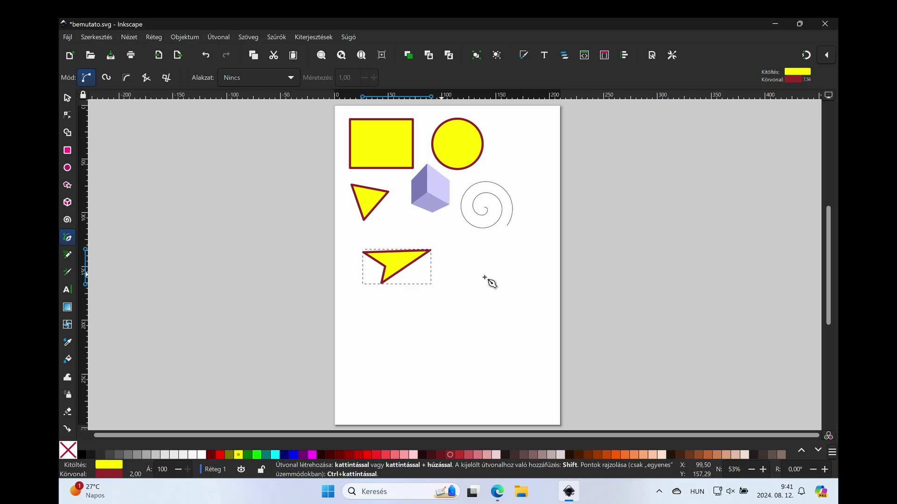
Draw a curved, closed yellow blob below the spiral with the Pen tool.
{"action": "mouse_move", "coordinate": [471, 251]}
{"action": "left_mouse_down"}
{"action": "mouse_move", "coordinate": [487, 253]}
{"action": "mouse_move", "coordinate": [457, 235]}
{"action": "left_mouse_up"}
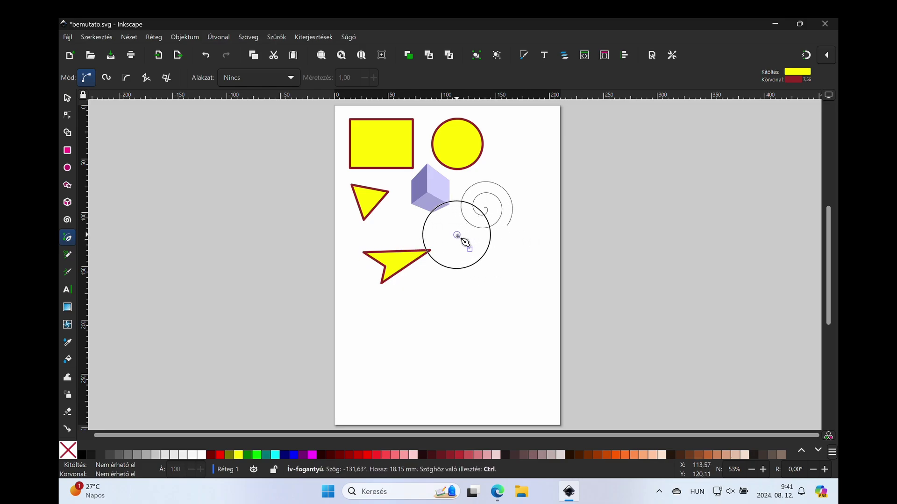
{"action": "left_click_drag", "start_coordinate": [457, 235], "coordinate": [520, 260]}
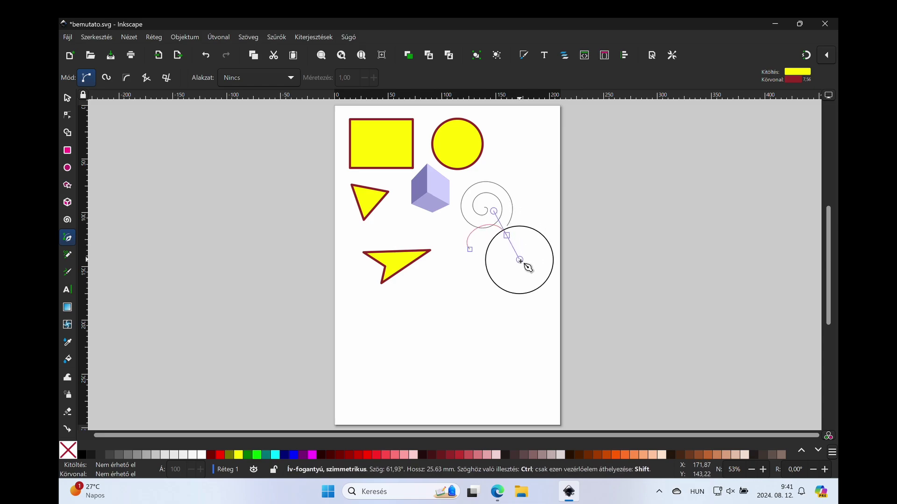
{"action": "mouse_move", "coordinate": [520, 260]}
{"action": "left_mouse_down"}
{"action": "mouse_move", "coordinate": [463, 284]}
{"action": "mouse_move", "coordinate": [483, 293]}
{"action": "mouse_move", "coordinate": [461, 269]}
{"action": "left_mouse_up"}
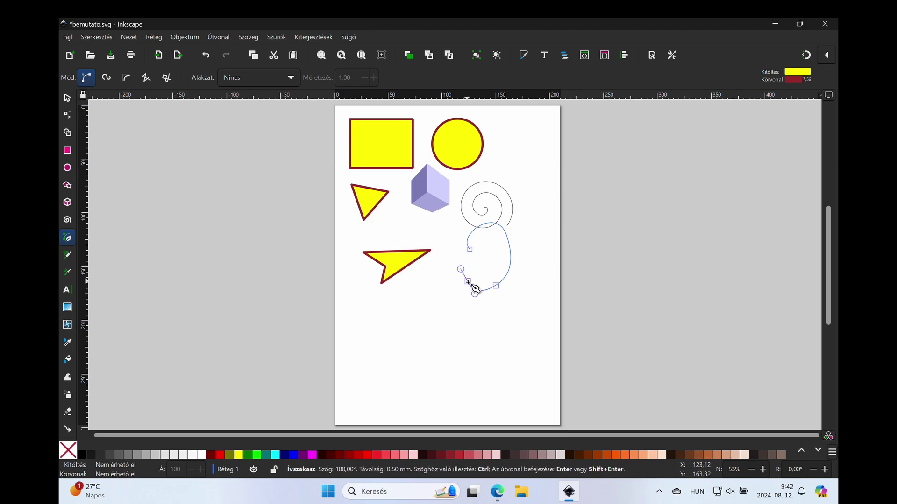
{"action": "left_click", "coordinate": [467, 282]}
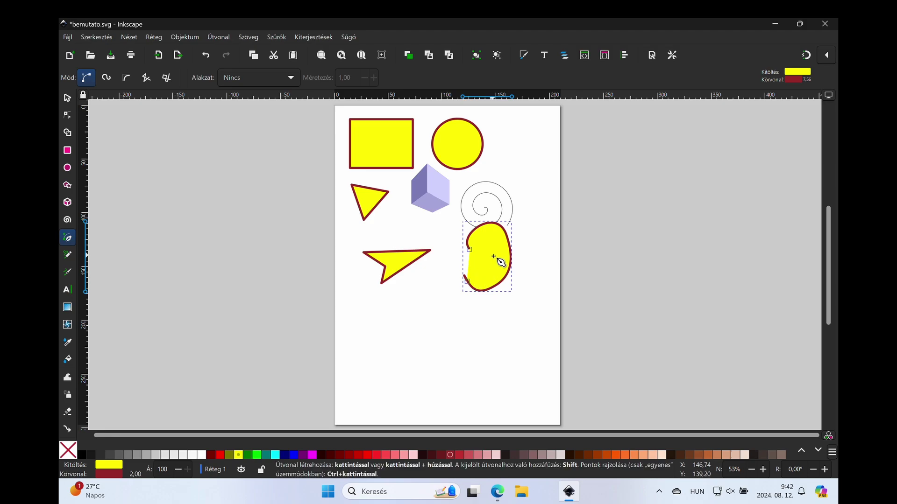
Add a freehand looped shape at lower left and a wavy calligraphic stroke.
{"action": "left_click", "coordinate": [67, 255]}
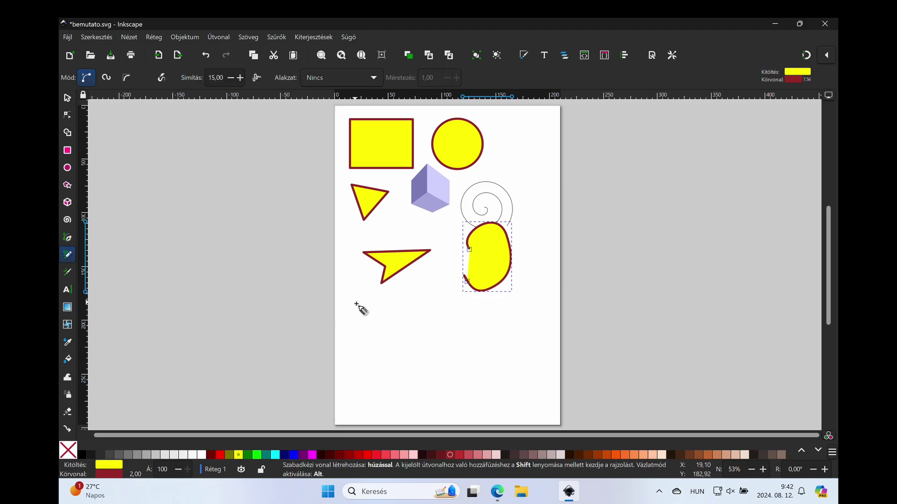
{"action": "left_click_drag", "start_coordinate": [356, 304], "coordinate": [416, 306]}
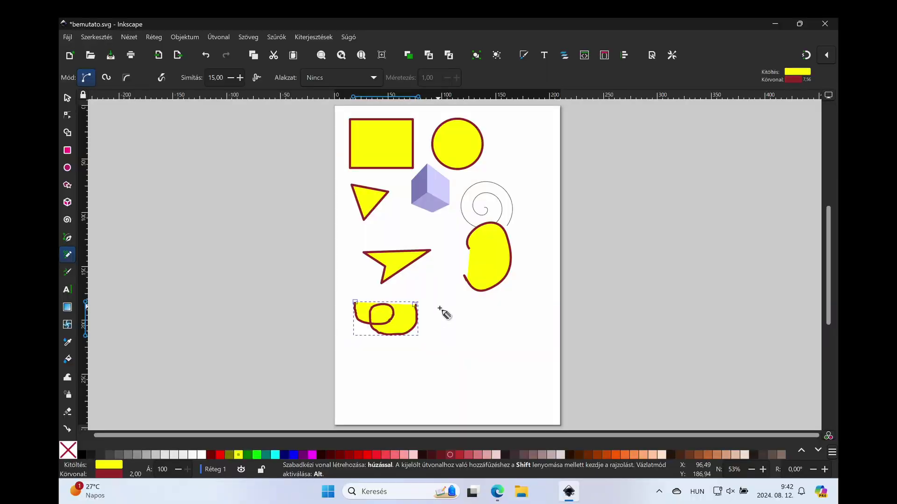
{"action": "left_click", "coordinate": [68, 273]}
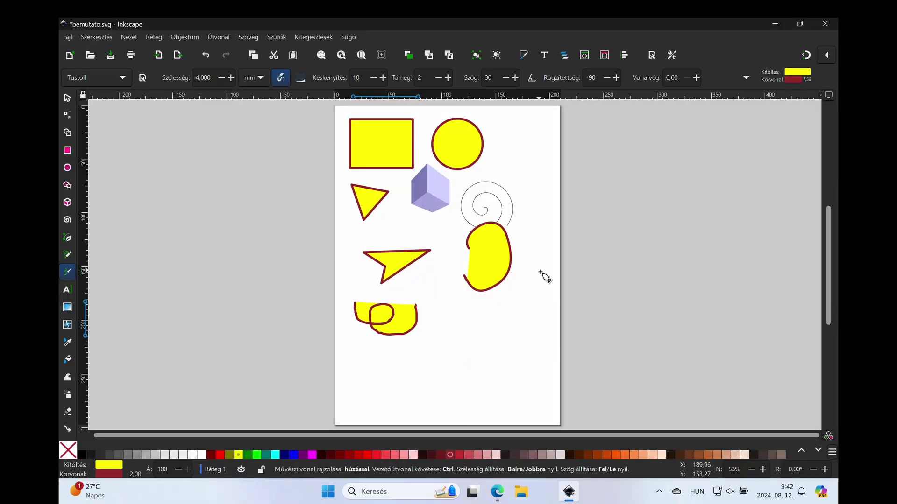
{"action": "left_click_drag", "start_coordinate": [539, 271], "coordinate": [453, 318]}
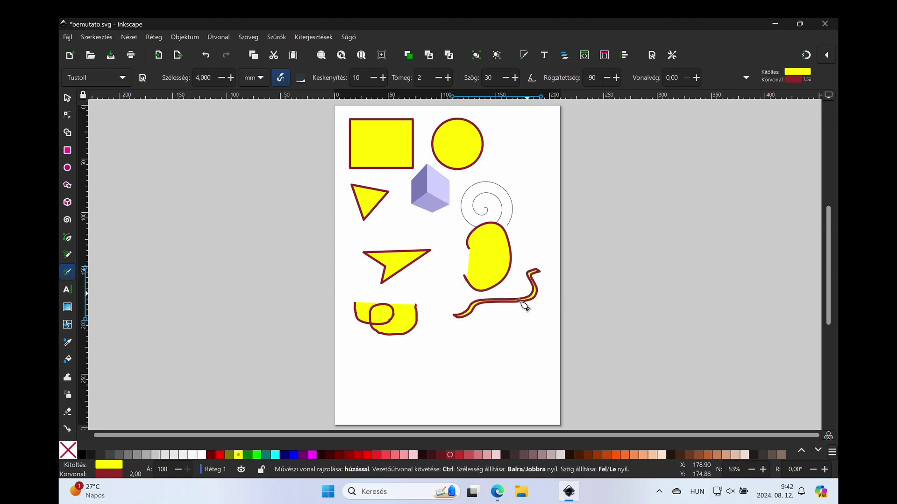
Add the text 'Helló World' near the page bottom with black fill and no outline.
{"action": "left_click", "coordinate": [68, 290]}
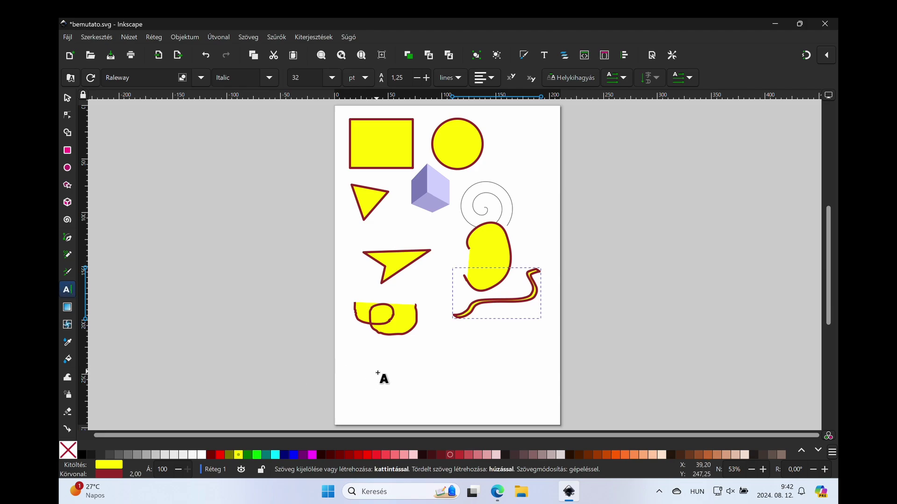
{"action": "left_click", "coordinate": [358, 377]}
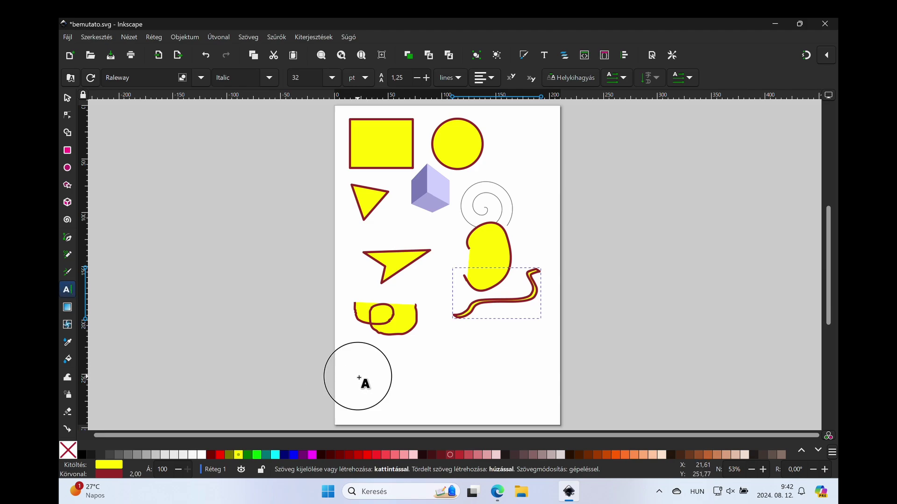
{"action": "type", "text": "Helló Wo"}
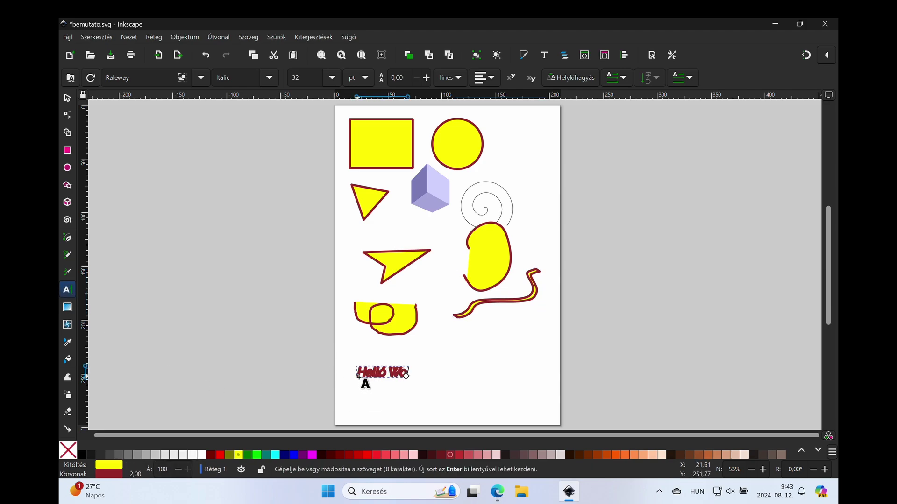
{"action": "type", "text": "rld"}
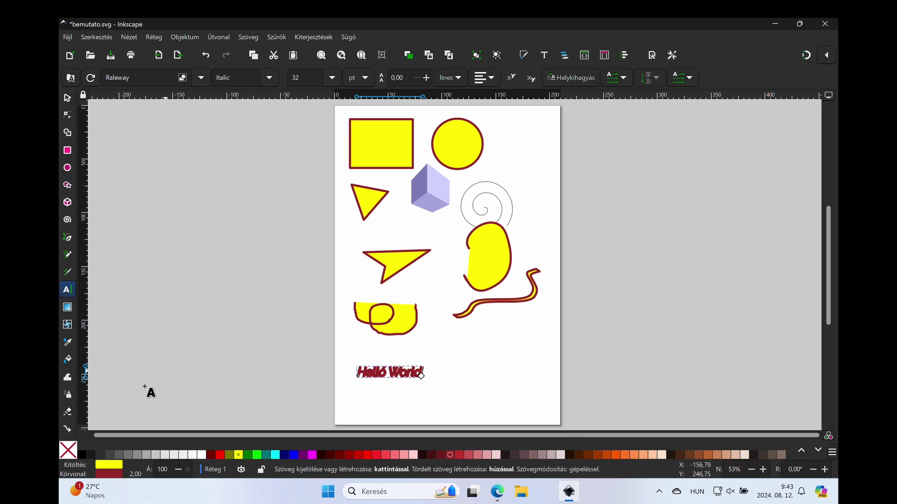
{"action": "left_click", "coordinate": [68, 451], "text": "shift"}
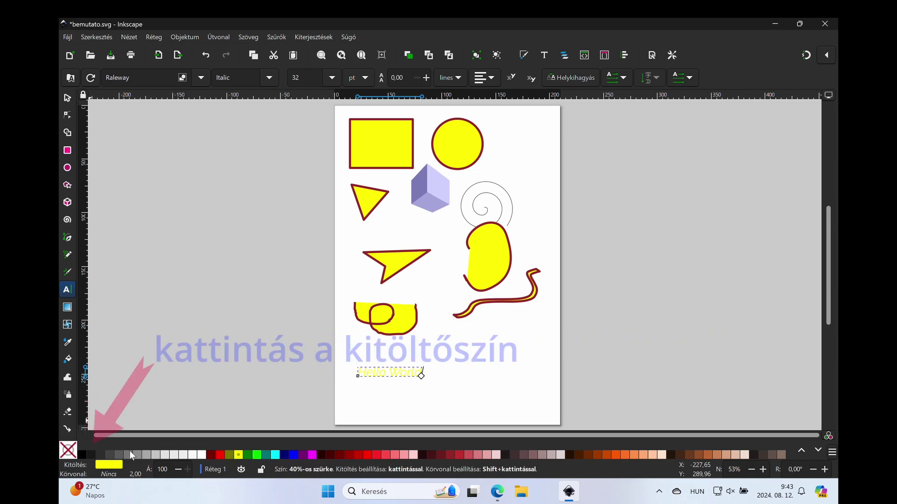
{"action": "left_click", "coordinate": [83, 452]}
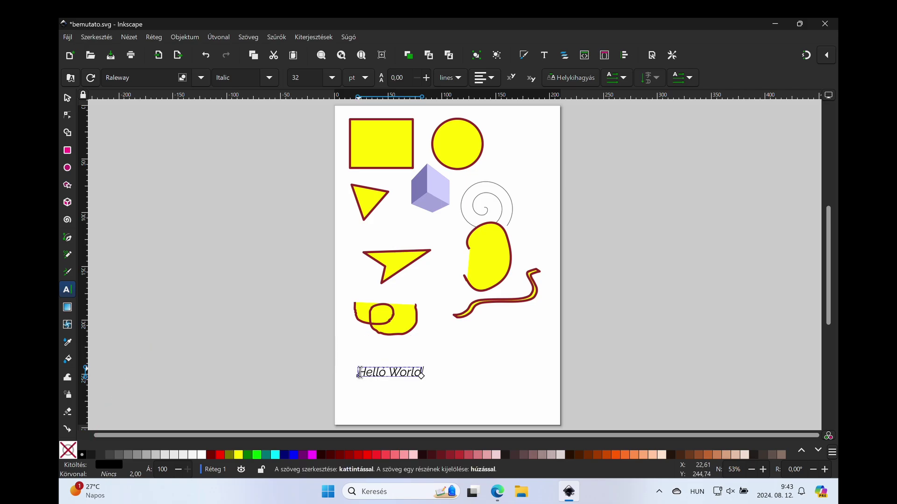
Restyle the text to Times New Roman Italic at 56 pt and finish editing.
{"action": "left_click_drag", "start_coordinate": [359, 372], "coordinate": [423, 373]}
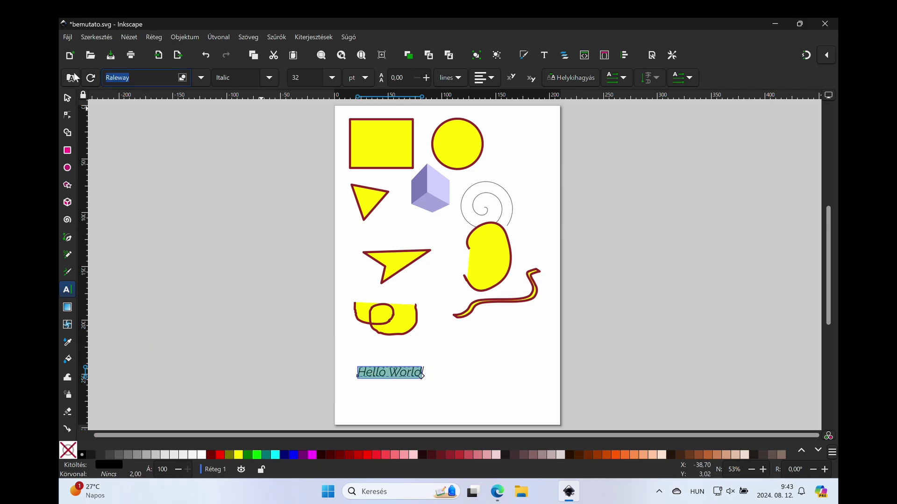
{"action": "type", "text": "Times New Roman"}
{"action": "left_click", "coordinate": [123, 93]}
{"action": "left_click", "coordinate": [201, 77]}
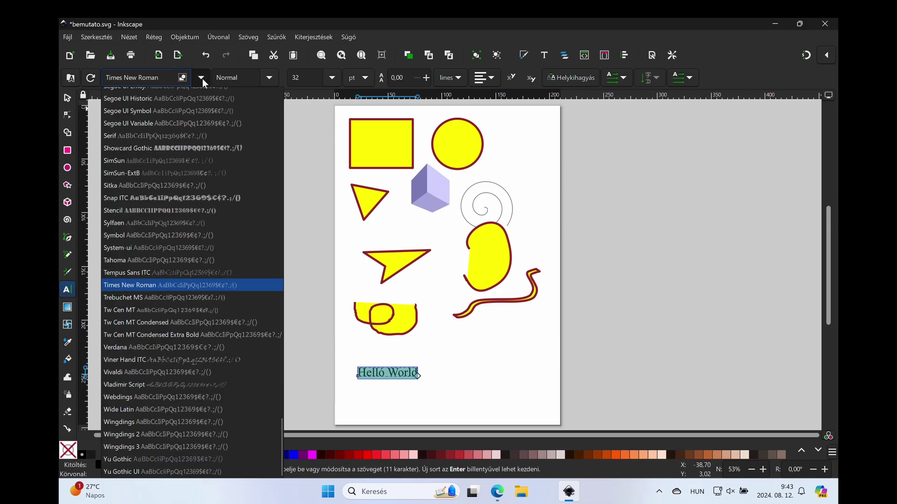
{"action": "left_click", "coordinate": [269, 78]}
{"action": "left_click", "coordinate": [241, 111]}
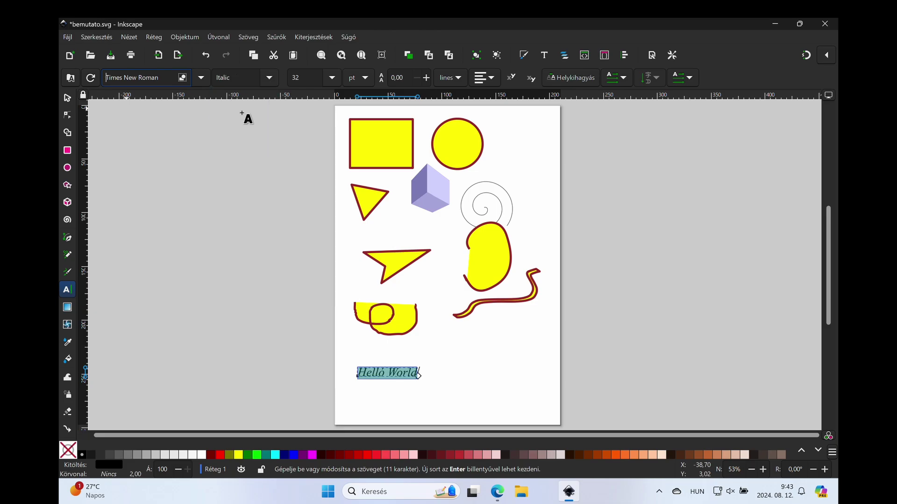
{"action": "left_click", "coordinate": [331, 77]}
{"action": "left_click", "coordinate": [308, 380]}
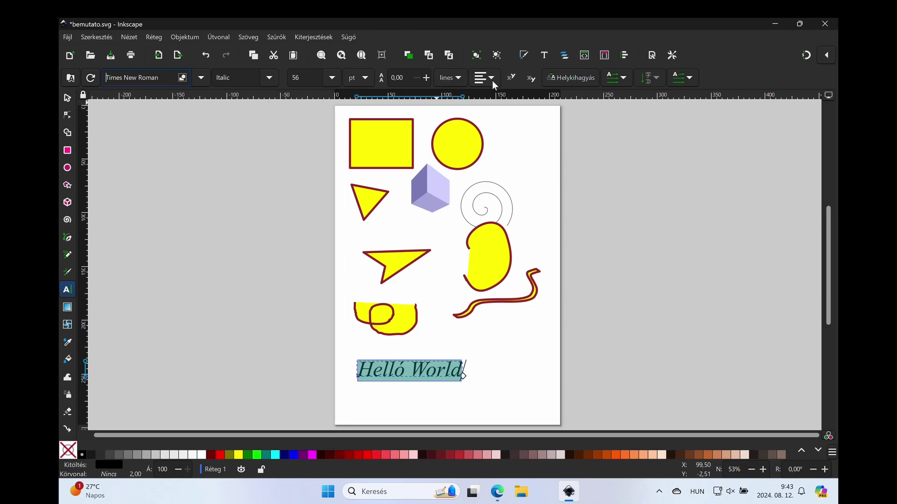
{"action": "left_click", "coordinate": [66, 98]}
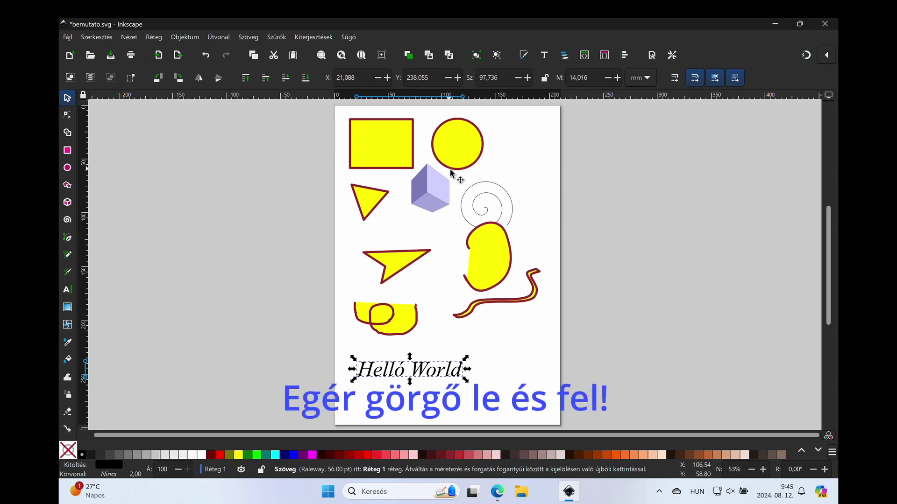
{"action": "scroll", "coordinate": [452, 176], "scroll_direction": "up", "scroll_amount": 3}
{"action": "scroll", "coordinate": [452, 176], "scroll_direction": "up", "scroll_amount": 1}
{"action": "scroll", "coordinate": [452, 176], "scroll_direction": "down", "scroll_amount": 5}
{"action": "scroll", "coordinate": [452, 177], "scroll_direction": "down", "scroll_amount": 4}
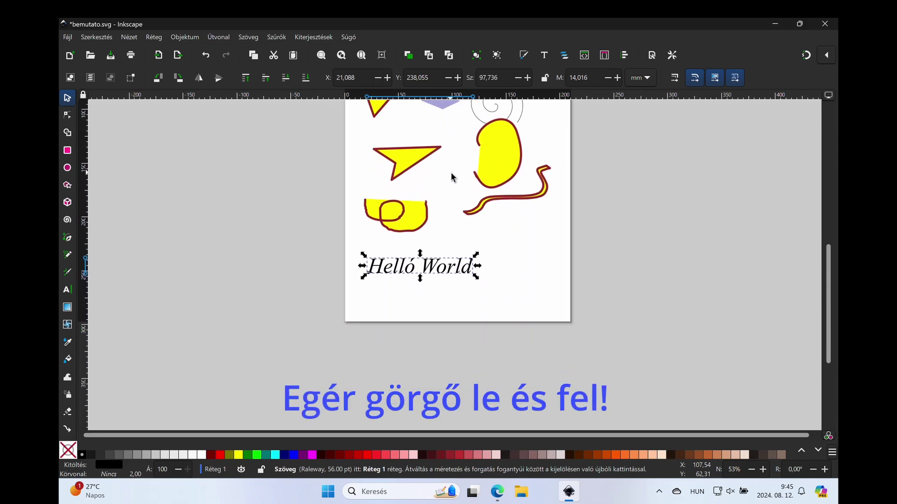
{"action": "scroll", "coordinate": [452, 176], "scroll_direction": "up", "scroll_amount": 2}
{"action": "scroll", "coordinate": [452, 176], "scroll_direction": "up", "scroll_amount": 3}
{"action": "scroll", "coordinate": [451, 176], "scroll_direction": "up", "scroll_amount": 1}
{"action": "scroll", "coordinate": [450, 177], "scroll_direction": "down", "scroll_amount": 1}
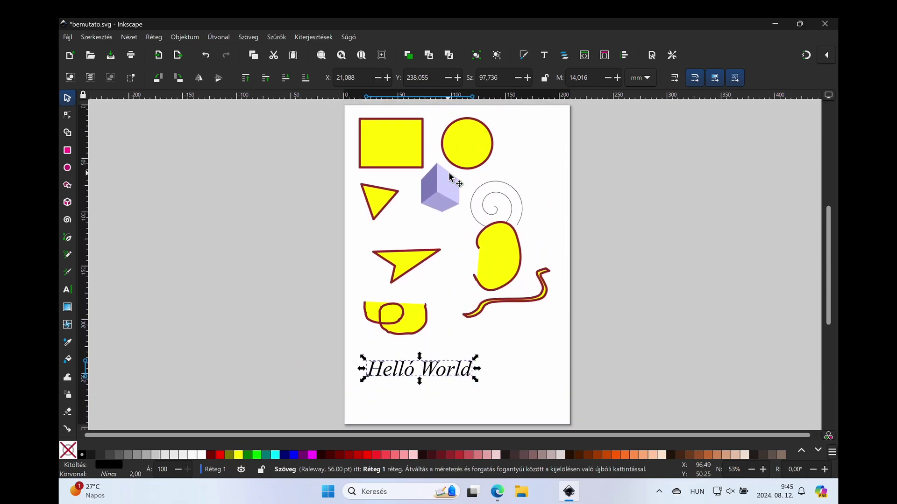
{"action": "scroll", "coordinate": [449, 177], "scroll_direction": "left", "scroll_amount": 1}
{"action": "scroll", "coordinate": [450, 176], "scroll_direction": "right", "scroll_amount": 2}
{"action": "scroll", "coordinate": [449, 176], "scroll_direction": "right", "scroll_amount": 4}
{"action": "scroll", "coordinate": [449, 177], "scroll_direction": "left", "scroll_amount": 3}
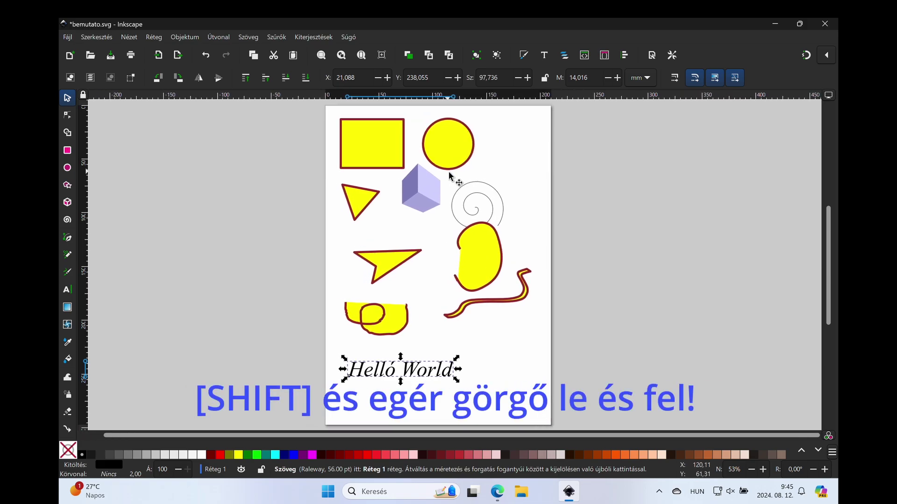
{"action": "scroll", "coordinate": [449, 177], "scroll_direction": "left", "scroll_amount": 3}
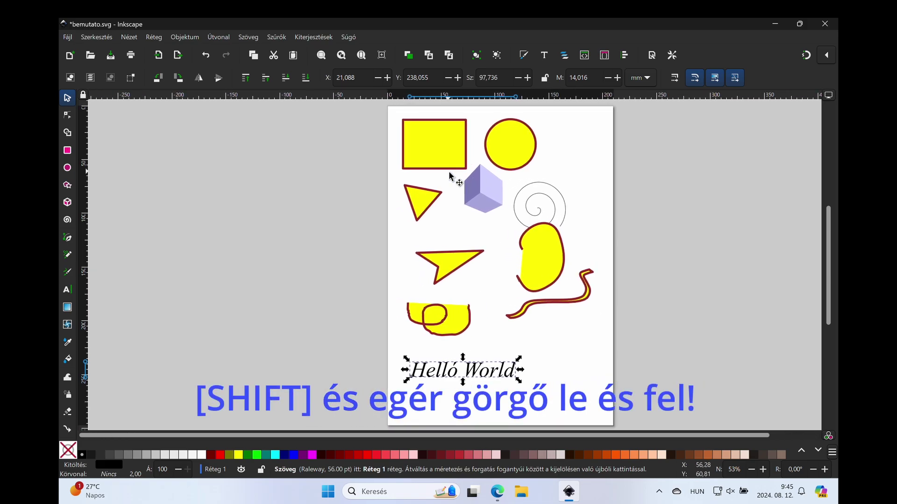
{"action": "scroll", "coordinate": [449, 174], "scroll_direction": "right", "scroll_amount": 2}
{"action": "scroll", "coordinate": [449, 174], "scroll_direction": "left", "scroll_amount": 4}
{"action": "scroll", "coordinate": [449, 173], "scroll_direction": "right", "scroll_amount": 4}
{"action": "scroll", "coordinate": [449, 174], "scroll_direction": "left", "scroll_amount": 4}
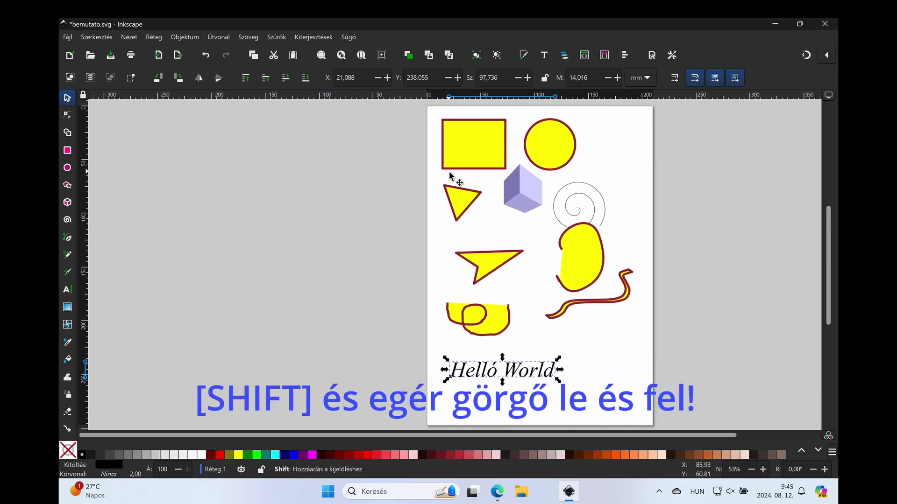
{"action": "scroll", "coordinate": [449, 176], "scroll_direction": "right", "scroll_amount": 3}
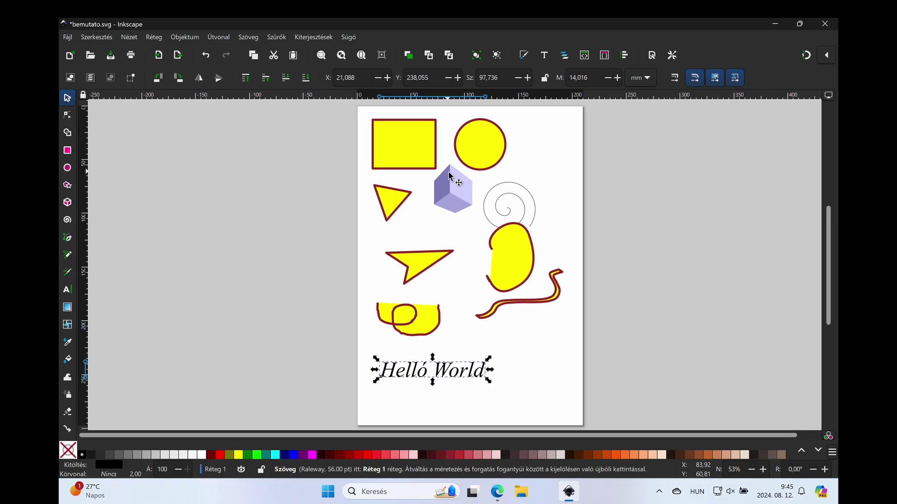
{"action": "scroll", "coordinate": [449, 175], "scroll_direction": "down", "scroll_amount": 2}
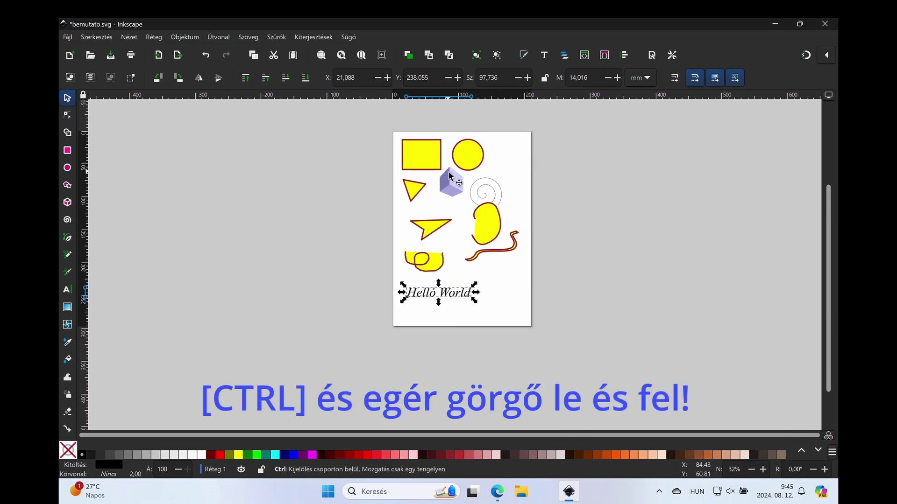
{"action": "scroll", "coordinate": [449, 176], "scroll_direction": "down", "scroll_amount": 1}
{"action": "scroll", "coordinate": [449, 176], "scroll_direction": "down", "scroll_amount": 1}
{"action": "scroll", "coordinate": [449, 176], "scroll_direction": "down", "scroll_amount": 1}
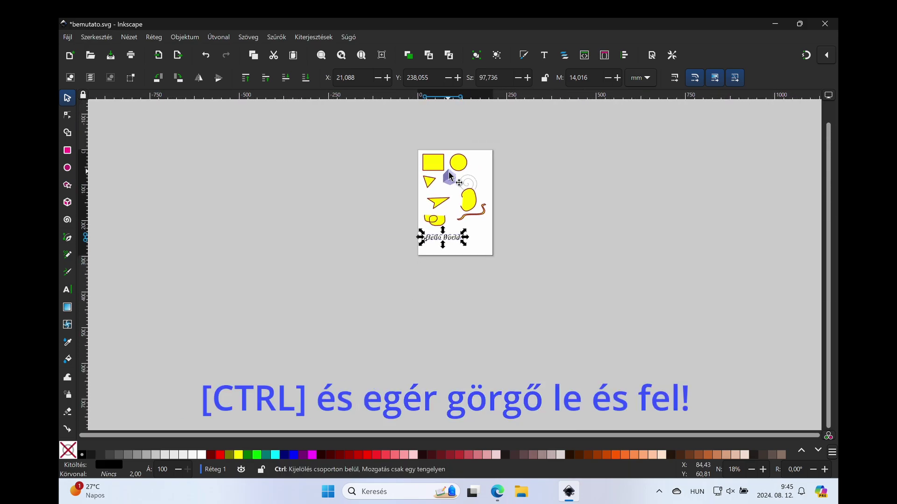
{"action": "scroll", "coordinate": [449, 176], "scroll_direction": "up", "scroll_amount": 5}
{"action": "scroll", "coordinate": [449, 176], "scroll_direction": "up", "scroll_amount": 5}
{"action": "scroll", "coordinate": [449, 175], "scroll_direction": "up", "scroll_amount": 3}
{"action": "scroll", "coordinate": [449, 175], "scroll_direction": "down", "scroll_amount": 5}
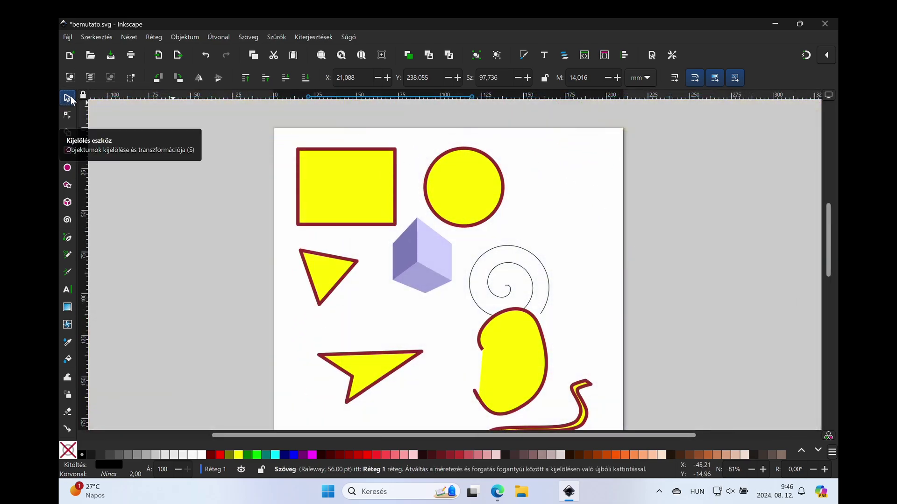
Move the triangle beside the circle, the arrow shape up-left, and the spiral right.
{"action": "left_click", "coordinate": [353, 202]}
{"action": "left_click", "coordinate": [465, 198]}
{"action": "left_click", "coordinate": [328, 285]}
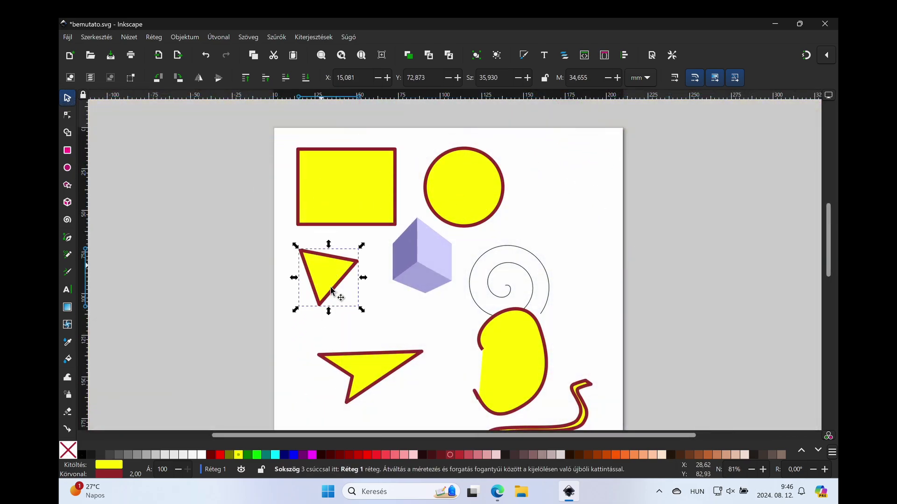
{"action": "left_click", "coordinate": [379, 366]}
{"action": "left_click", "coordinate": [329, 276]}
{"action": "left_click_drag", "start_coordinate": [329, 276], "coordinate": [554, 188]}
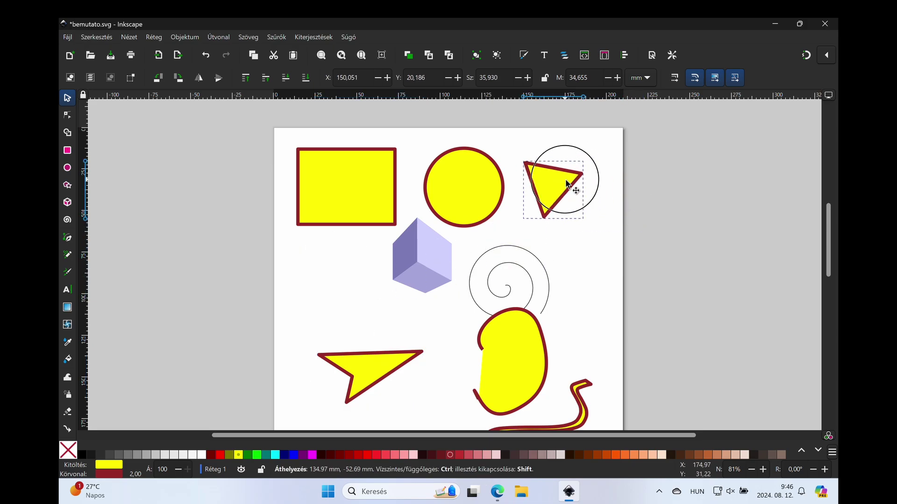
{"action": "left_click_drag", "start_coordinate": [392, 364], "coordinate": [370, 336]}
{"action": "left_click_drag", "start_coordinate": [537, 297], "coordinate": [589, 286]}
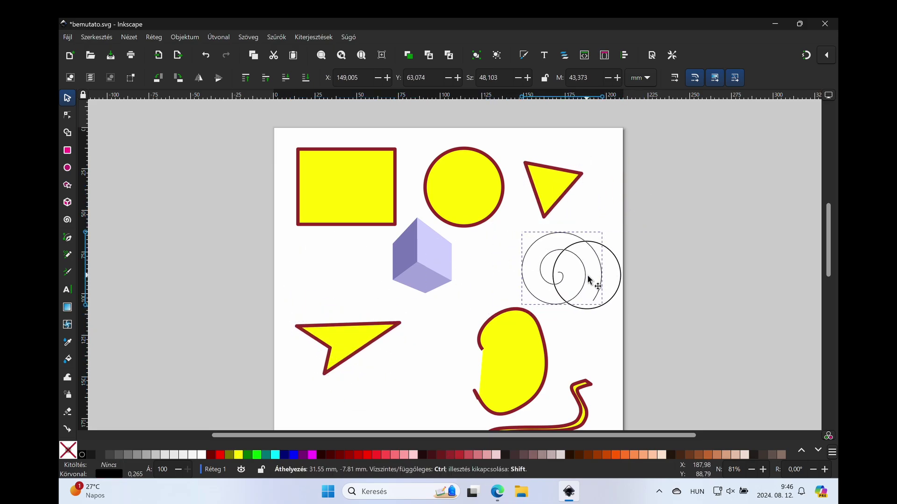
Delete both yellow blobs and the wavy curve, and place Helló World beside the arrow.
{"action": "mouse_move", "coordinate": [527, 349]}
{"action": "left_mouse_down"}
{"action": "mouse_move", "coordinate": [476, 359]}
{"action": "mouse_move", "coordinate": [484, 350]}
{"action": "left_mouse_up"}
{"action": "key", "text": "Delete"}
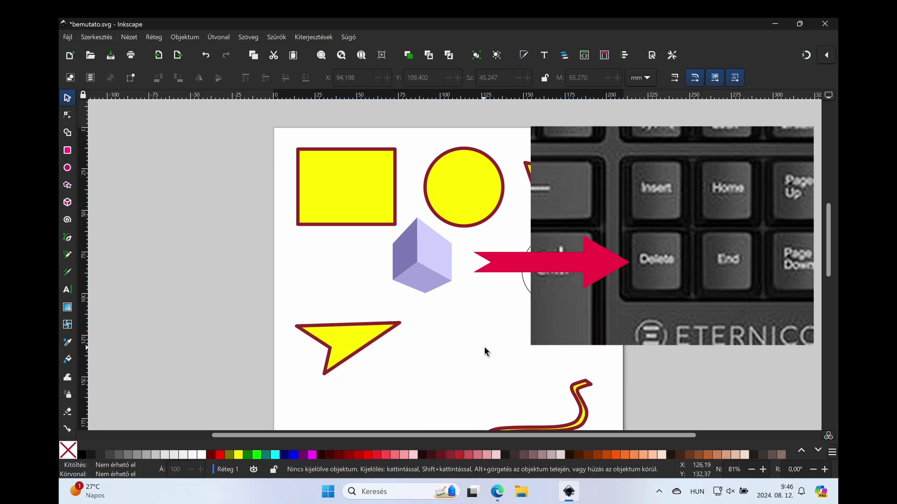
{"action": "left_click", "coordinate": [583, 422]}
{"action": "key", "text": "Delete"}
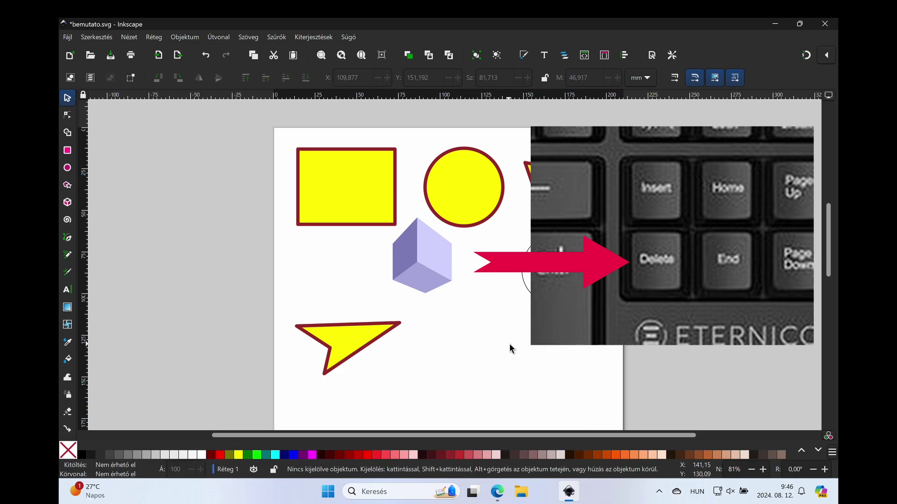
{"action": "scroll", "coordinate": [507, 345], "scroll_direction": "down", "scroll_amount": 5}
{"action": "left_click", "coordinate": [348, 355]}
{"action": "key", "text": "Delete"}
{"action": "scroll", "coordinate": [345, 353], "scroll_direction": "up", "scroll_amount": 4}
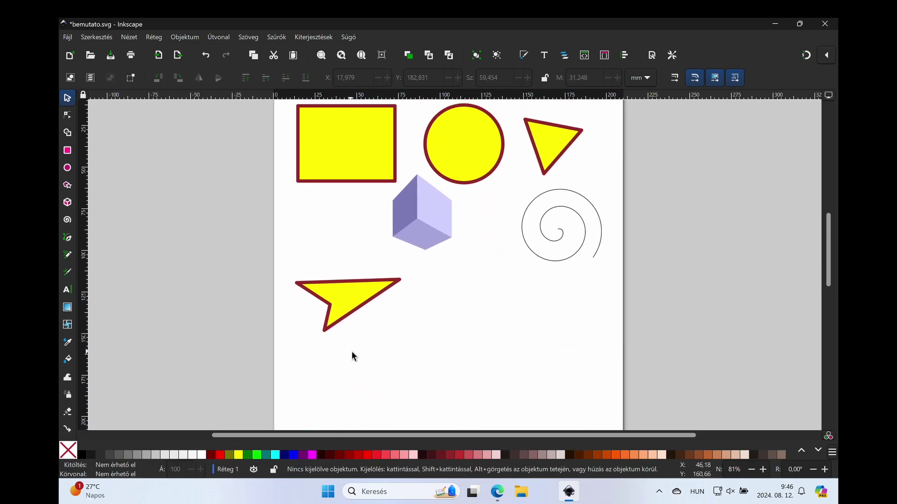
{"action": "scroll", "coordinate": [355, 353], "scroll_direction": "down", "scroll_amount": 4}
{"action": "scroll", "coordinate": [355, 353], "scroll_direction": "down", "scroll_amount": 2}
{"action": "mouse_move", "coordinate": [388, 383]}
{"action": "left_mouse_down"}
{"action": "mouse_move", "coordinate": [516, 176]}
{"action": "mouse_move", "coordinate": [504, 185]}
{"action": "left_mouse_up"}
{"action": "scroll", "coordinate": [503, 205], "scroll_direction": "up", "scroll_amount": 6}
{"action": "scroll", "coordinate": [505, 208], "scroll_direction": "up", "scroll_amount": 1}
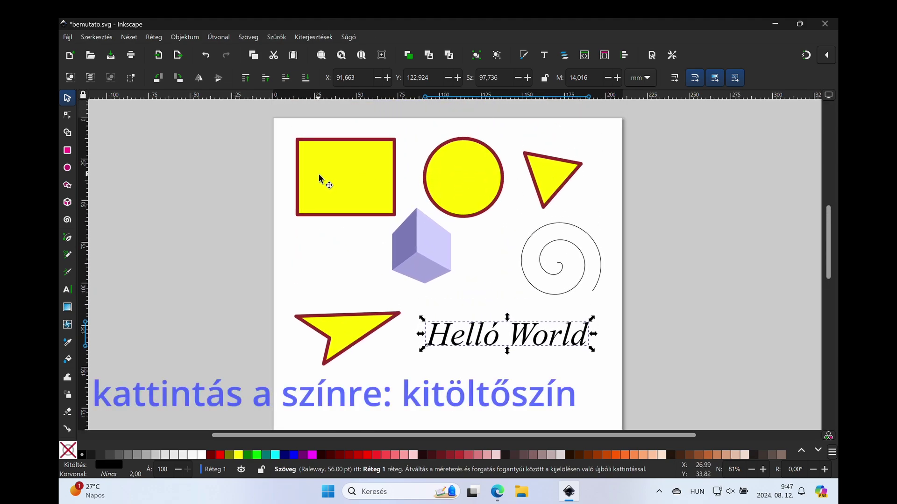
Make the square black with a bright red outline.
{"action": "left_click", "coordinate": [321, 155]}
{"action": "left_click", "coordinate": [68, 452]}
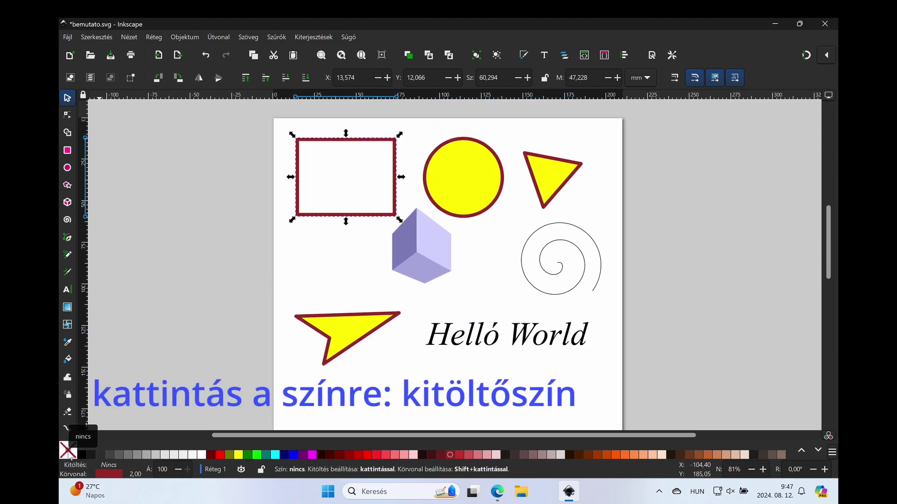
{"action": "left_click", "coordinate": [82, 454]}
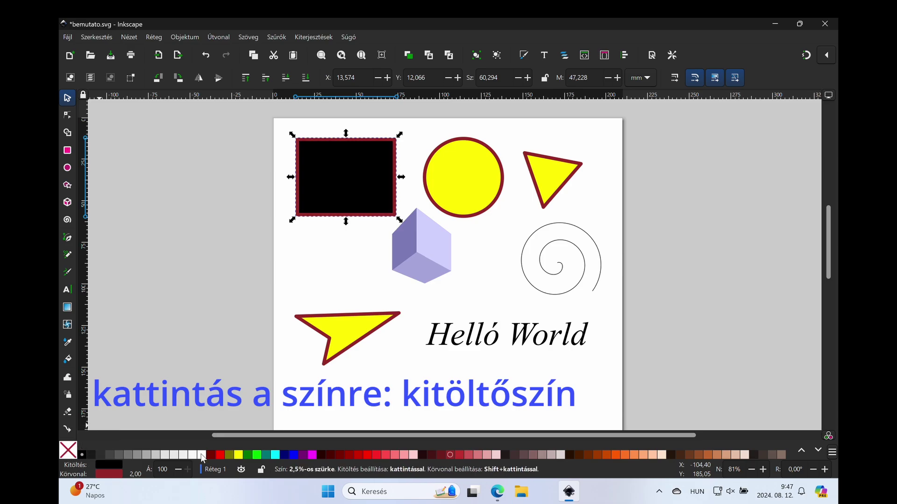
{"action": "left_click", "coordinate": [220, 454], "text": "shift"}
Fill the arrow red with a grey outline, and the cube black with a red outline.
{"action": "left_click", "coordinate": [357, 339]}
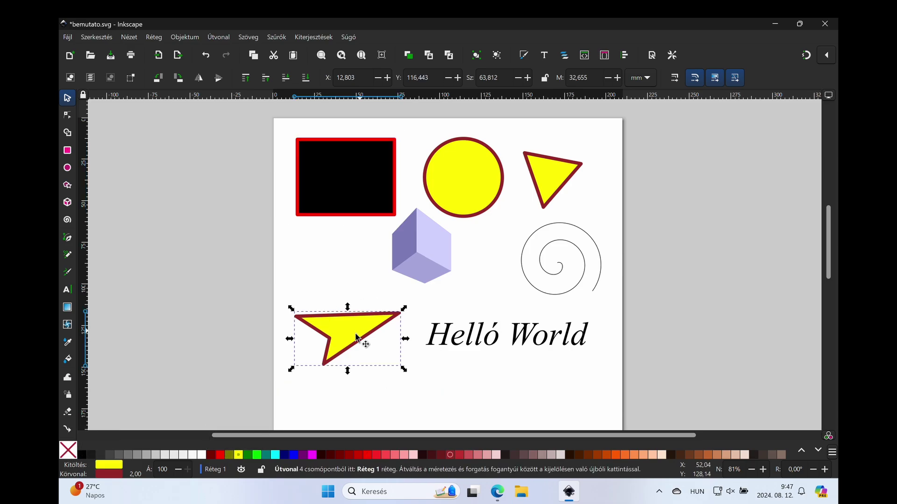
{"action": "left_click", "coordinate": [220, 454]}
{"action": "left_click", "coordinate": [111, 455], "text": "shift"}
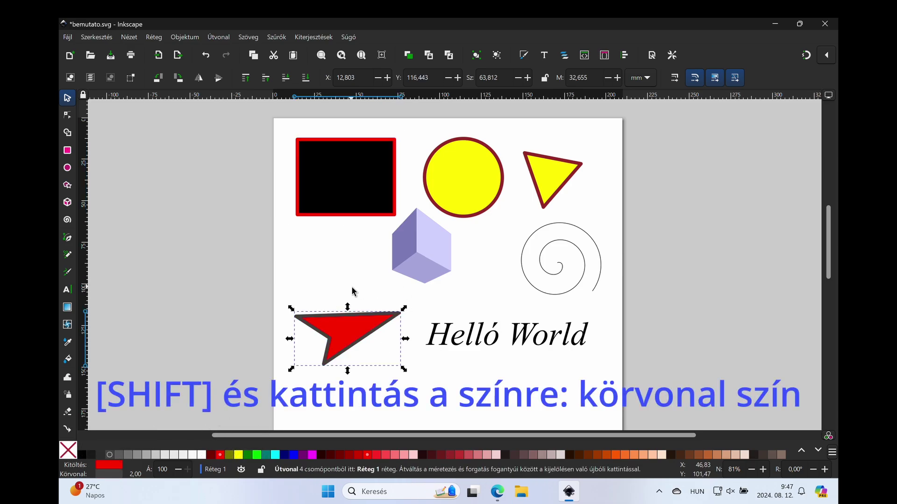
{"action": "left_click", "coordinate": [420, 266]}
{"action": "left_click", "coordinate": [85, 455]}
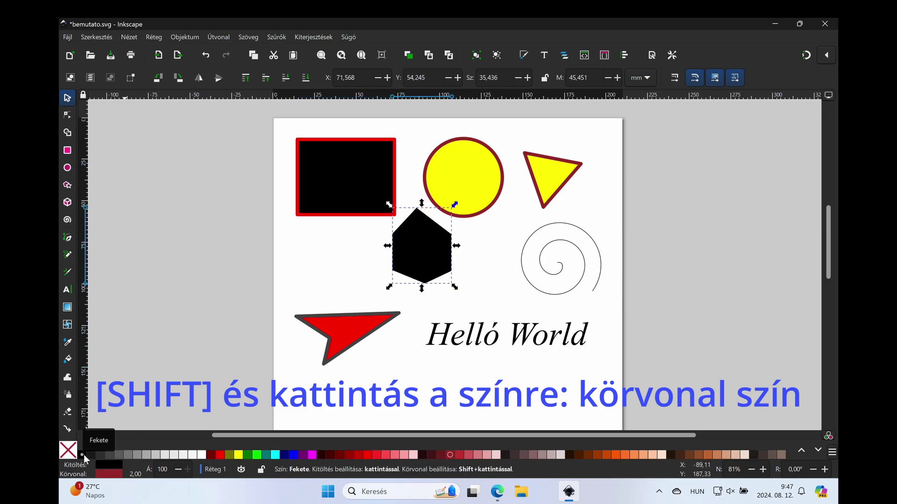
{"action": "left_click", "coordinate": [220, 454], "text": "shift"}
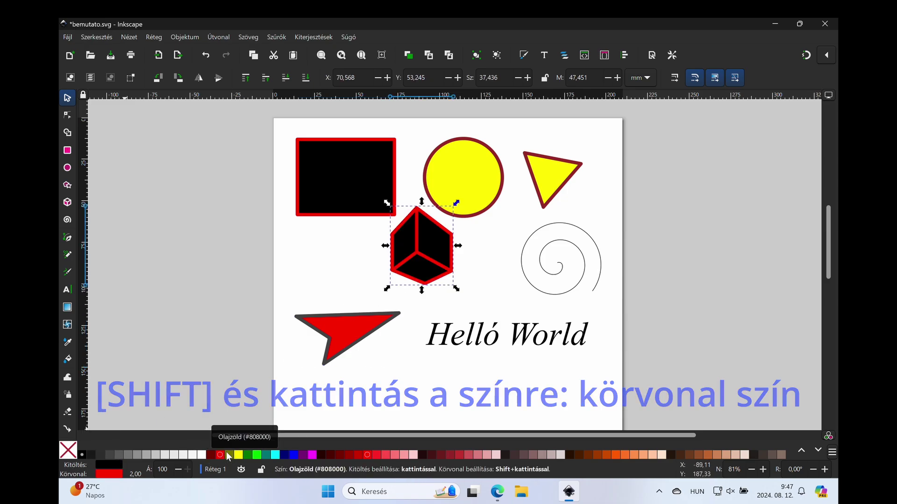
{"action": "left_click", "coordinate": [371, 175]}
{"action": "left_click", "coordinate": [184, 37]}
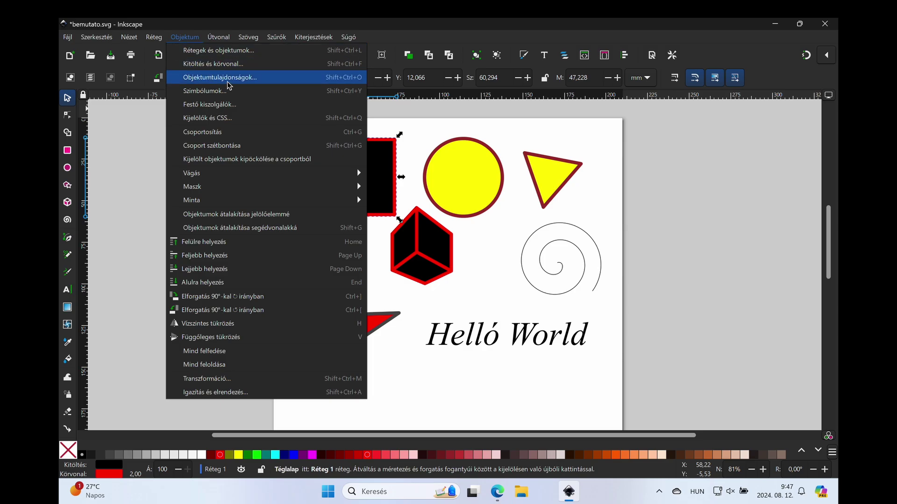
In Fill and Stroke, give the rectangle flat RGB fill and a flat red outline.
{"action": "left_click", "coordinate": [223, 64]}
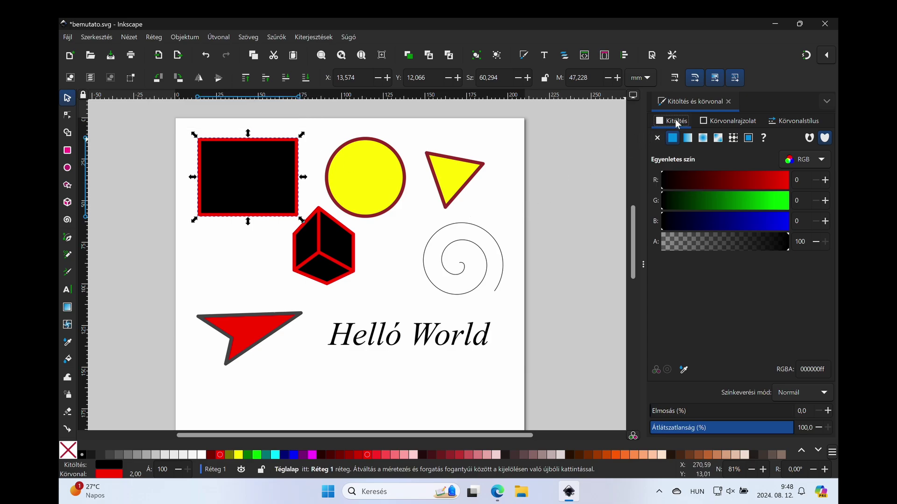
{"action": "left_click", "coordinate": [657, 139]}
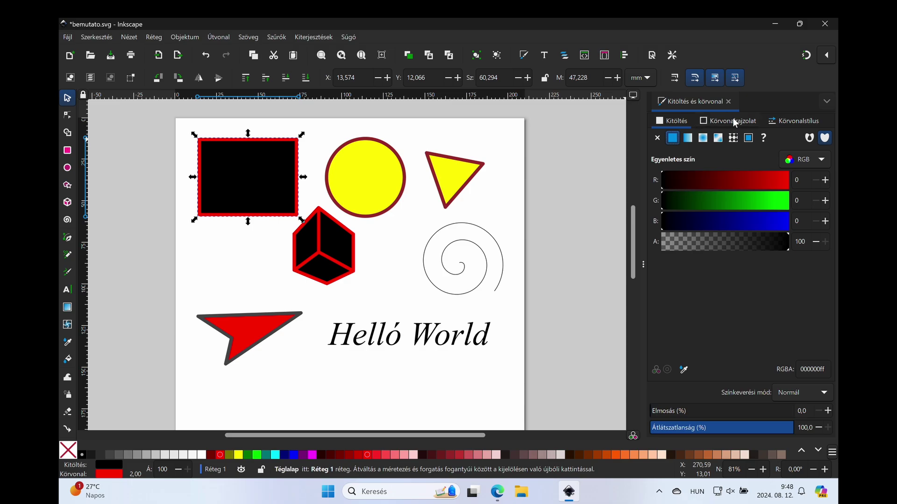
{"action": "left_click", "coordinate": [823, 159]}
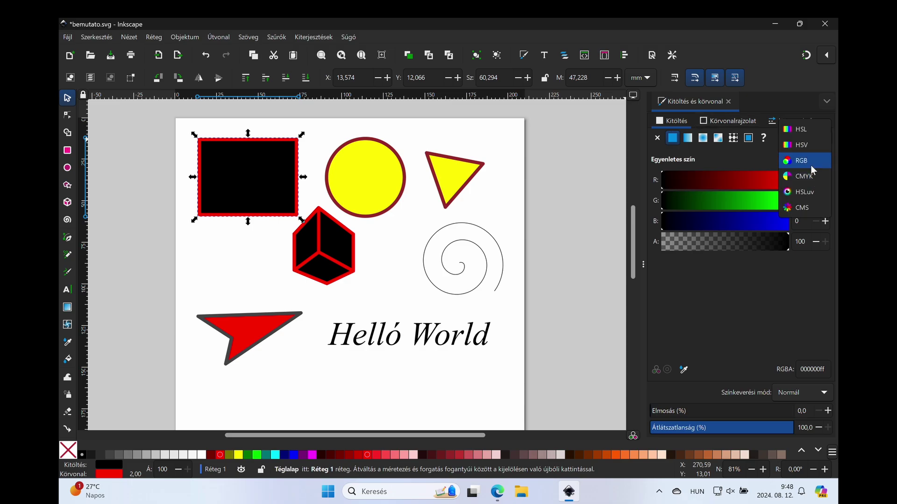
{"action": "left_click", "coordinate": [802, 163]}
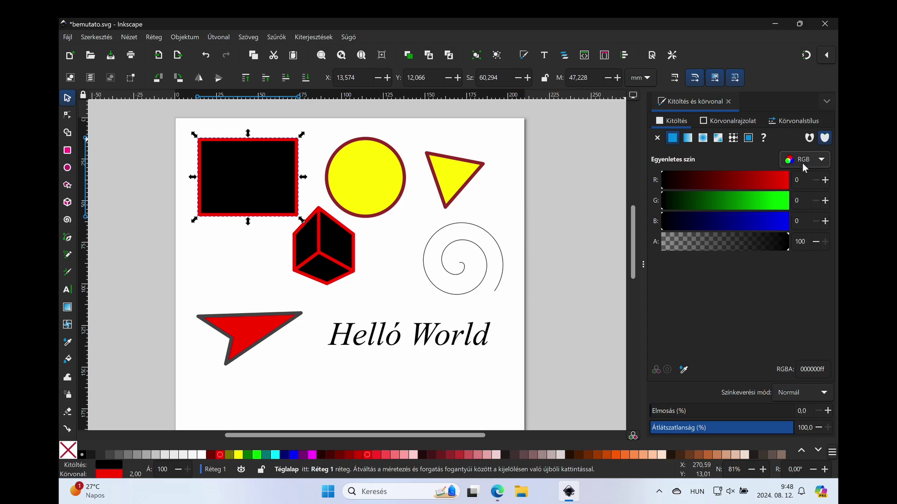
{"action": "left_click", "coordinate": [721, 121]}
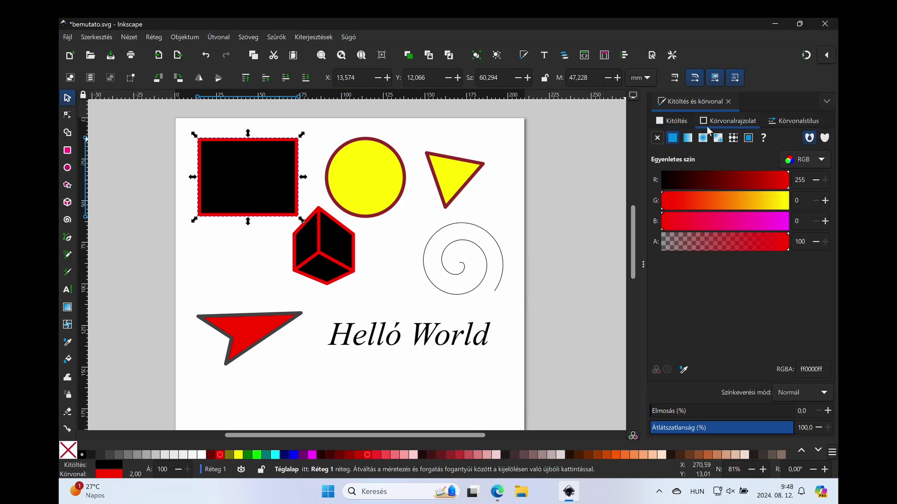
{"action": "left_click", "coordinate": [658, 137]}
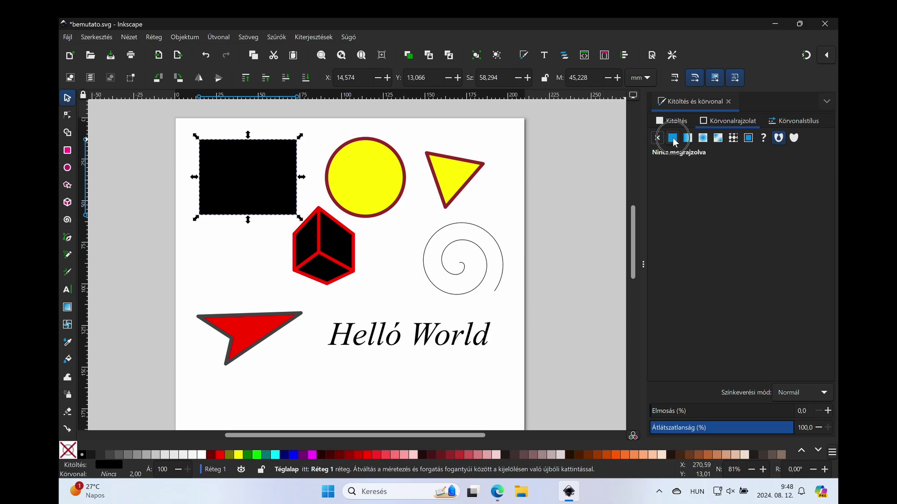
{"action": "left_click", "coordinate": [672, 138]}
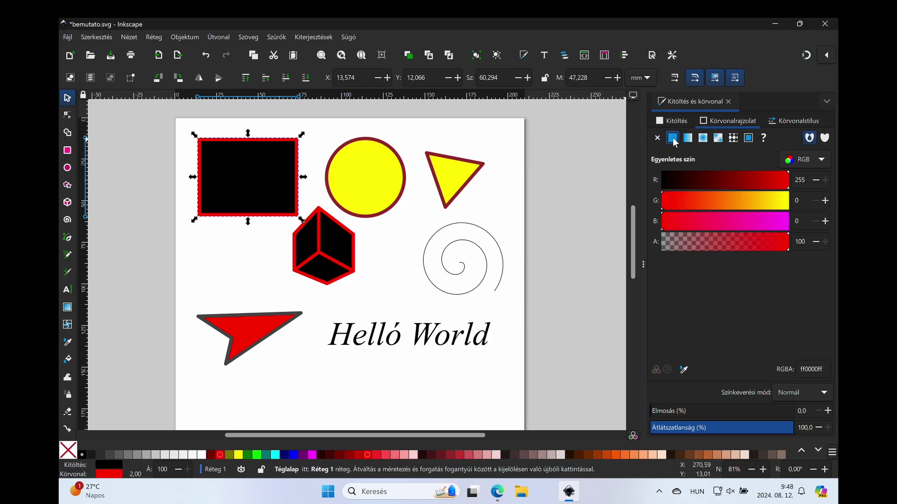
Make the outline 3.6 mm, dashed with offset 2.6, with an arrow start marker.
{"action": "left_click", "coordinate": [791, 120]}
{"action": "left_click", "coordinate": [733, 142]}
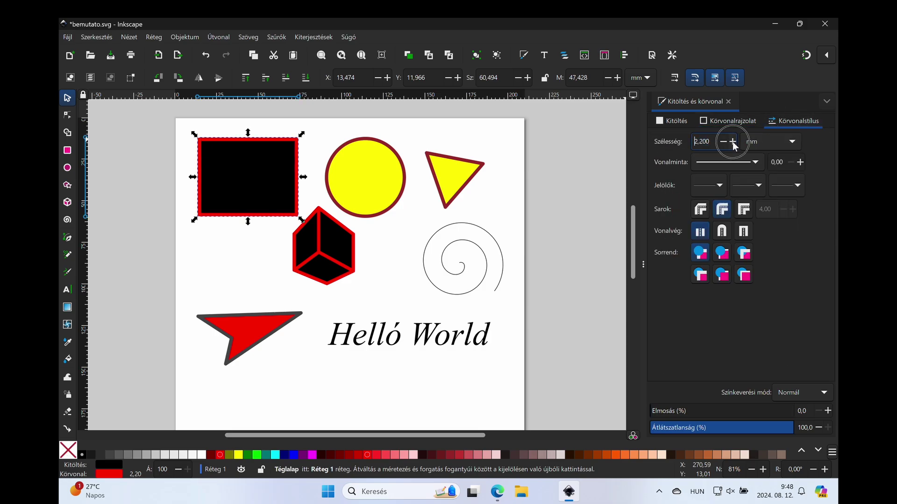
{"action": "left_click", "coordinate": [756, 162]}
{"action": "left_click", "coordinate": [735, 282]}
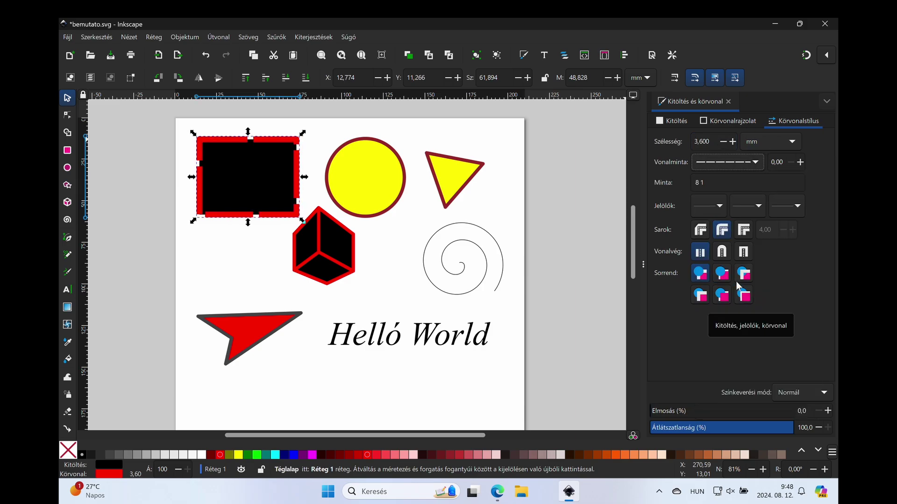
{"action": "left_click", "coordinate": [801, 162]}
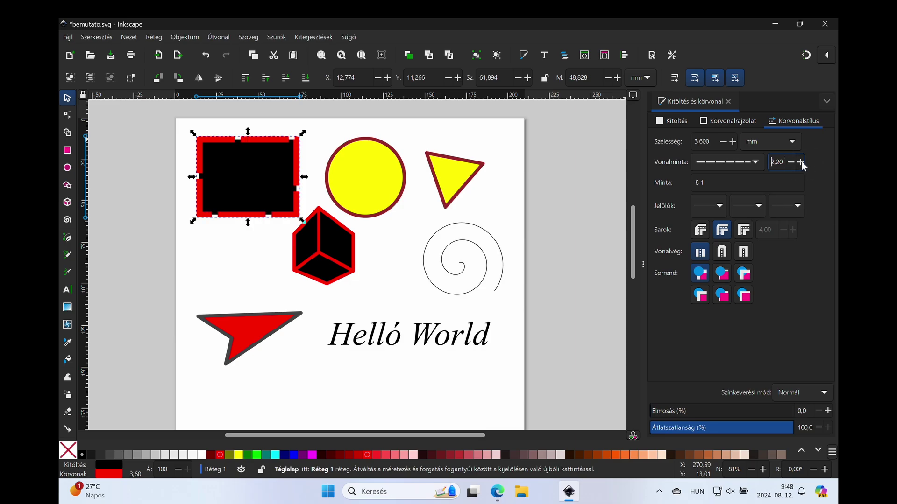
{"action": "left_click", "coordinate": [800, 162]}
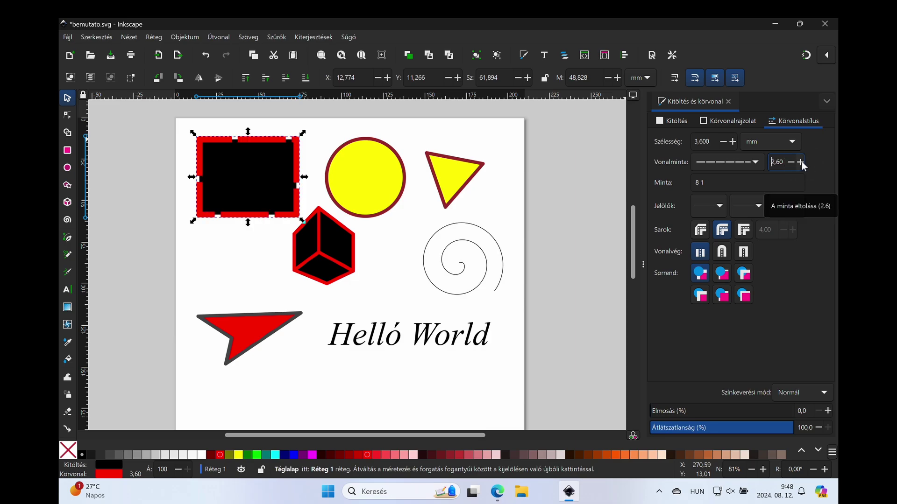
{"action": "left_click", "coordinate": [720, 206]}
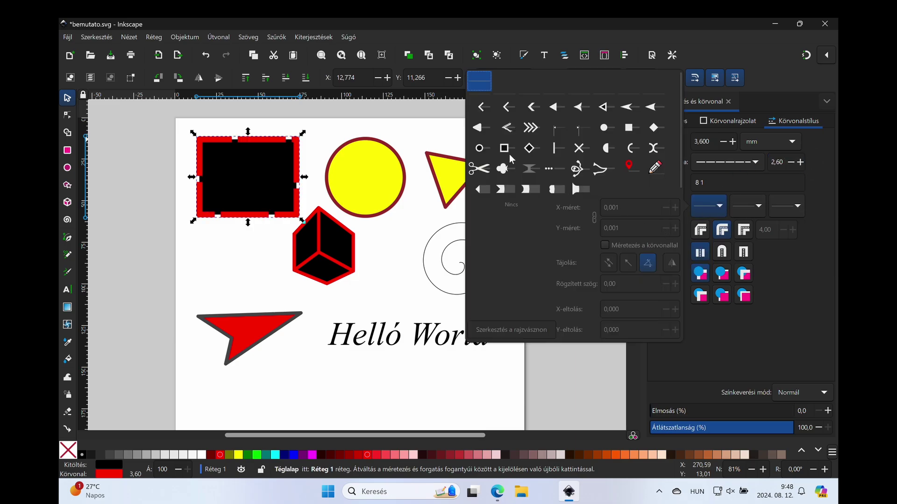
{"action": "left_click", "coordinate": [481, 127]}
{"action": "left_click", "coordinate": [787, 176]}
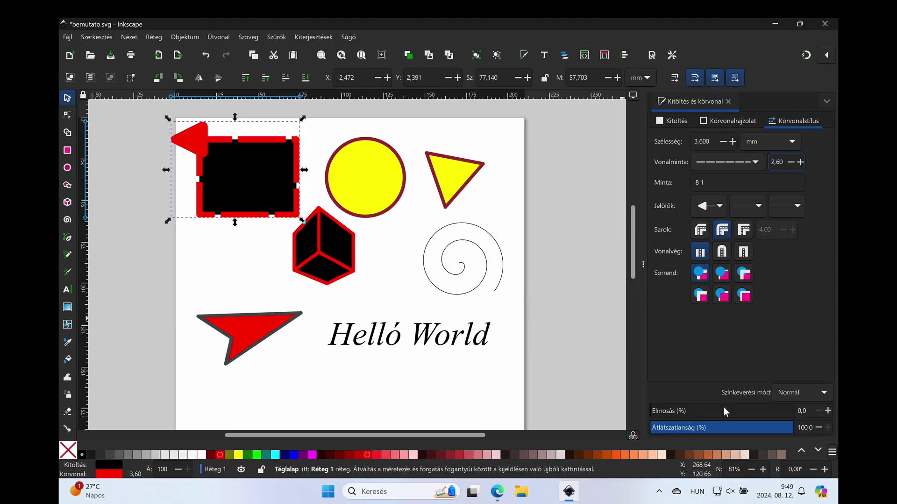
Try opacity and blur, then restore 100% opacity and 0 blur.
{"action": "mouse_move", "coordinate": [763, 428]}
{"action": "left_mouse_down"}
{"action": "mouse_move", "coordinate": [721, 424]}
{"action": "mouse_move", "coordinate": [792, 428]}
{"action": "left_mouse_up"}
{"action": "left_click", "coordinate": [713, 412]}
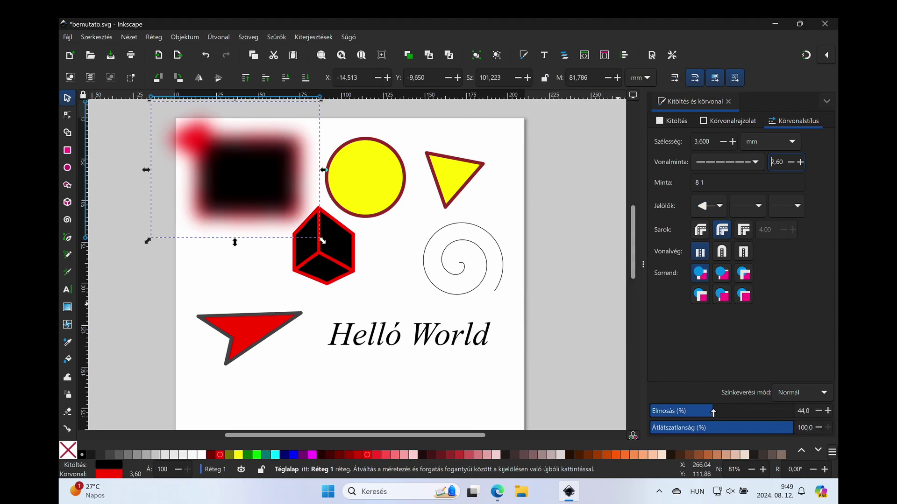
{"action": "left_click_drag", "start_coordinate": [713, 412], "coordinate": [607, 402]}
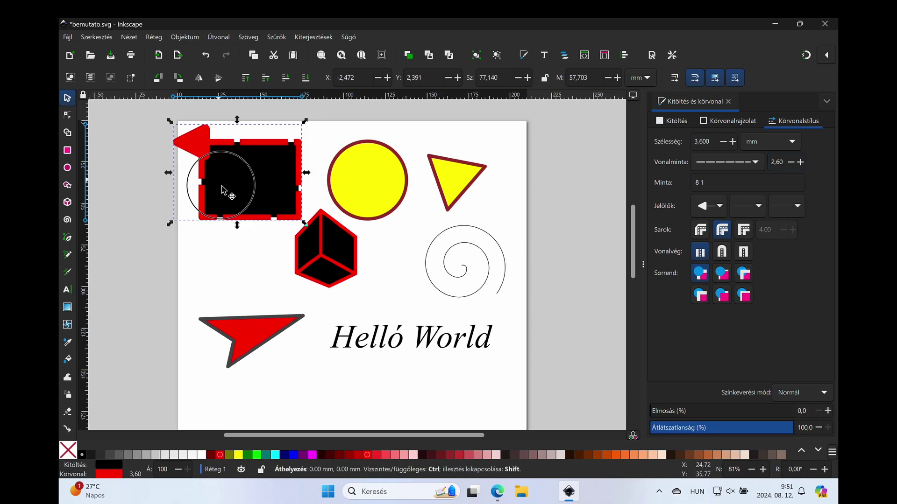
Shift the rectangle slightly right, lower the 3D box, and turn on snapping.
{"action": "left_click_drag", "start_coordinate": [222, 186], "coordinate": [240, 189]}
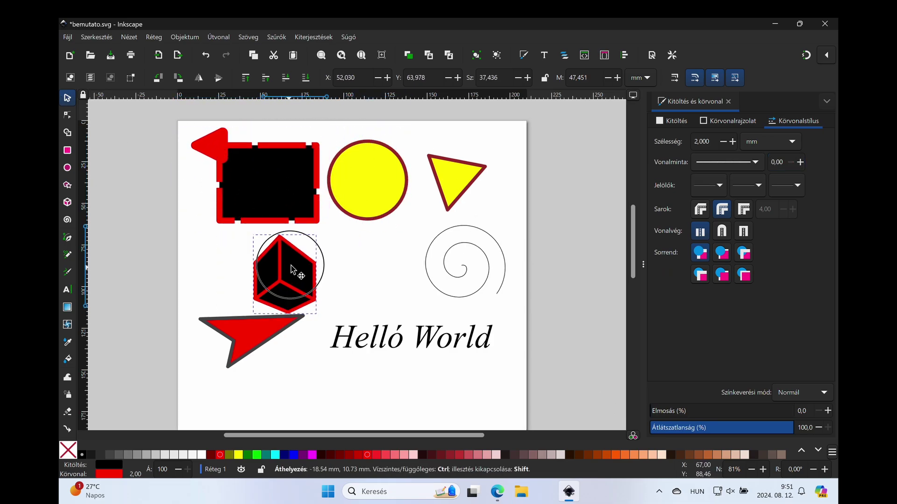
{"action": "left_click_drag", "start_coordinate": [317, 246], "coordinate": [319, 264]}
{"action": "left_click", "coordinate": [808, 58]}
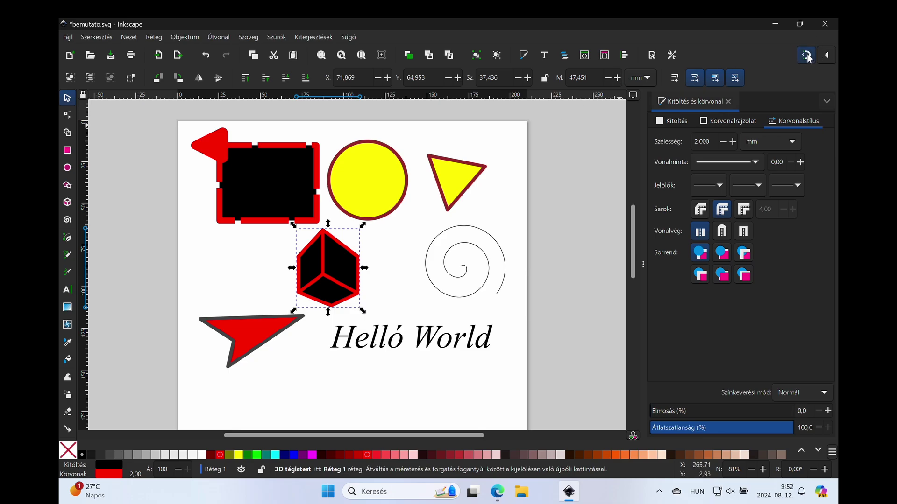
{"action": "left_click", "coordinate": [829, 57]}
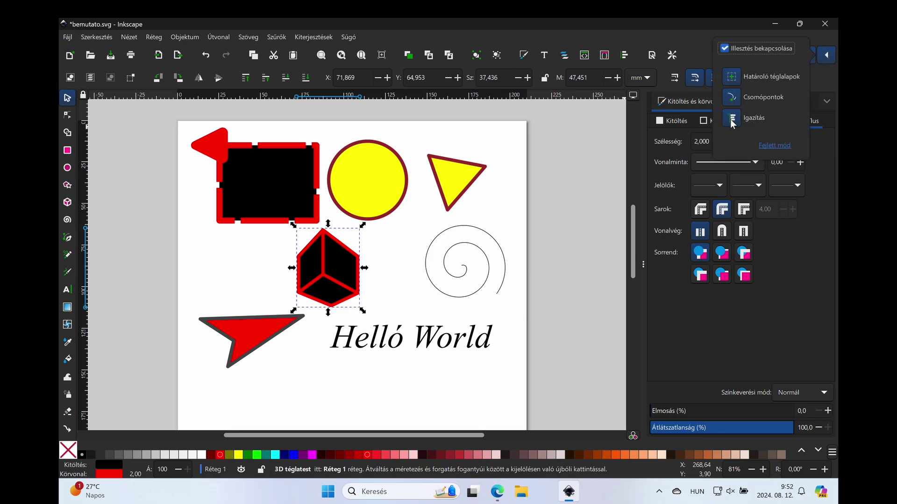
Reposition the yellow circle and drag the triangle across the circle's right edge.
{"action": "left_click", "coordinate": [367, 192]}
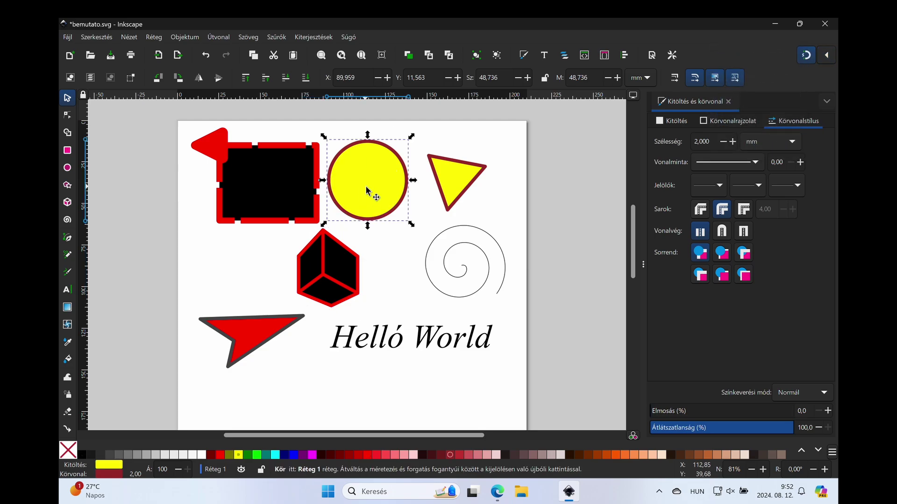
{"action": "left_click_drag", "start_coordinate": [366, 187], "coordinate": [380, 208]}
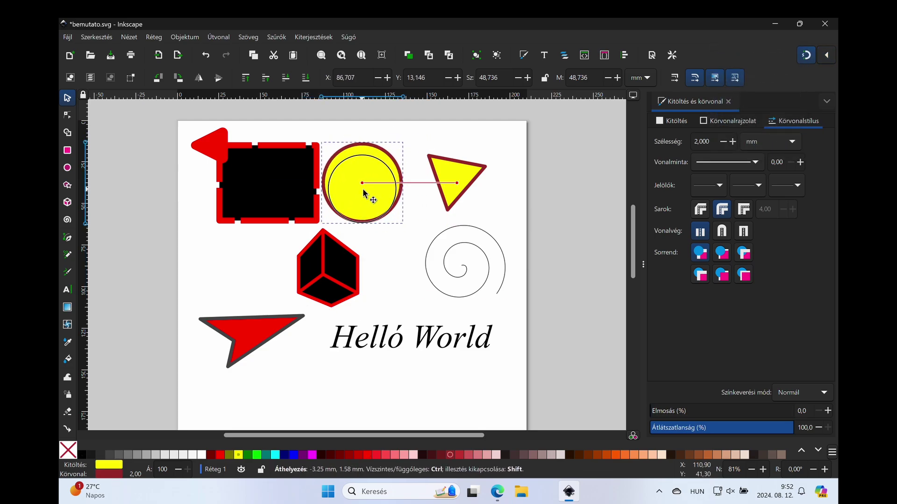
{"action": "left_click_drag", "start_coordinate": [380, 211], "coordinate": [376, 192]}
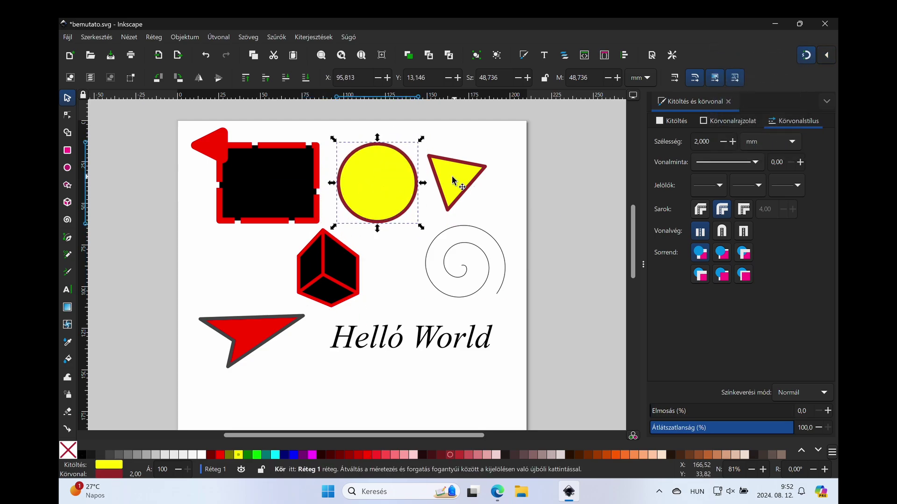
{"action": "left_click", "coordinate": [453, 180]}
{"action": "left_click_drag", "start_coordinate": [453, 177], "coordinate": [385, 185]}
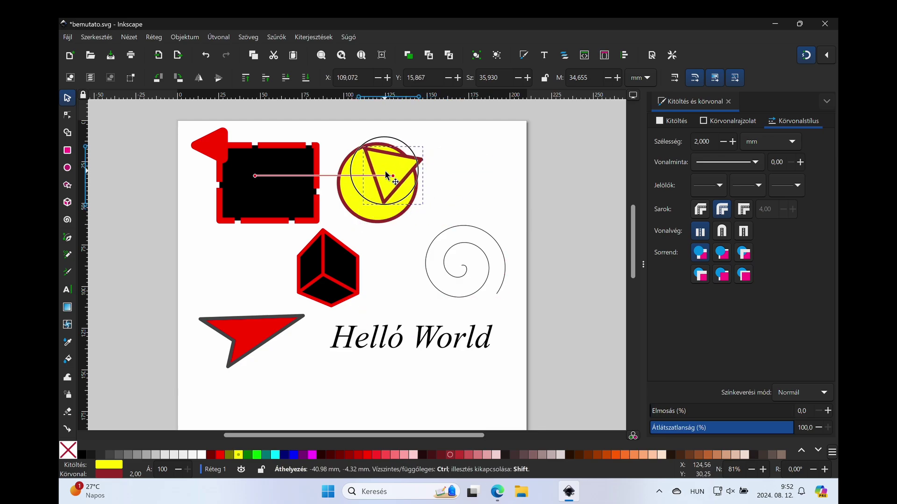
{"action": "mouse_move", "coordinate": [385, 183]}
{"action": "left_mouse_down"}
{"action": "mouse_move", "coordinate": [371, 180]}
{"action": "mouse_move", "coordinate": [383, 175]}
{"action": "left_mouse_up"}
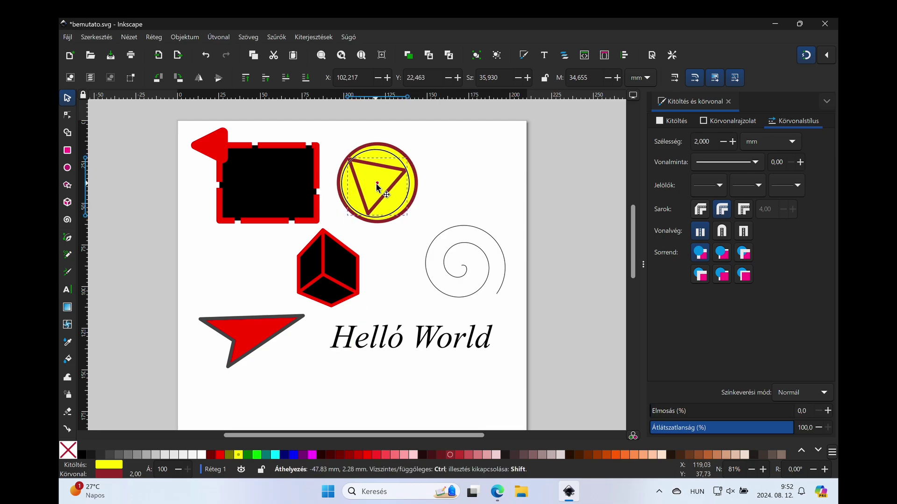
{"action": "mouse_move", "coordinate": [384, 176]}
{"action": "left_mouse_down"}
{"action": "mouse_move", "coordinate": [375, 183]}
{"action": "mouse_move", "coordinate": [407, 212]}
{"action": "left_mouse_up"}
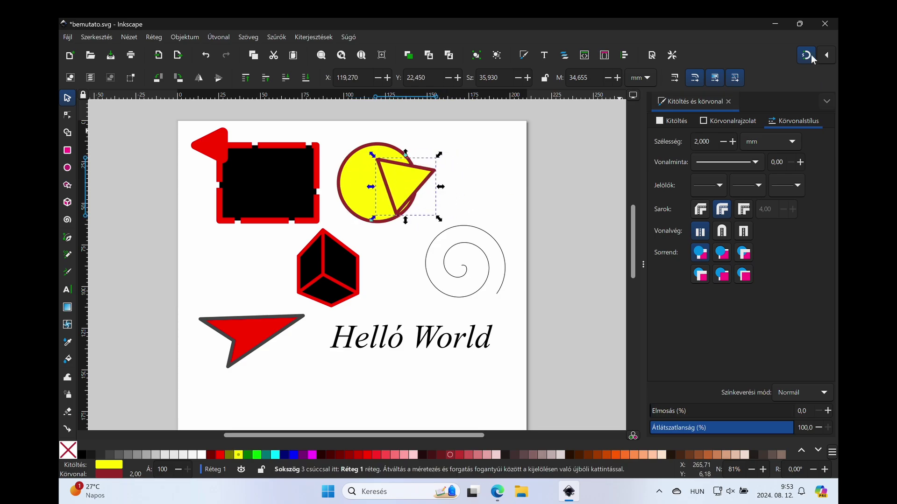
Turn snapping off after looking through the advanced snapping options.
{"action": "left_click", "coordinate": [826, 56]}
{"action": "left_click", "coordinate": [773, 145]}
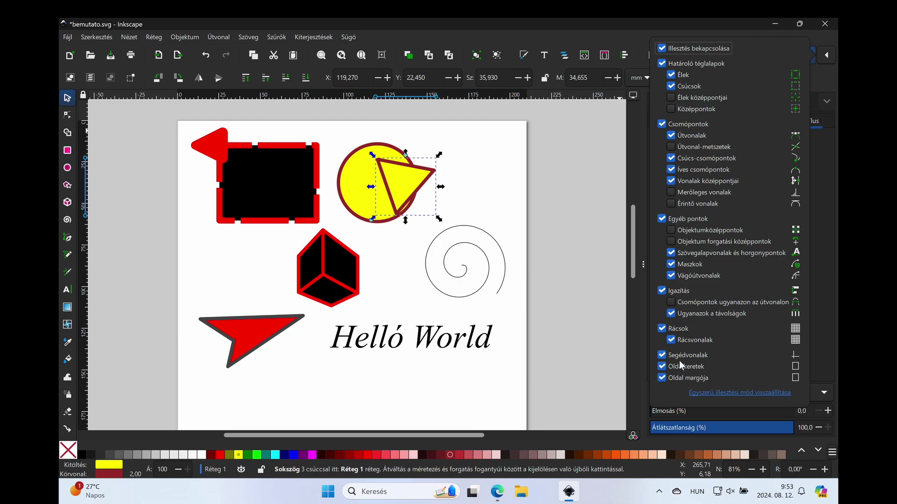
{"action": "left_click", "coordinate": [826, 55]}
{"action": "left_click", "coordinate": [809, 56]}
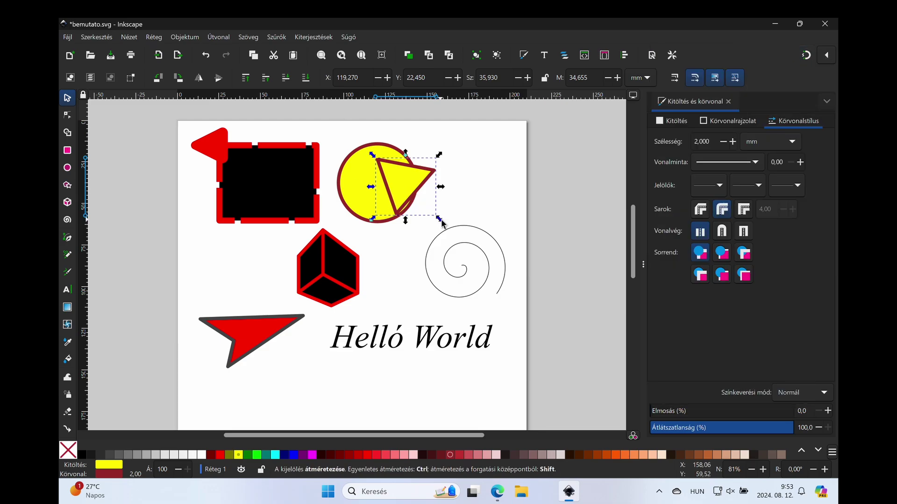
Drag-resize the triangle overlapping the circle to about 50 × 50 mm.
{"action": "left_click_drag", "start_coordinate": [439, 219], "coordinate": [472, 254]}
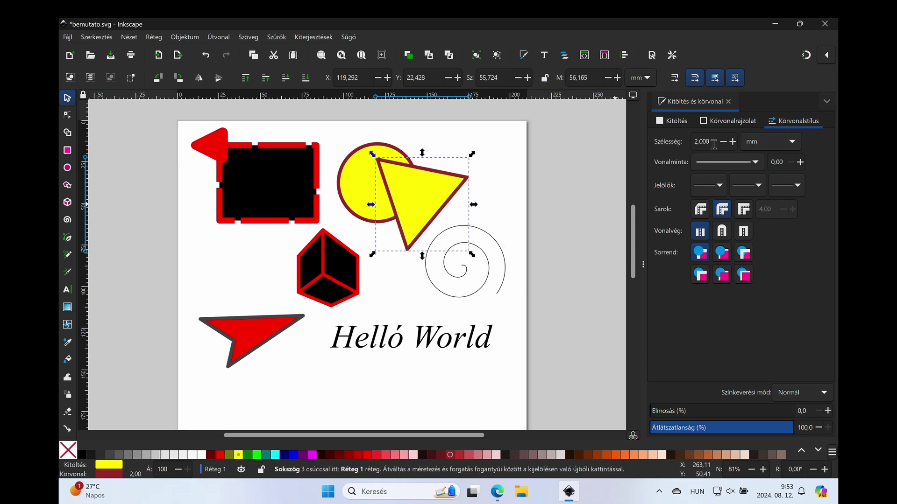
{"action": "left_click_drag", "start_coordinate": [472, 254], "coordinate": [443, 231]}
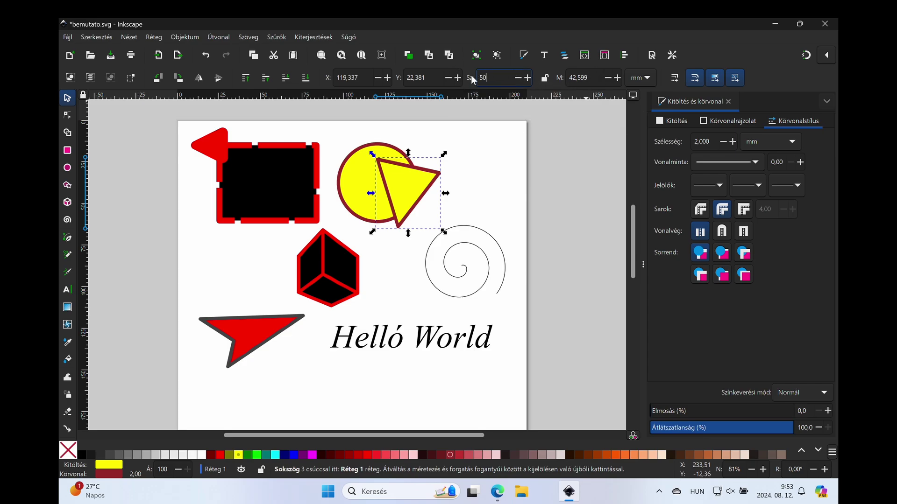
{"action": "scroll", "coordinate": [471, 77], "scroll_direction": "up", "scroll_amount": 5}
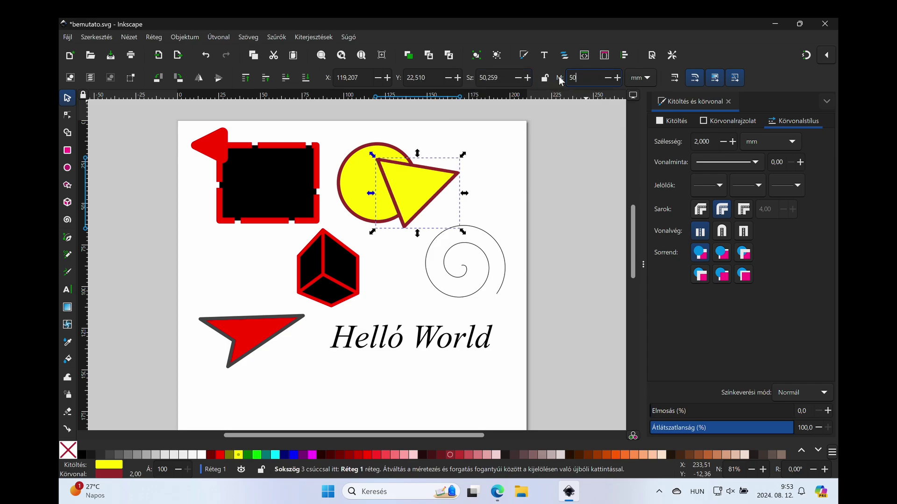
{"action": "scroll", "coordinate": [559, 76], "scroll_direction": "up", "scroll_amount": 4}
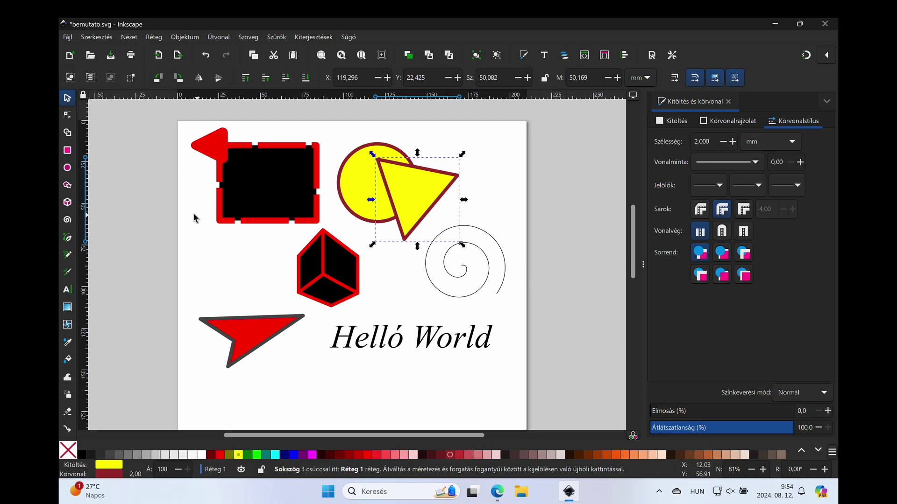
Turn the yellow triangle into a five-cornered pentagon.
{"action": "left_click", "coordinate": [67, 186]}
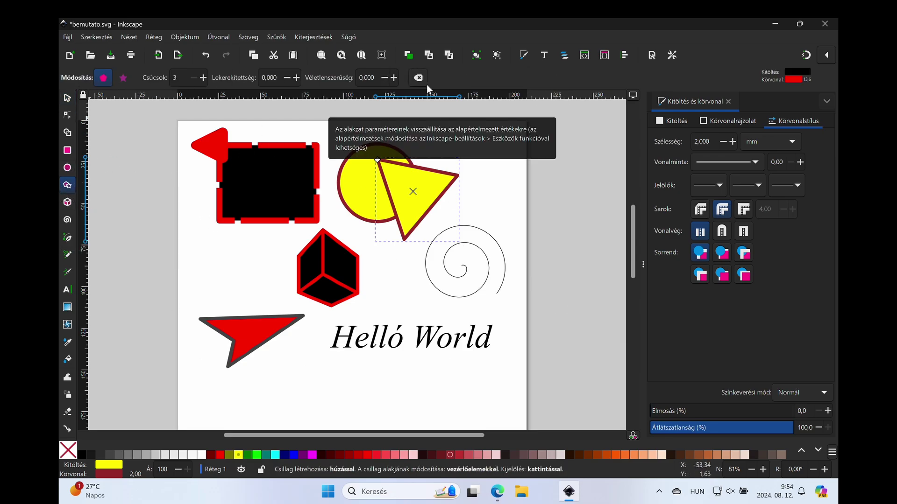
{"action": "left_click", "coordinate": [203, 78]}
{"action": "left_click", "coordinate": [203, 78]}
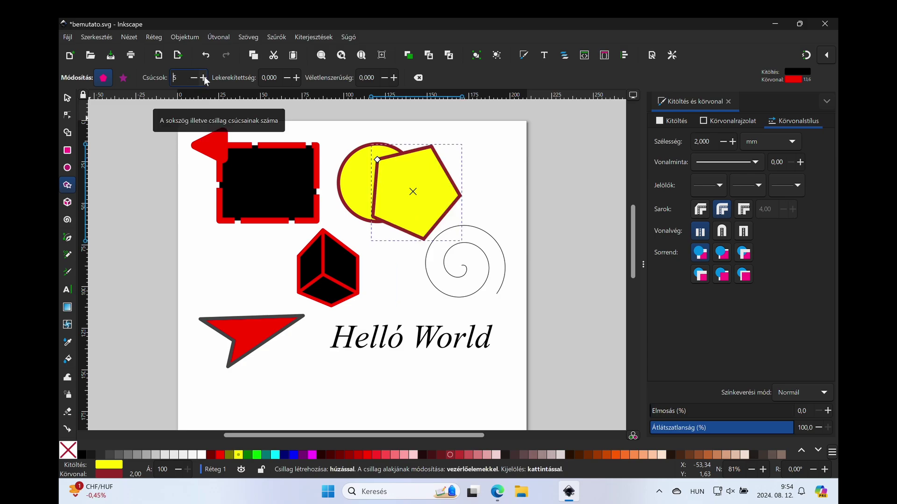
{"action": "left_click", "coordinate": [68, 97]}
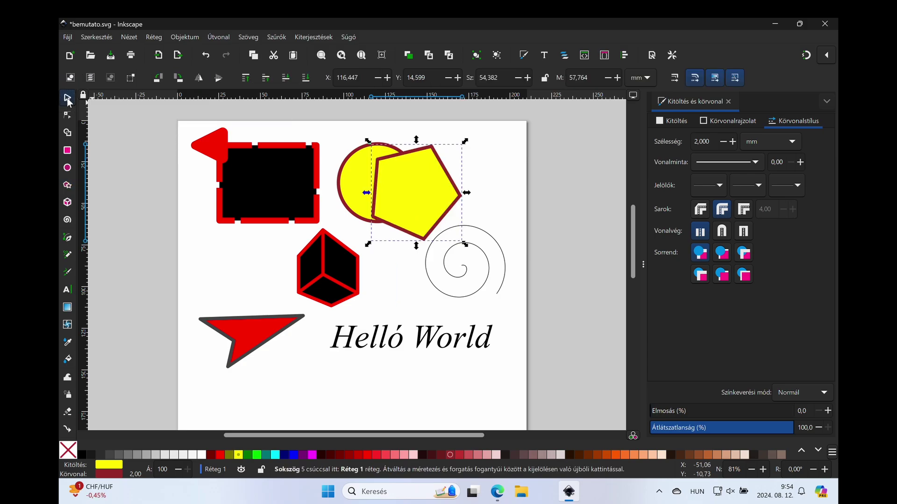
Set the pentagon to 50 × 50 mm and move it right of the circle.
{"action": "triple_click", "coordinate": [497, 78]}
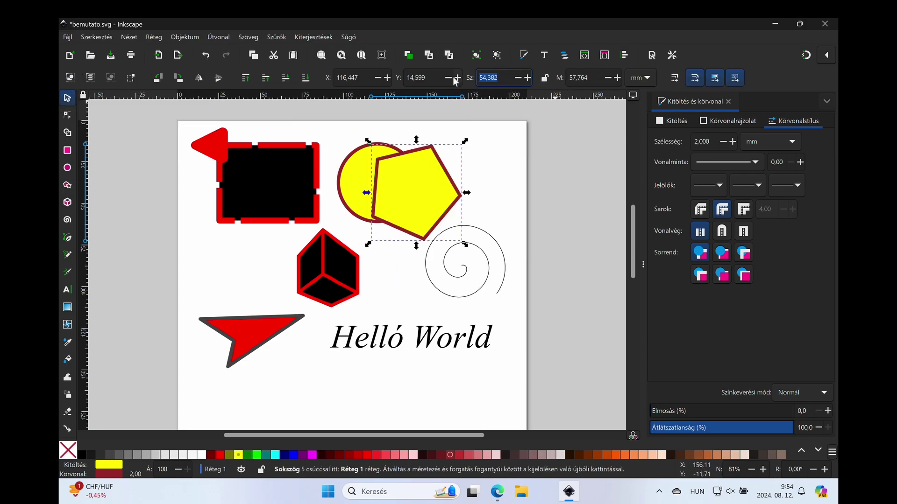
{"action": "type", "text": "50"}
{"action": "key", "text": "Tab"}
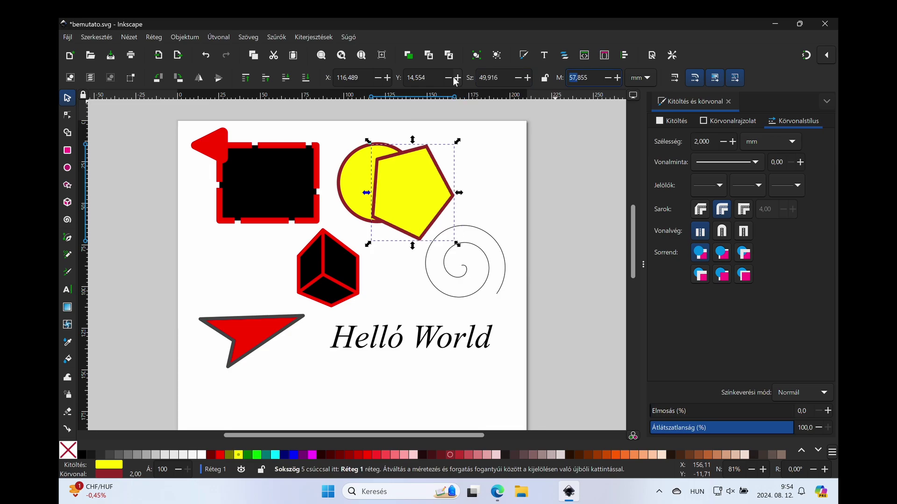
{"action": "type", "text": "50"}
{"action": "key", "text": "Return"}
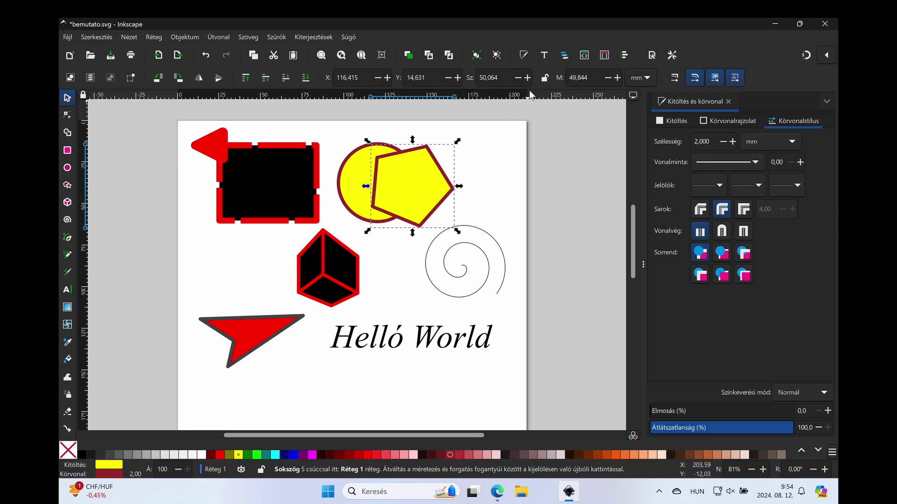
{"action": "left_click", "coordinate": [545, 77]}
{"action": "left_click_drag", "start_coordinate": [454, 176], "coordinate": [514, 169]}
Set the yellow circle's width and height to 50 mm.
{"action": "left_click", "coordinate": [377, 183]}
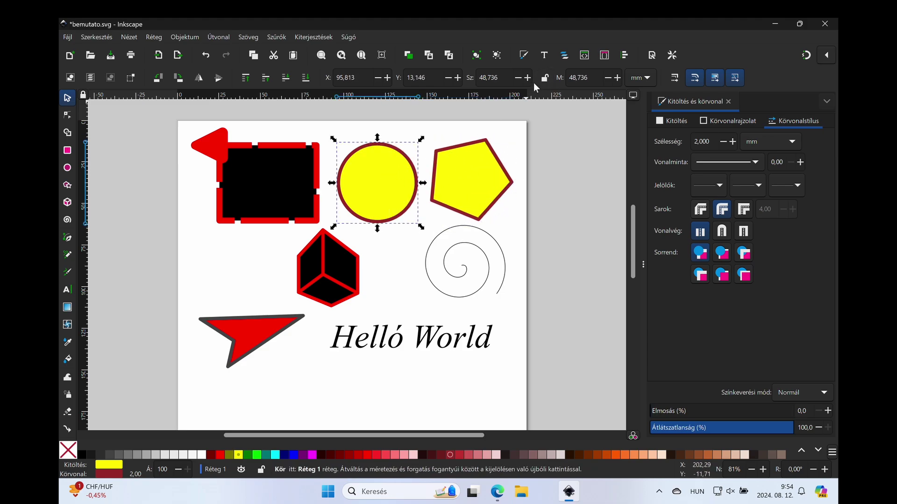
{"action": "type", "text": "50"}
{"action": "key", "text": "Tab"}
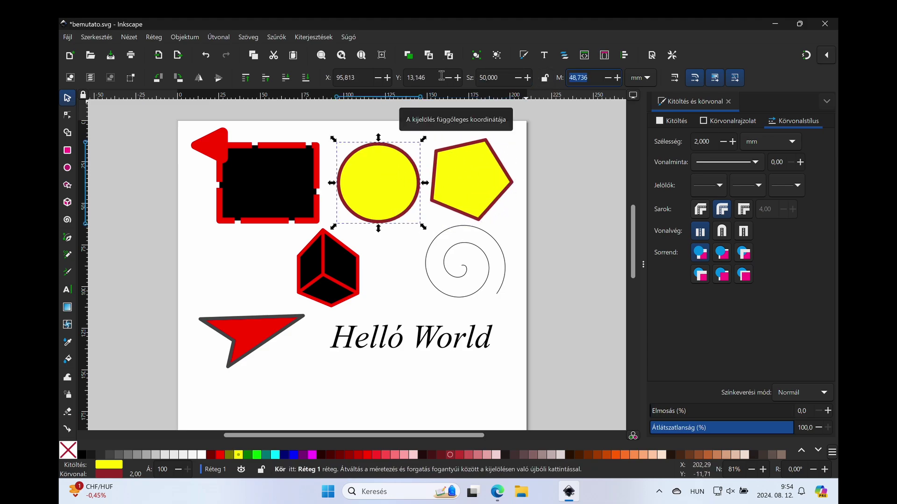
{"action": "type", "text": "50"}
{"action": "key", "text": "Return"}
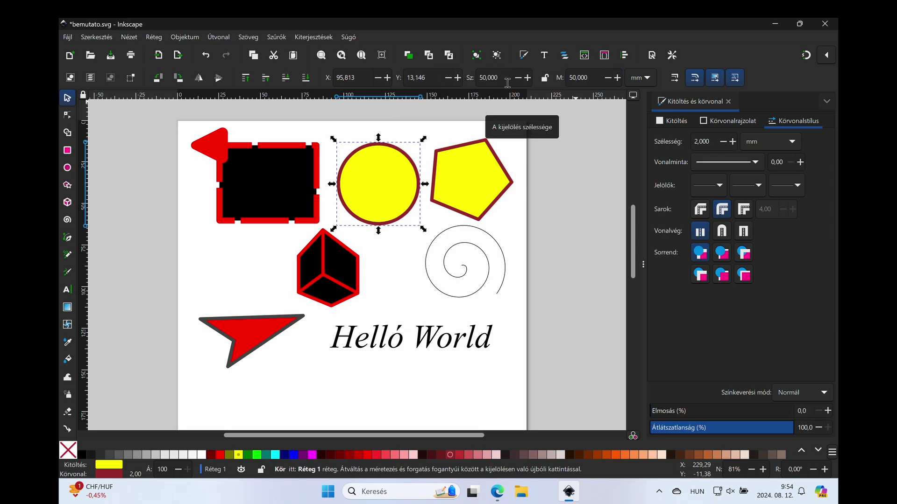
Lock proportions, turn on stroke scaling, and enlarge the circle from its corner.
{"action": "left_click", "coordinate": [545, 77]}
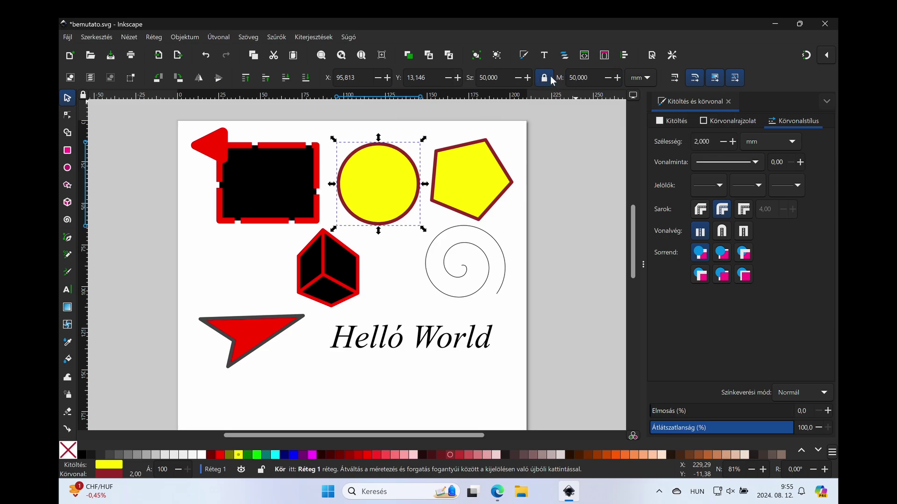
{"action": "left_click_drag", "start_coordinate": [422, 232], "coordinate": [508, 279]}
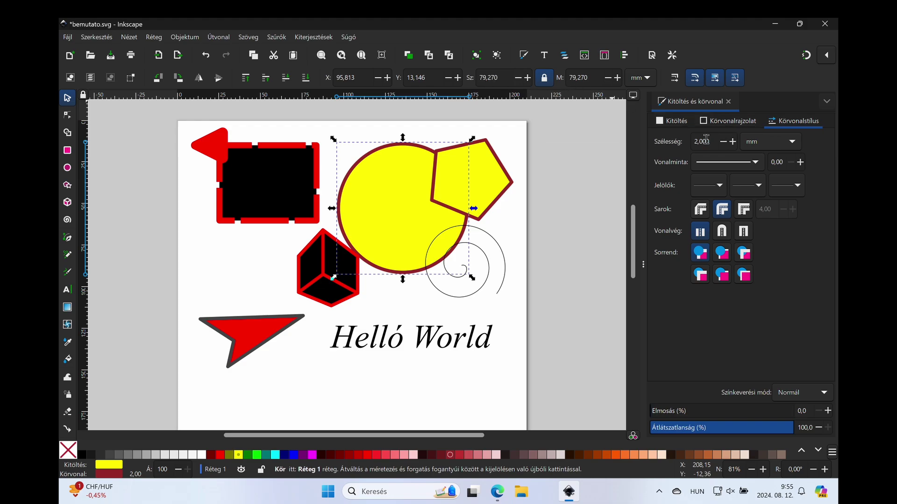
{"action": "left_click", "coordinate": [675, 78]}
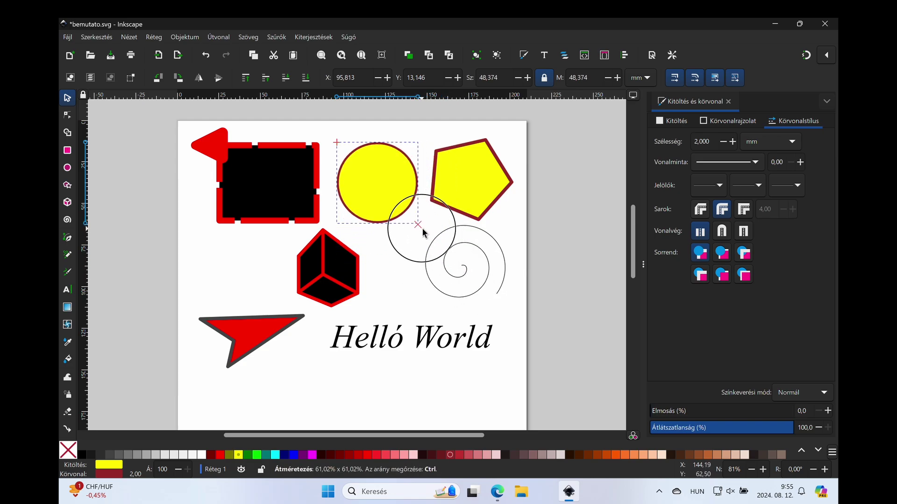
{"action": "mouse_move", "coordinate": [474, 279]}
{"action": "left_mouse_down"}
{"action": "mouse_move", "coordinate": [419, 225]}
{"action": "mouse_move", "coordinate": [562, 368]}
{"action": "left_mouse_up"}
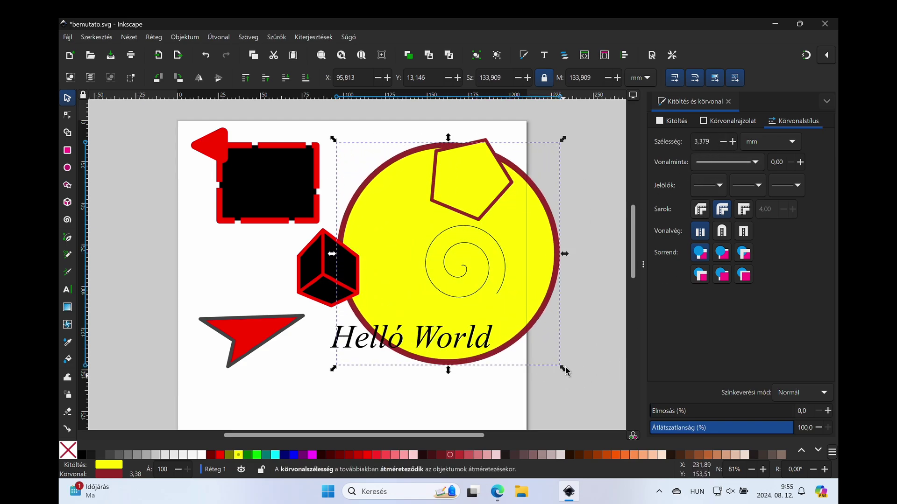
Reset the outline to 2 mm, stop stroke scaling, and shrink the circle to about 53 mm.
{"action": "left_click_drag", "start_coordinate": [709, 141], "coordinate": [680, 140]}
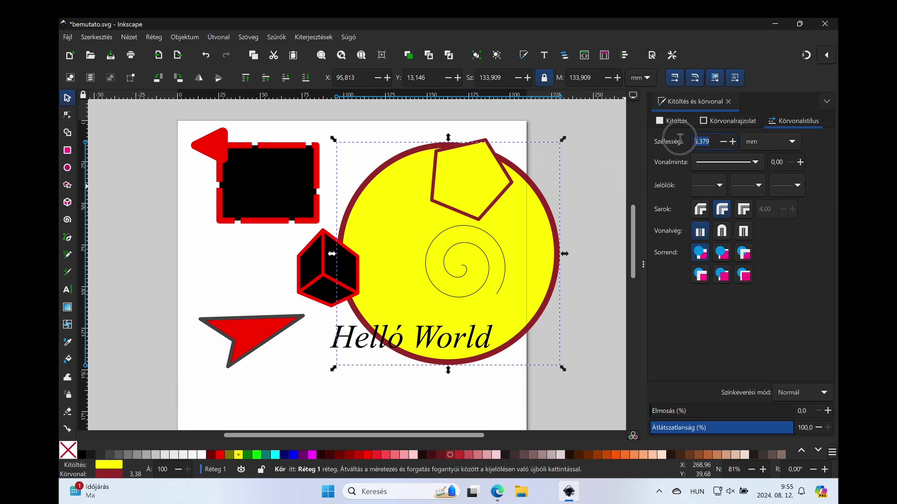
{"action": "type", "text": "2"}
{"action": "key", "text": "Return"}
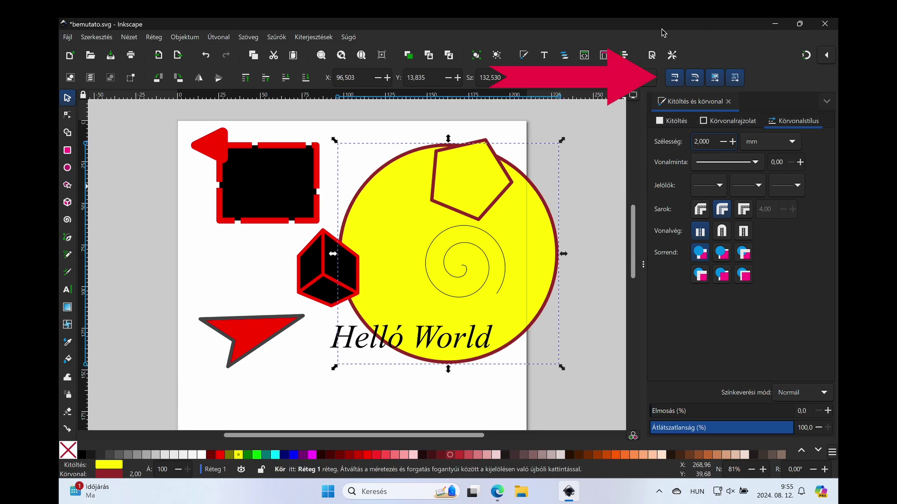
{"action": "left_click", "coordinate": [673, 78]}
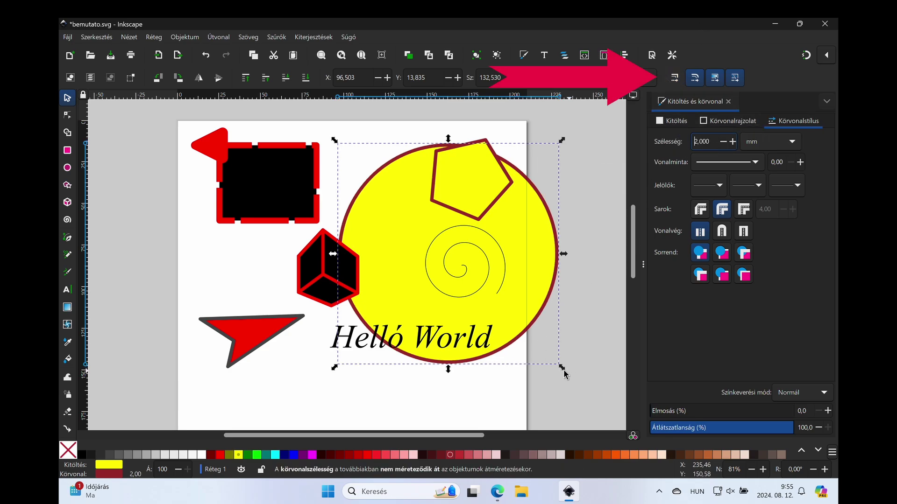
{"action": "left_click_drag", "start_coordinate": [563, 369], "coordinate": [429, 233]}
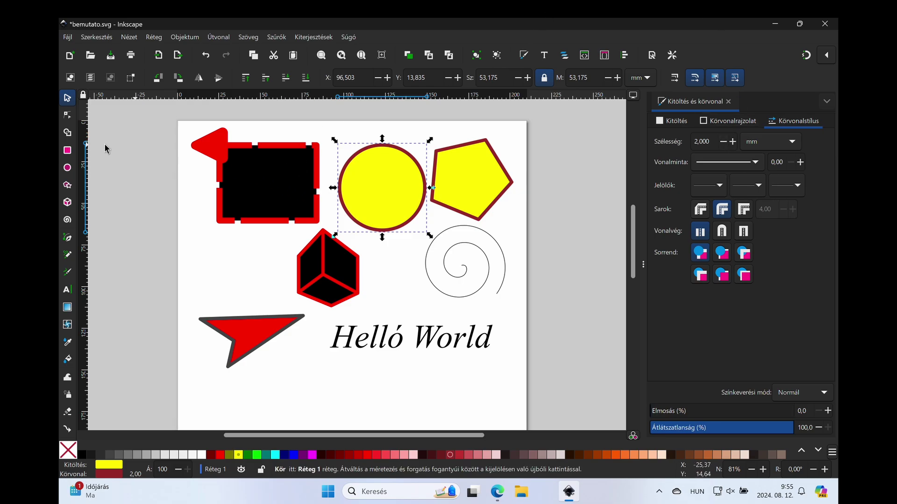
Open the circle into an arc and pie slice, make it whole again, then select the rectangle.
{"action": "left_click", "coordinate": [67, 169]}
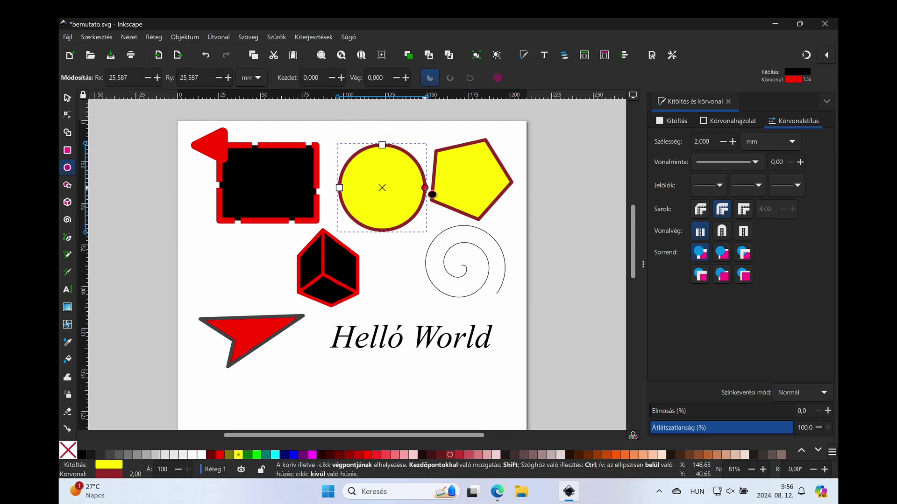
{"action": "mouse_move", "coordinate": [424, 188]}
{"action": "left_mouse_down"}
{"action": "mouse_move", "coordinate": [405, 220]}
{"action": "mouse_move", "coordinate": [393, 147]}
{"action": "left_mouse_up"}
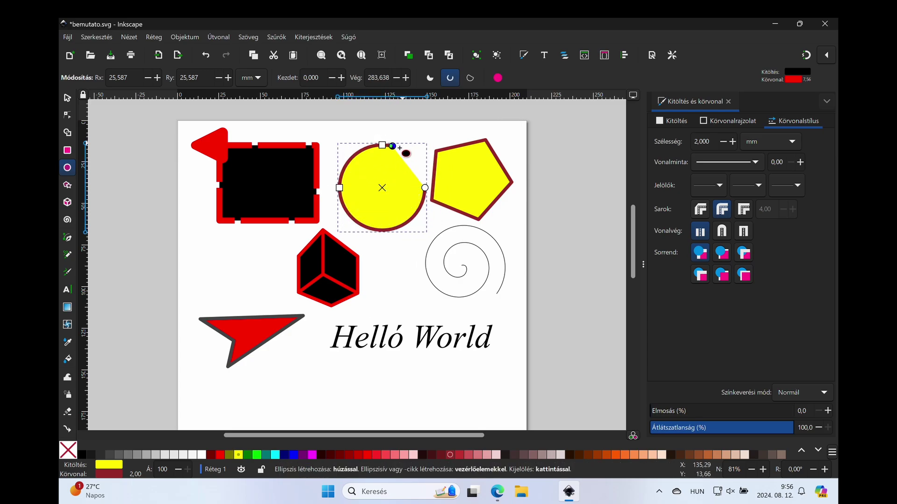
{"action": "left_click", "coordinate": [430, 78]}
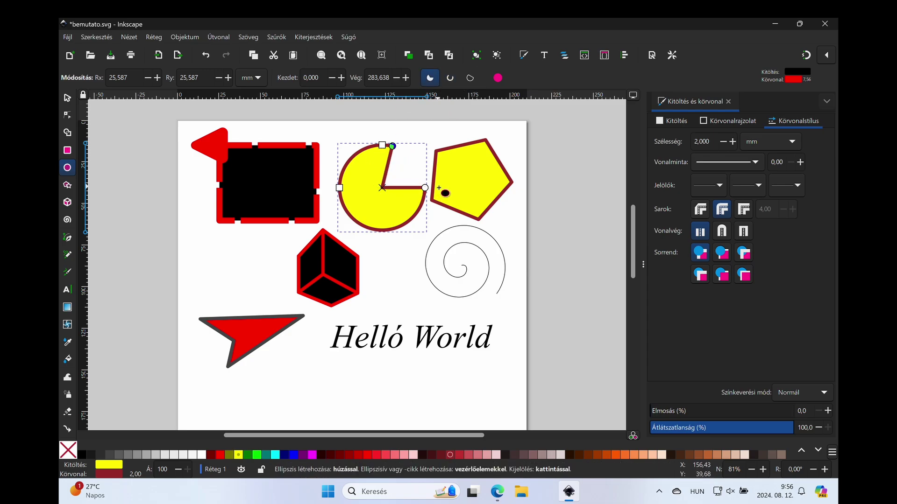
{"action": "left_click", "coordinate": [497, 78]}
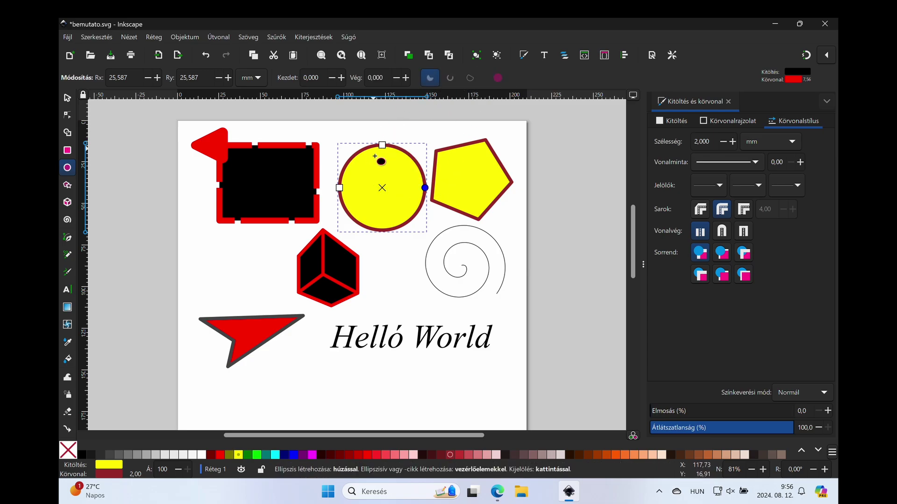
{"action": "left_click", "coordinate": [66, 150]}
{"action": "left_click", "coordinate": [240, 180]}
Shrink the black rectangle from its top-left corner, give it 14.31 mm rounded corners, then select the red arrow.
{"action": "key", "text": "s"}
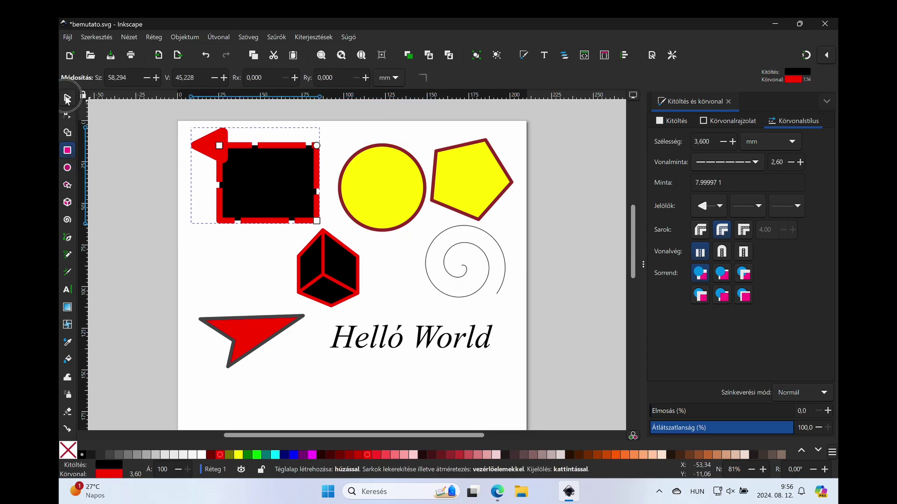
{"action": "left_click", "coordinate": [67, 150]}
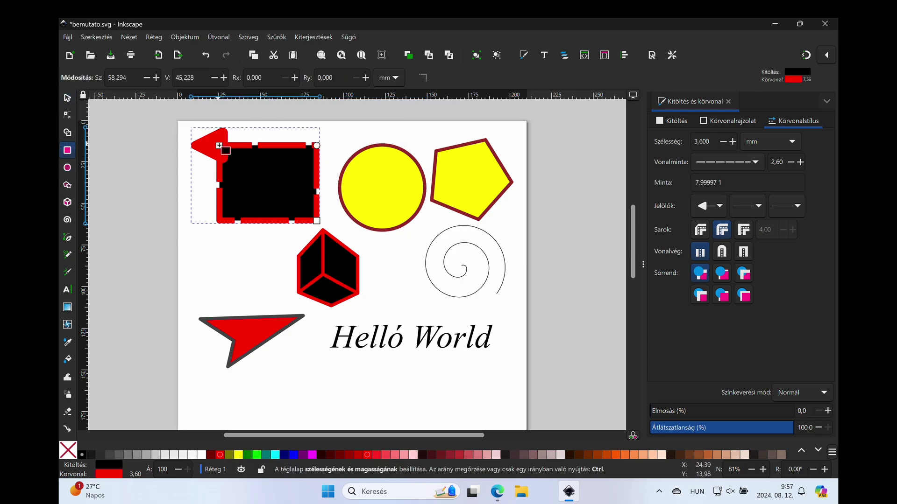
{"action": "left_click_drag", "start_coordinate": [219, 146], "coordinate": [219, 151]}
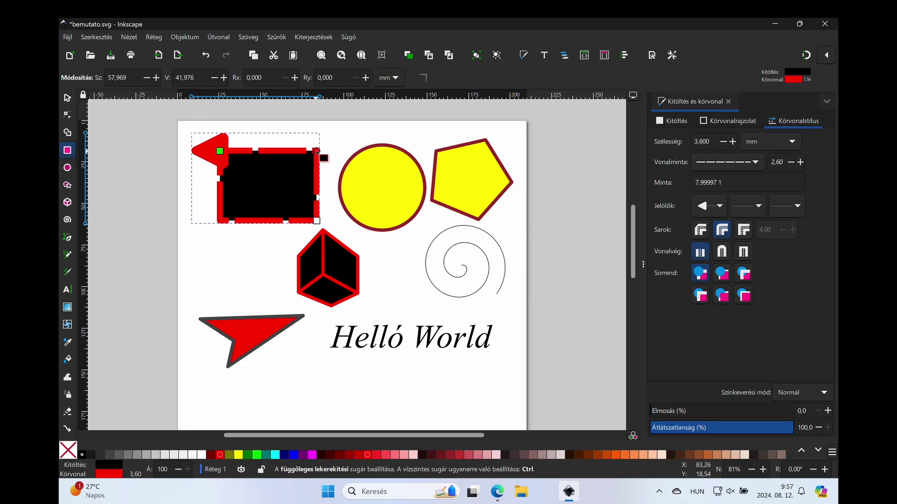
{"action": "left_click_drag", "start_coordinate": [317, 151], "coordinate": [321, 176]}
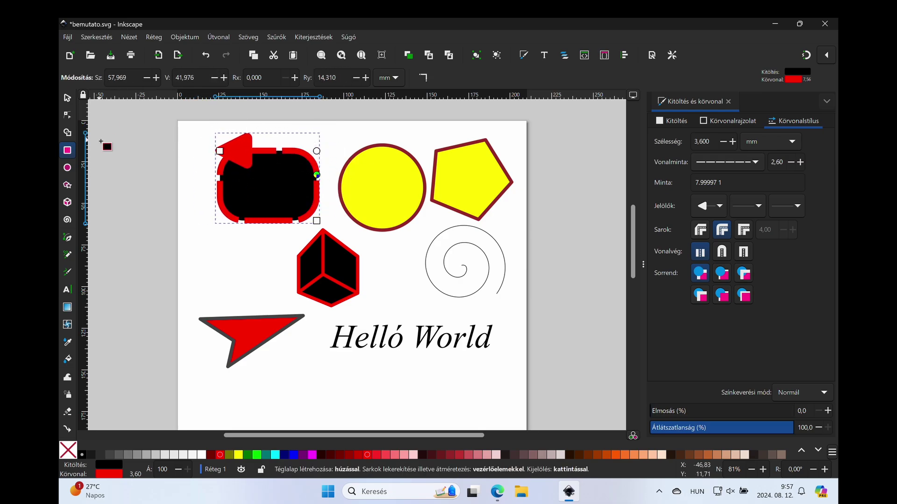
{"action": "left_click", "coordinate": [67, 97]}
{"action": "left_click", "coordinate": [264, 342]}
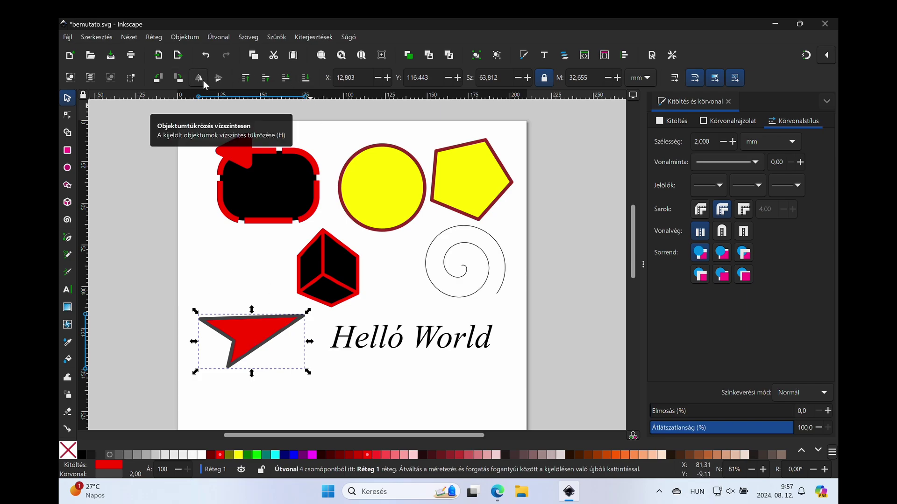
Flip the red arrow vertically and horizontally and rotate it 90° each way.
{"action": "left_click", "coordinate": [218, 80]}
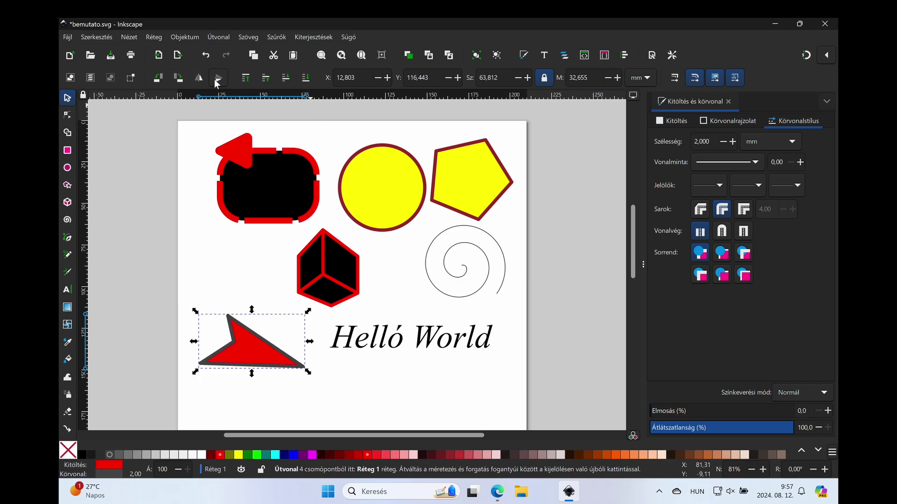
{"action": "left_click", "coordinate": [199, 80]}
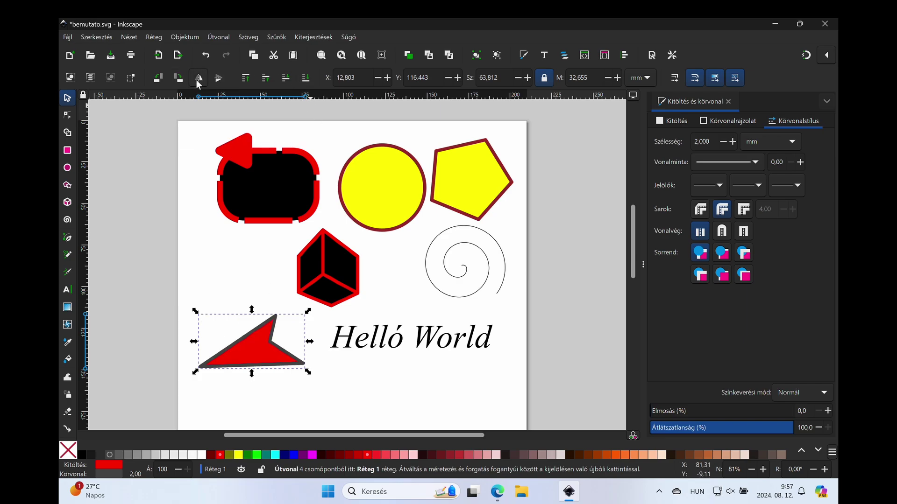
{"action": "left_click", "coordinate": [177, 78]}
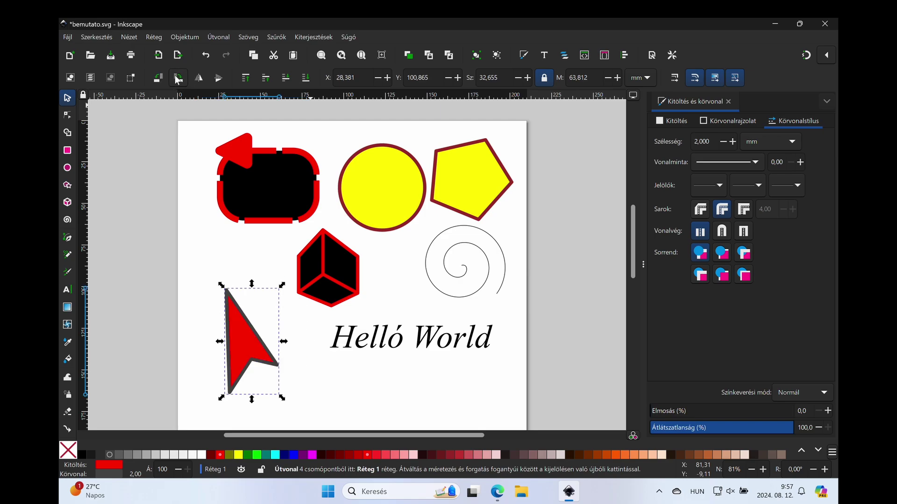
{"action": "left_click", "coordinate": [159, 80]}
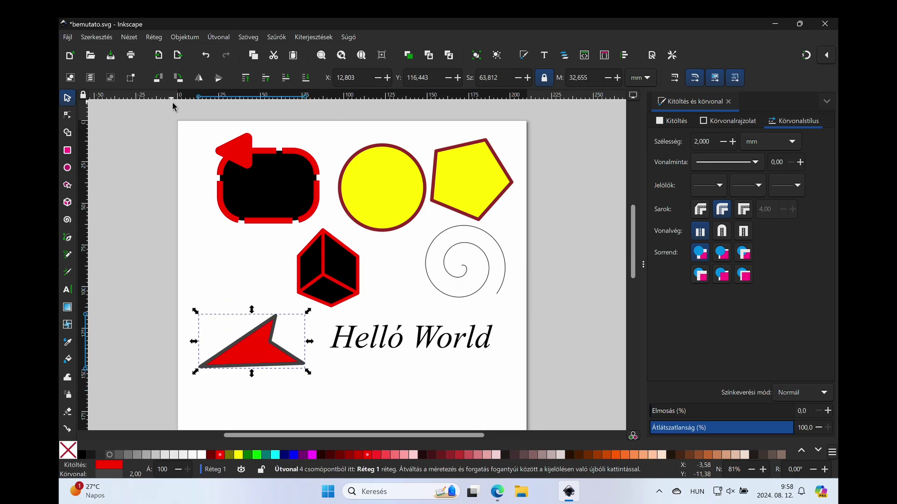
Tilt the red arrow so its tip leans up-left, then duplicate it and shift the copy right.
{"action": "scroll", "coordinate": [172, 102], "scroll_direction": "right", "scroll_amount": 1}
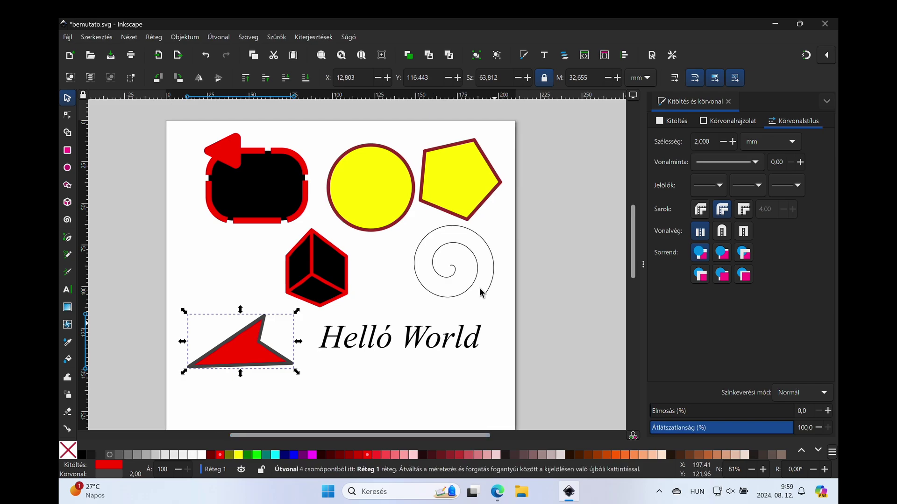
{"action": "left_click", "coordinate": [252, 348]}
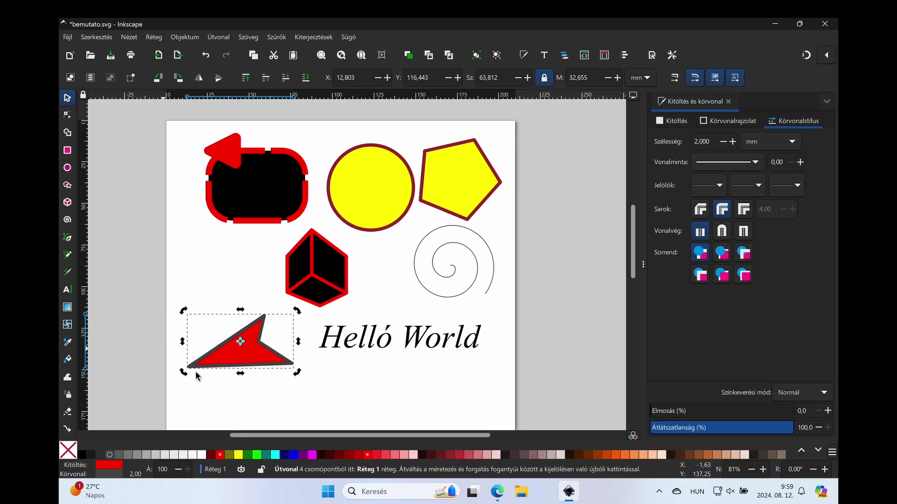
{"action": "left_click_drag", "start_coordinate": [298, 374], "coordinate": [202, 381]}
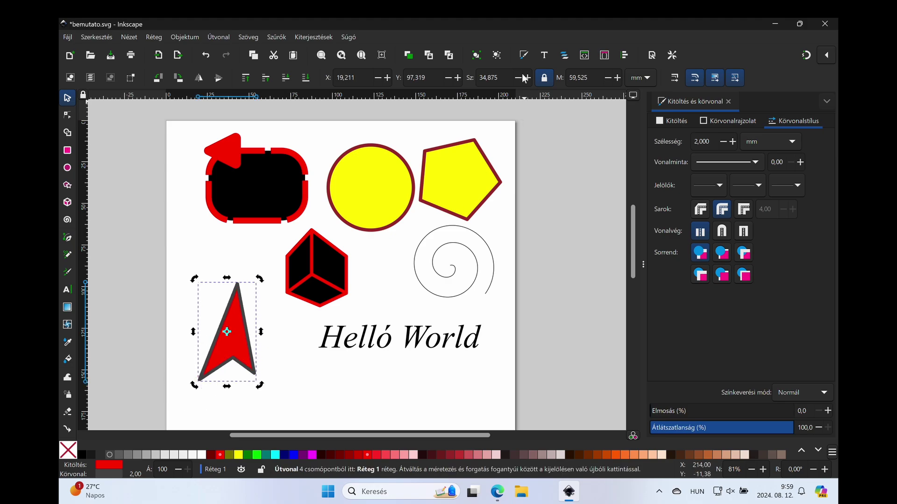
{"action": "left_click_drag", "start_coordinate": [260, 385], "coordinate": [291, 366]}
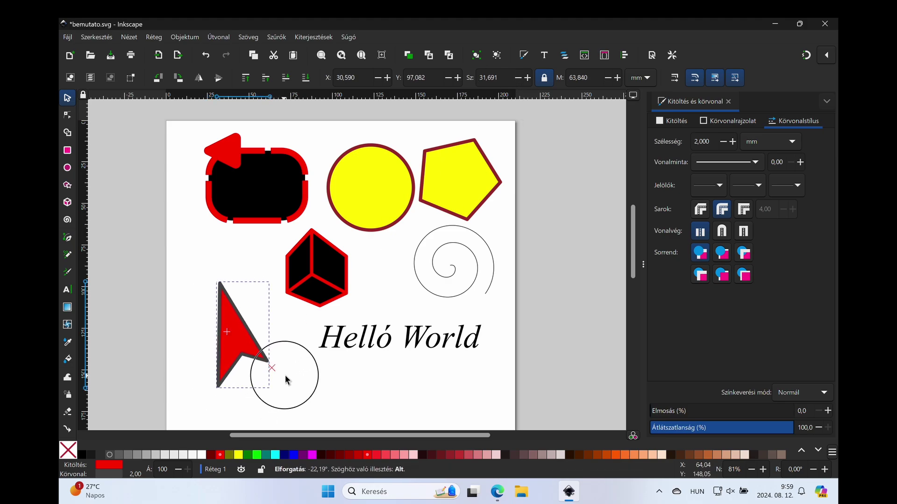
{"action": "key", "text": "Escape"}
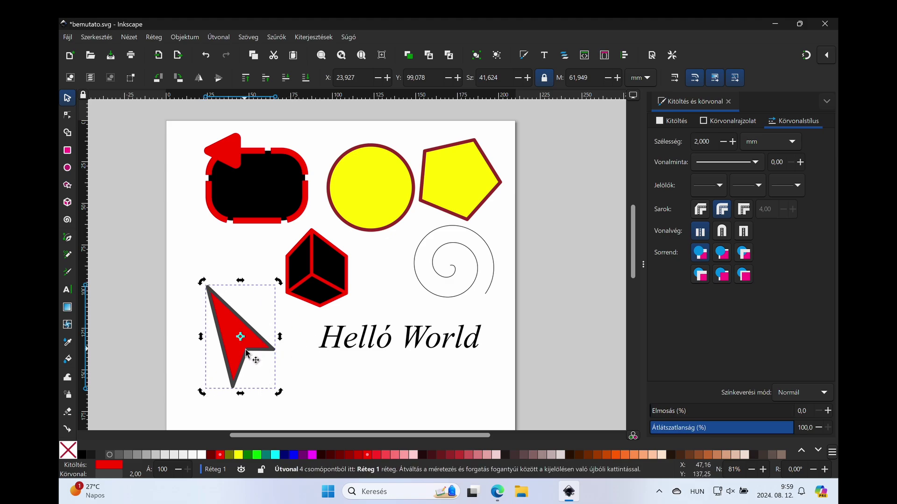
{"action": "key", "text": "ctrl+d"}
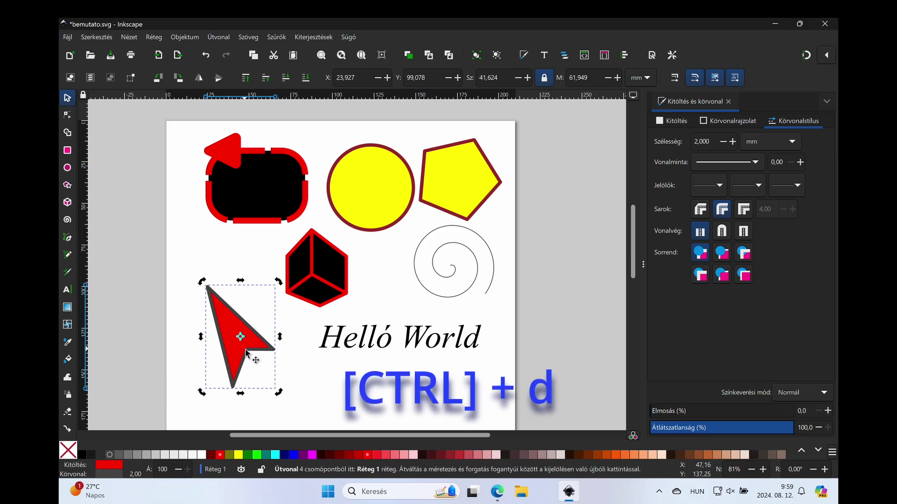
{"action": "left_click_drag", "start_coordinate": [246, 353], "coordinate": [288, 355]}
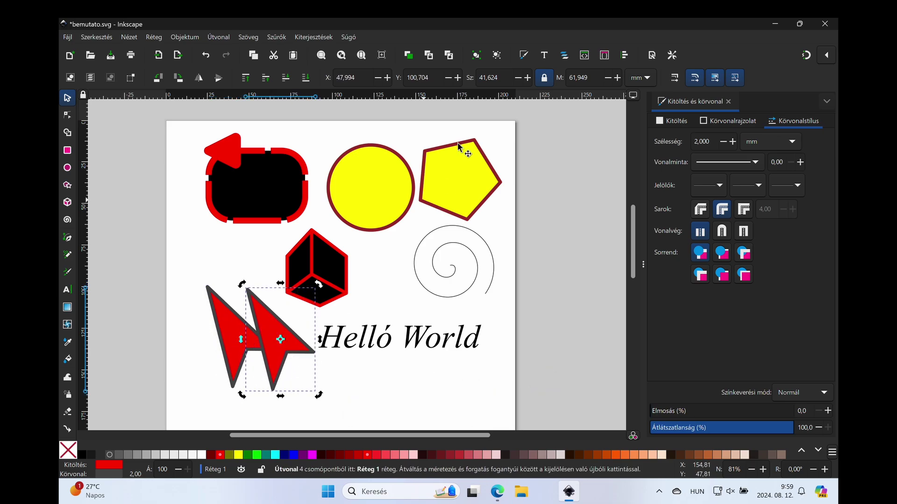
Add two more arrow copies via Duplicate and copy-paste, placing them in a staggered row.
{"action": "left_click", "coordinate": [409, 58]}
{"action": "left_click_drag", "start_coordinate": [285, 356], "coordinate": [322, 357]}
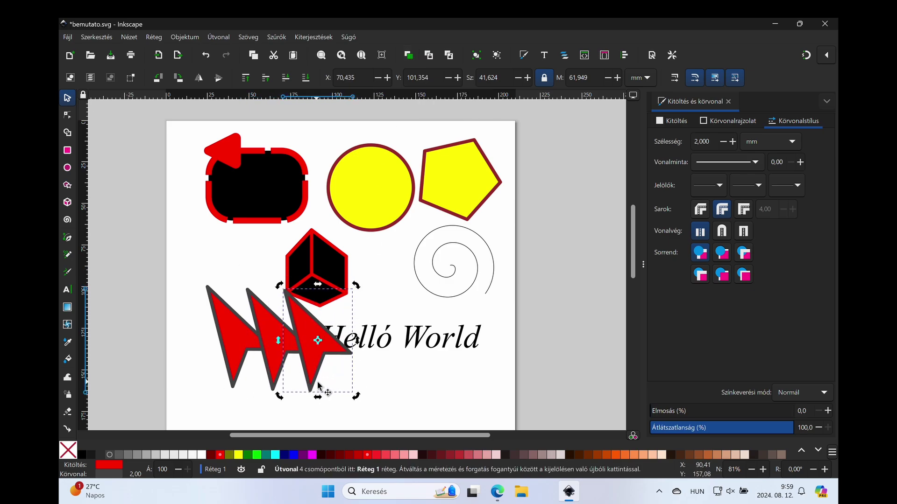
{"action": "key", "text": "ctrl+c"}
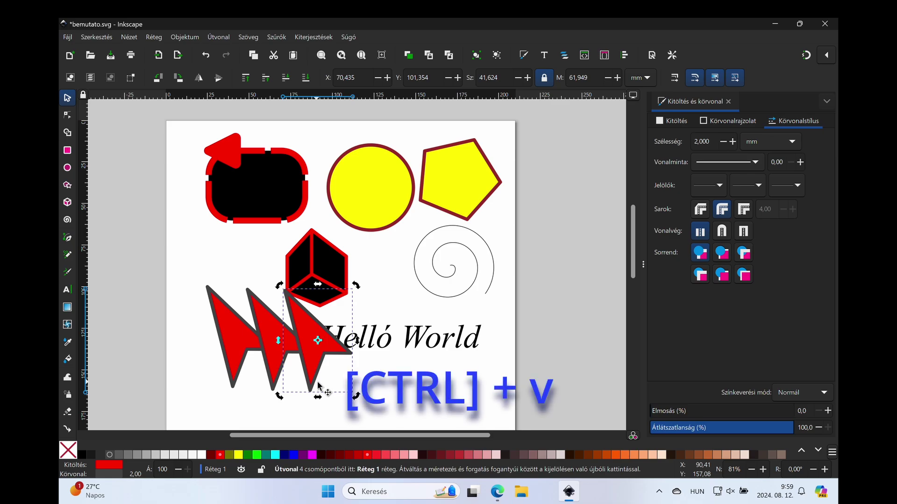
{"action": "key", "text": "ctrl+v"}
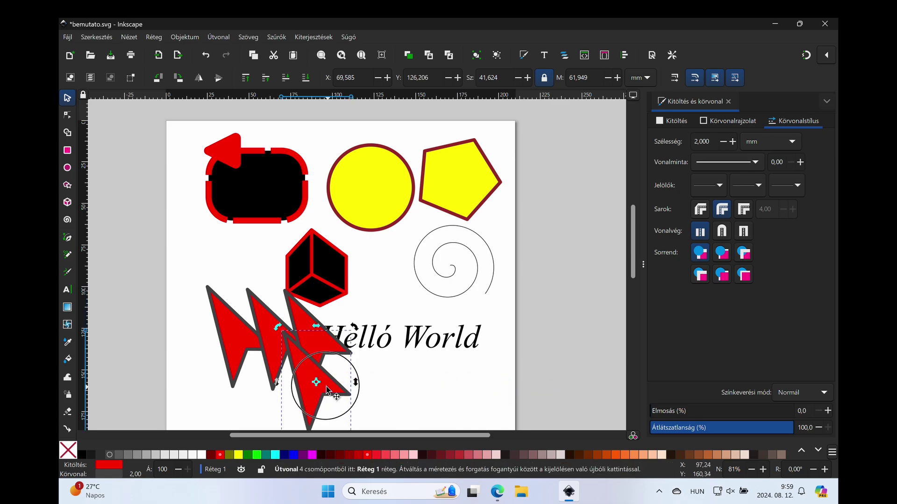
{"action": "mouse_move", "coordinate": [313, 387]}
{"action": "left_mouse_down"}
{"action": "mouse_move", "coordinate": [250, 298]}
{"action": "mouse_move", "coordinate": [363, 346]}
{"action": "left_mouse_up"}
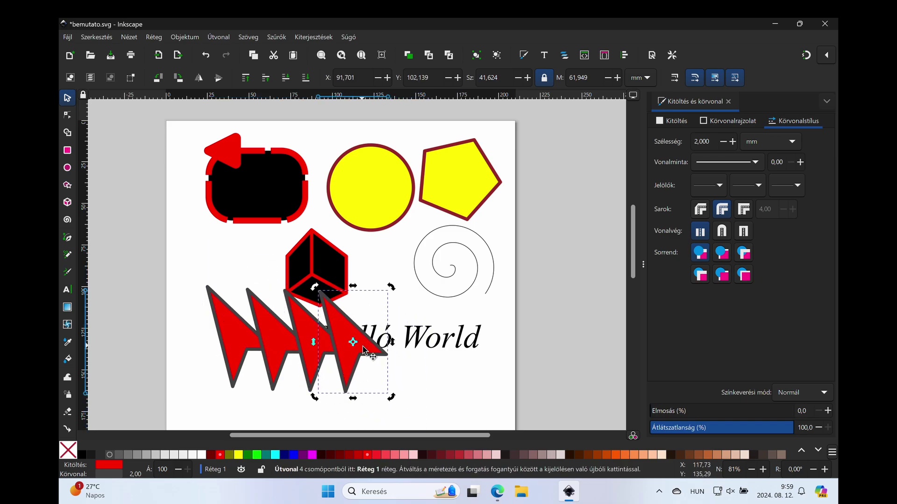
Duplicate the yellow circle and move the copy to the bottom-left of the page.
{"action": "scroll", "coordinate": [364, 350], "scroll_direction": "down", "scroll_amount": 2}
{"action": "left_click", "coordinate": [367, 173]}
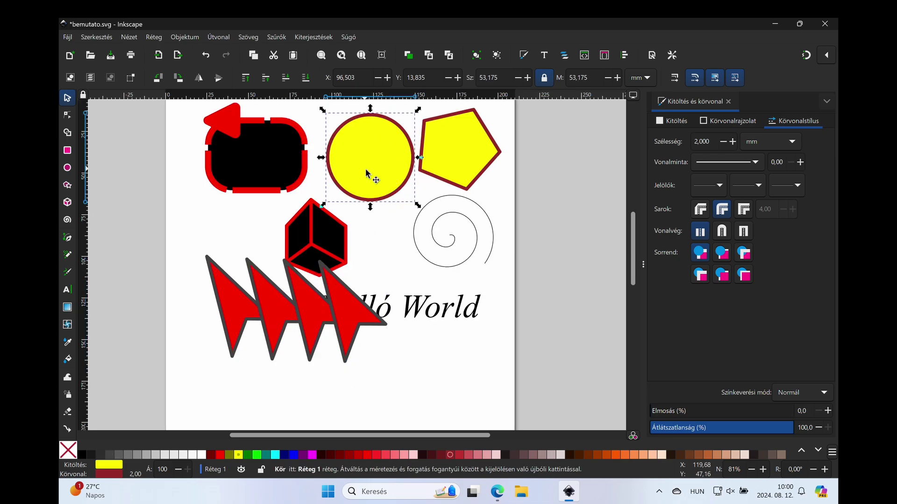
{"action": "key", "text": "ctrl+d"}
{"action": "left_click_drag", "start_coordinate": [365, 172], "coordinate": [239, 409]}
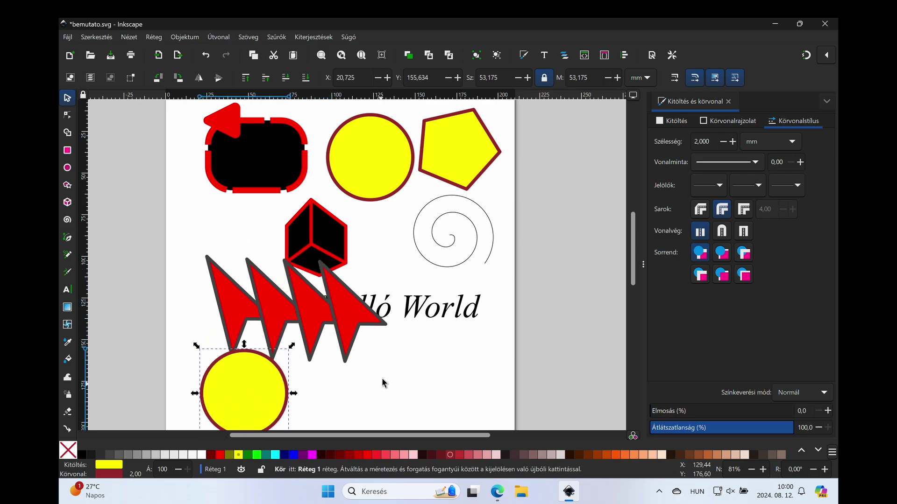
{"action": "scroll", "coordinate": [382, 383], "scroll_direction": "down", "scroll_amount": 1}
{"action": "left_click_drag", "start_coordinate": [251, 368], "coordinate": [248, 390]}
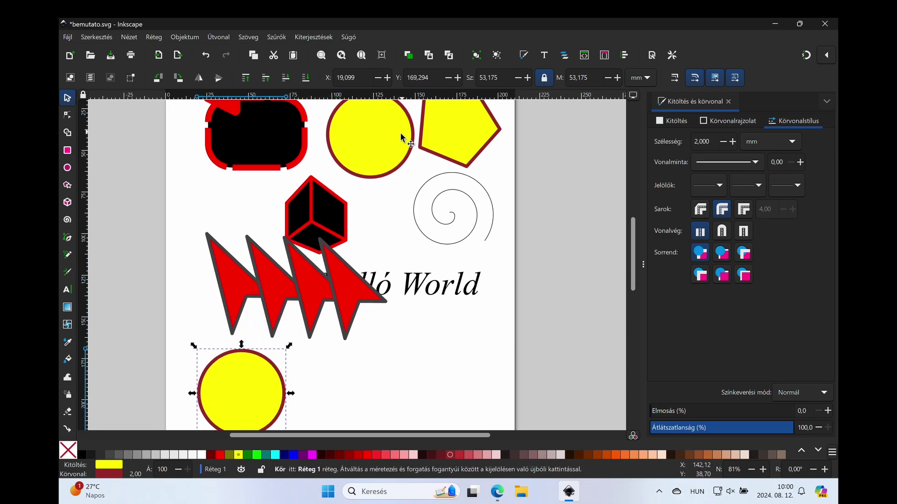
Shrink the original upper yellow circle, then select the lower copy.
{"action": "left_click", "coordinate": [401, 136]}
{"action": "mouse_move", "coordinate": [419, 183]}
{"action": "left_mouse_down"}
{"action": "mouse_move", "coordinate": [393, 161]}
{"action": "mouse_move", "coordinate": [351, 167]}
{"action": "left_mouse_up"}
{"action": "left_click", "coordinate": [393, 161]}
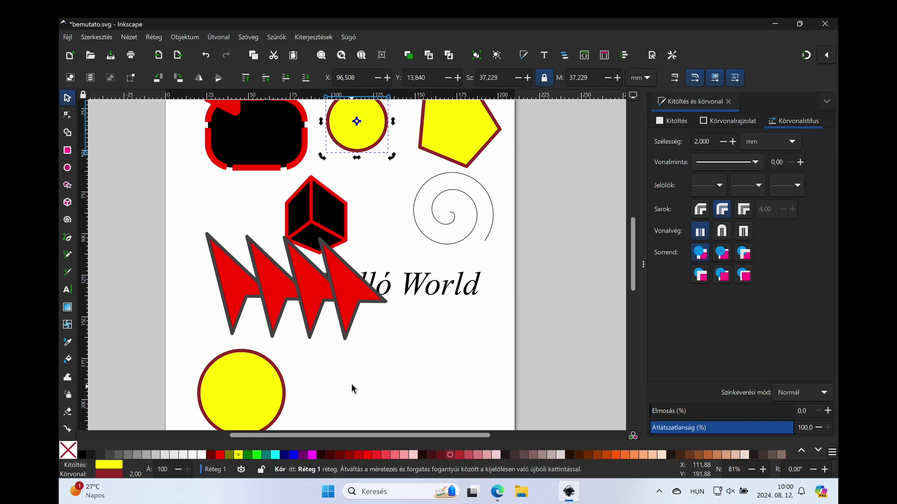
{"action": "scroll", "coordinate": [351, 389], "scroll_direction": "down", "scroll_amount": 1}
{"action": "left_click", "coordinate": [242, 391]}
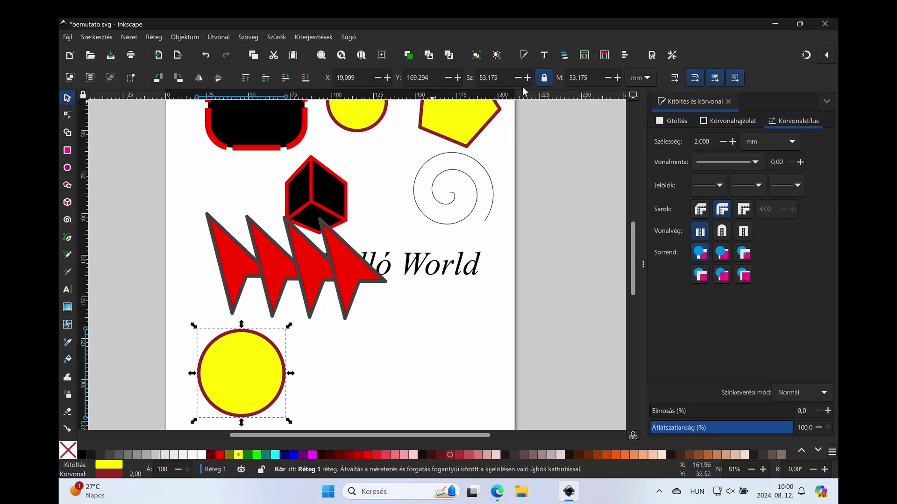
Clone the lower yellow circle, move the clone right, and adjust both circles' sizes and spacing.
{"action": "left_click", "coordinate": [428, 55]}
{"action": "left_click_drag", "start_coordinate": [256, 386], "coordinate": [367, 380]}
{"action": "left_click", "coordinate": [230, 380]}
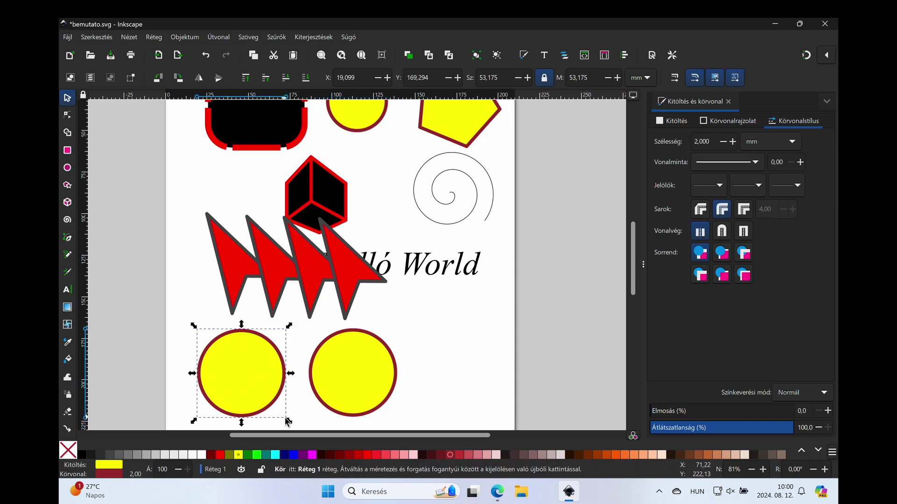
{"action": "left_click_drag", "start_coordinate": [290, 422], "coordinate": [261, 398]}
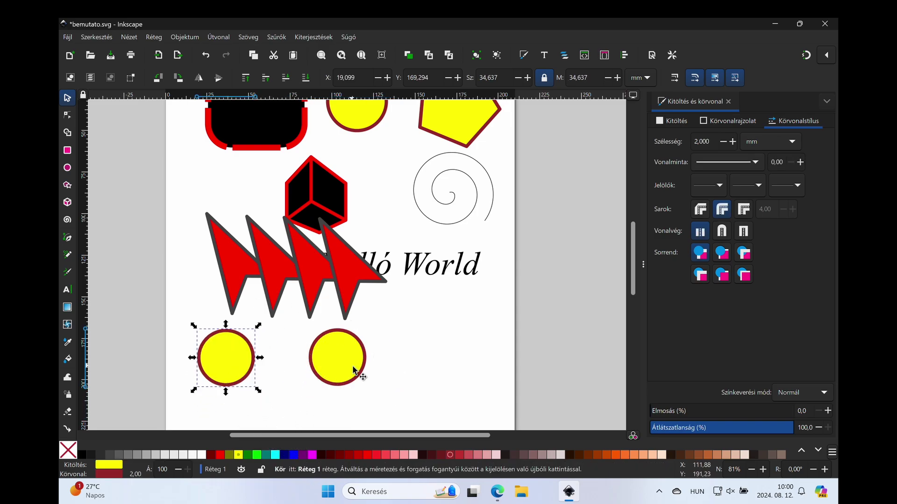
{"action": "left_click", "coordinate": [357, 374]}
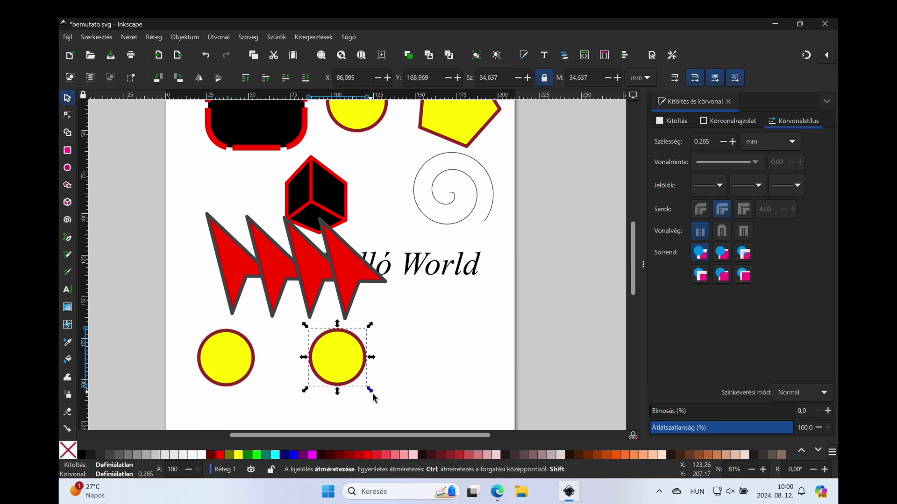
{"action": "left_click_drag", "start_coordinate": [369, 390], "coordinate": [398, 405]}
{"action": "left_click", "coordinate": [236, 360]}
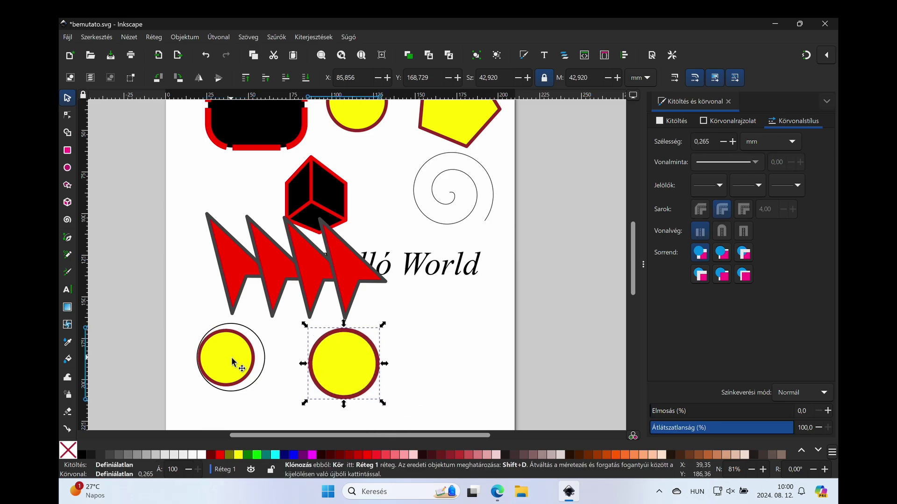
{"action": "left_click_drag", "start_coordinate": [258, 391], "coordinate": [269, 400]}
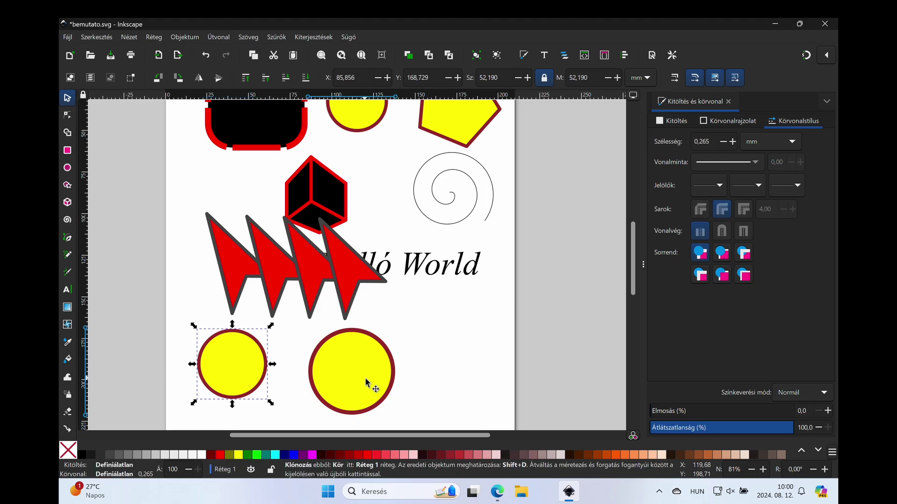
{"action": "left_click_drag", "start_coordinate": [367, 380], "coordinate": [338, 377]}
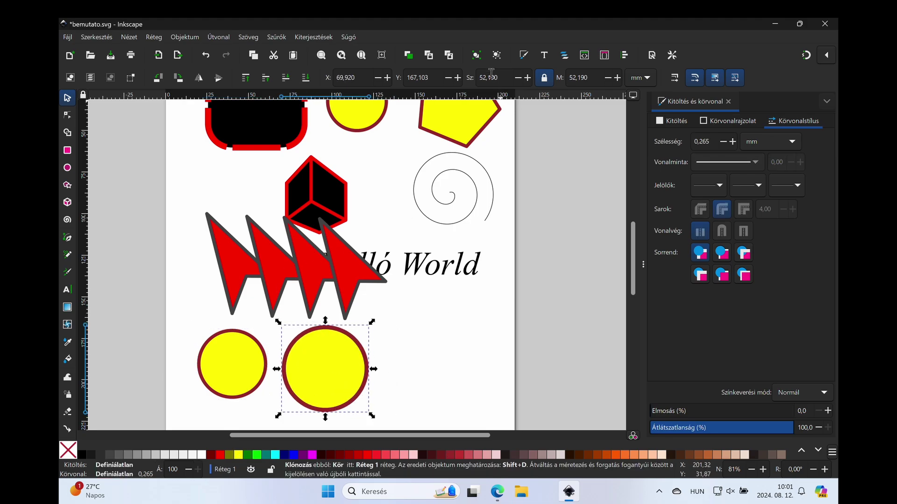
Unlink the clone, resize and space the two circles, and move the fourth red arrow beside them.
{"action": "left_click", "coordinate": [451, 58]}
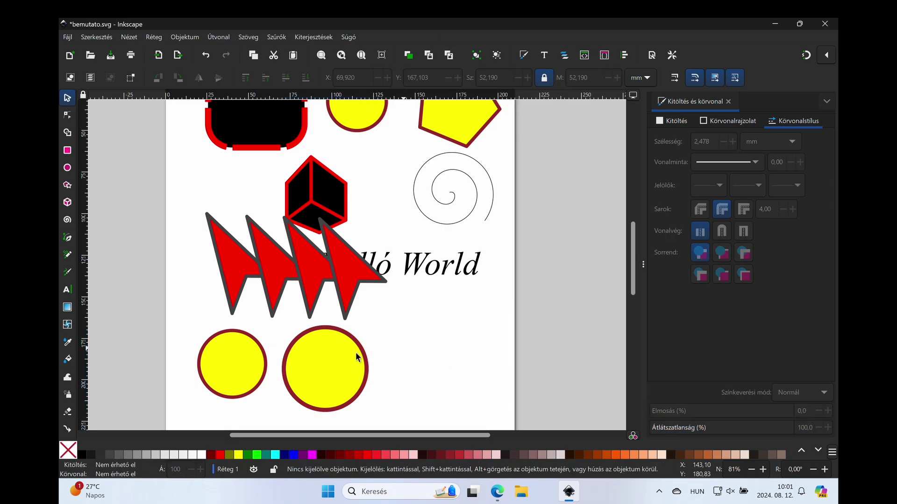
{"action": "left_click", "coordinate": [259, 395]}
{"action": "left_click_drag", "start_coordinate": [270, 402], "coordinate": [360, 433]}
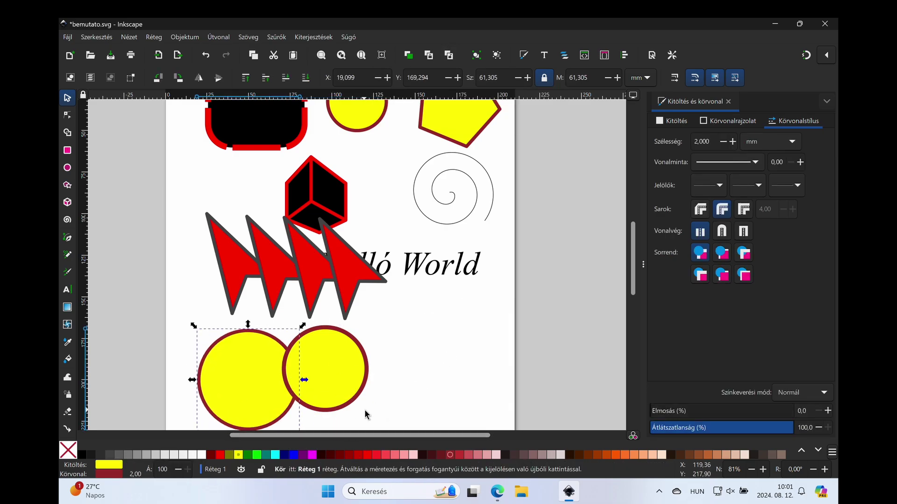
{"action": "scroll", "coordinate": [365, 414], "scroll_direction": "right", "scroll_amount": 2}
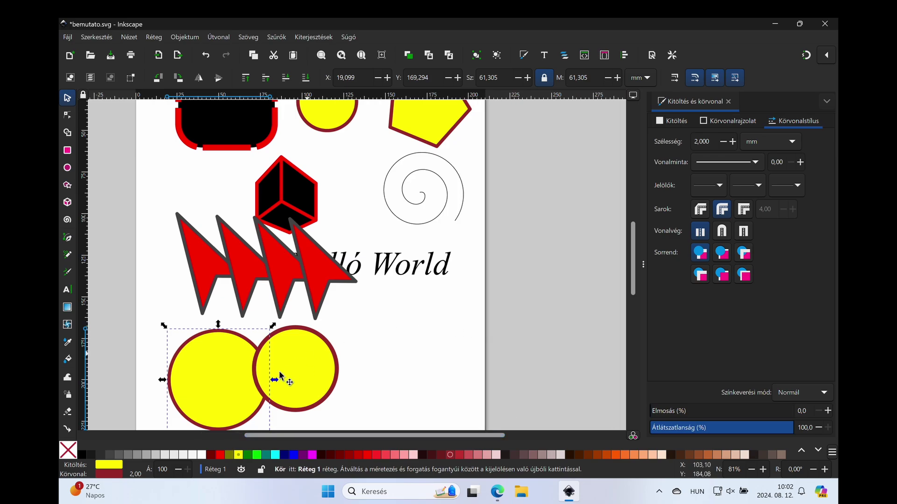
{"action": "left_click", "coordinate": [295, 377]}
{"action": "left_click_drag", "start_coordinate": [300, 377], "coordinate": [352, 371]}
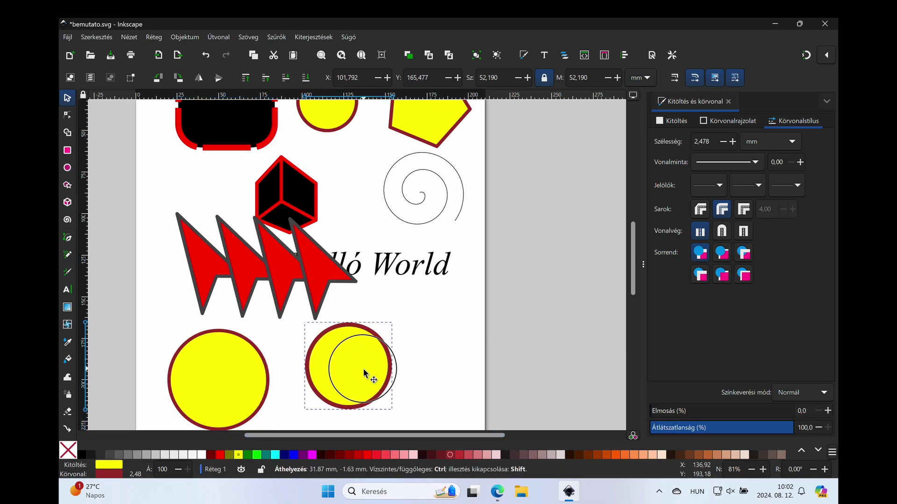
{"action": "left_click_drag", "start_coordinate": [329, 275], "coordinate": [439, 377]}
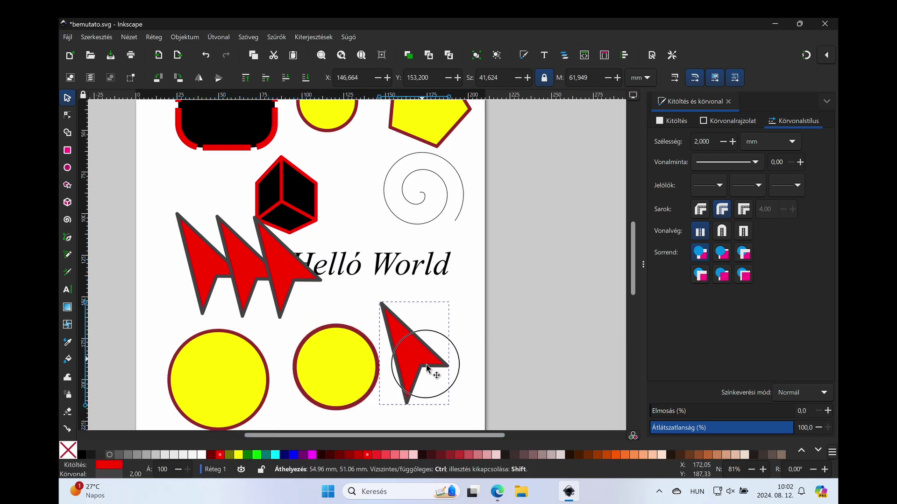
{"action": "left_click", "coordinate": [353, 354]}
With the Node tool, pull the lower-right red arrow's inner corner node up-left.
{"action": "left_click", "coordinate": [68, 169]}
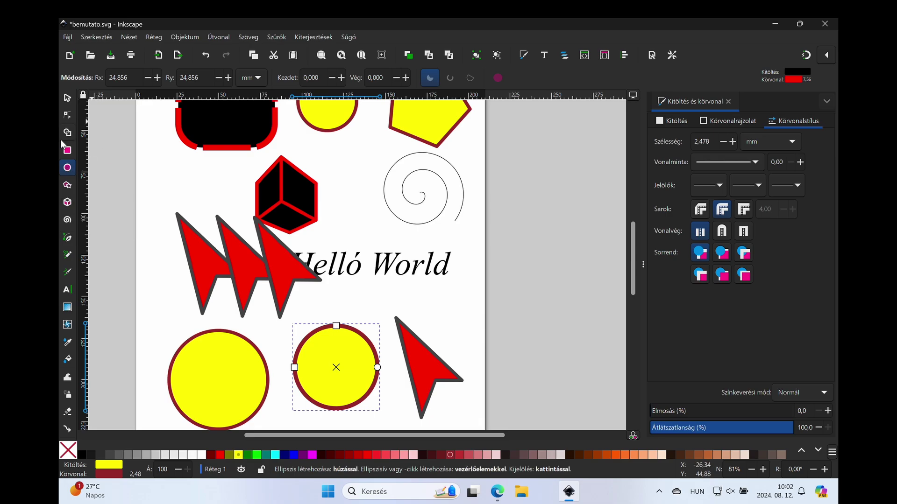
{"action": "left_click", "coordinate": [68, 99]}
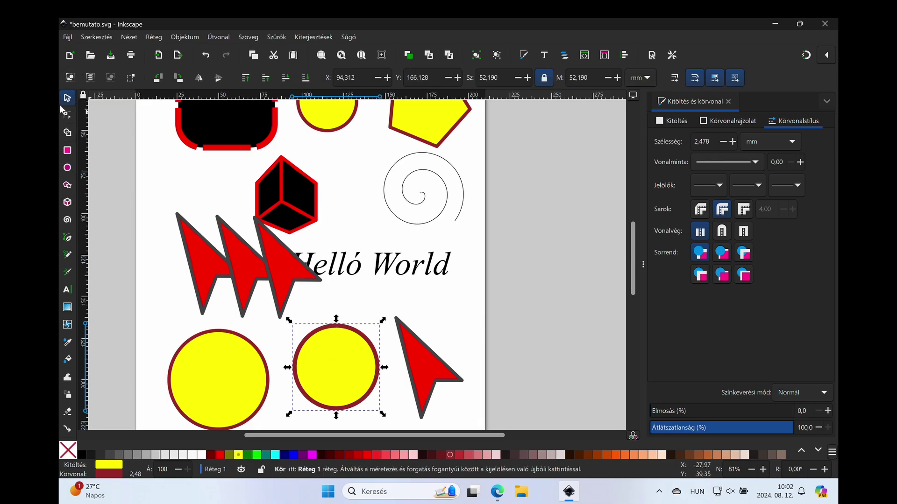
{"action": "left_click", "coordinate": [429, 371]}
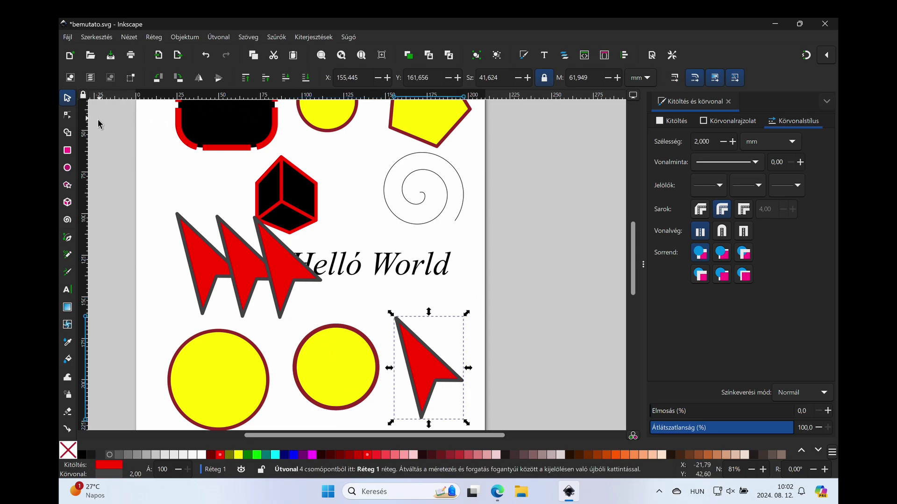
{"action": "left_click", "coordinate": [67, 239]}
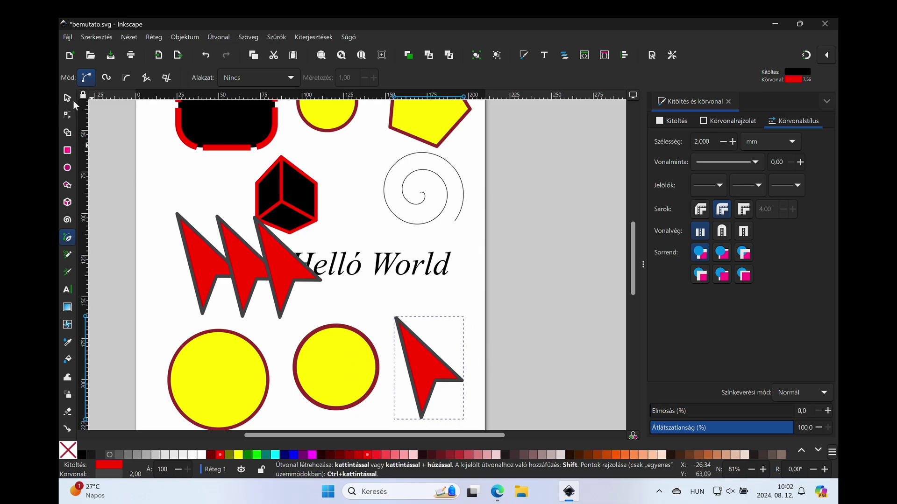
{"action": "left_click", "coordinate": [67, 115]}
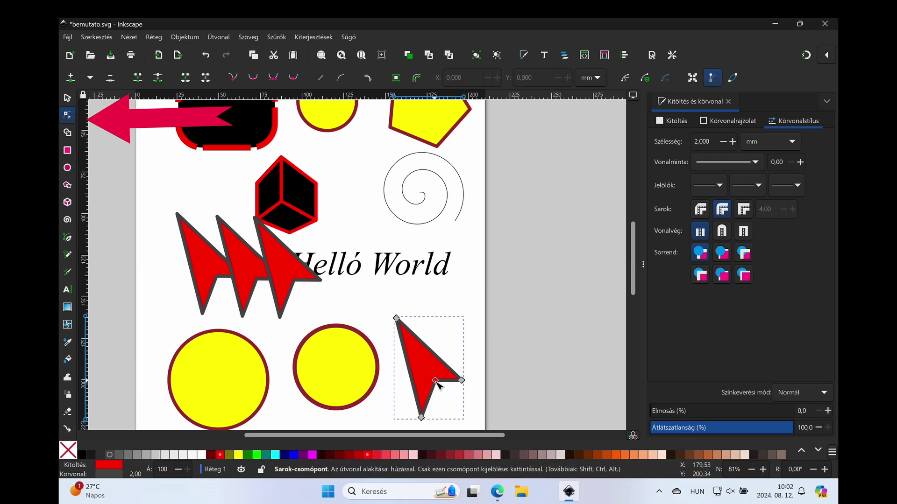
{"action": "left_click_drag", "start_coordinate": [435, 380], "coordinate": [424, 367]}
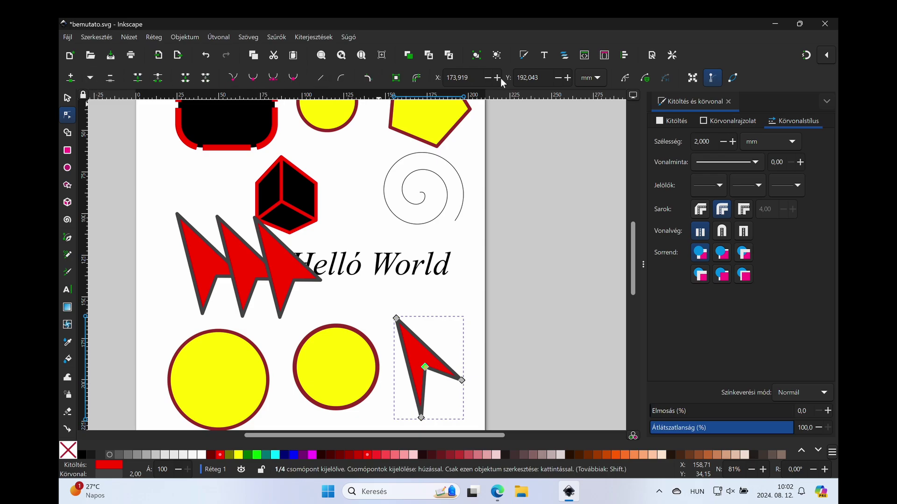
{"action": "left_click", "coordinate": [355, 329]}
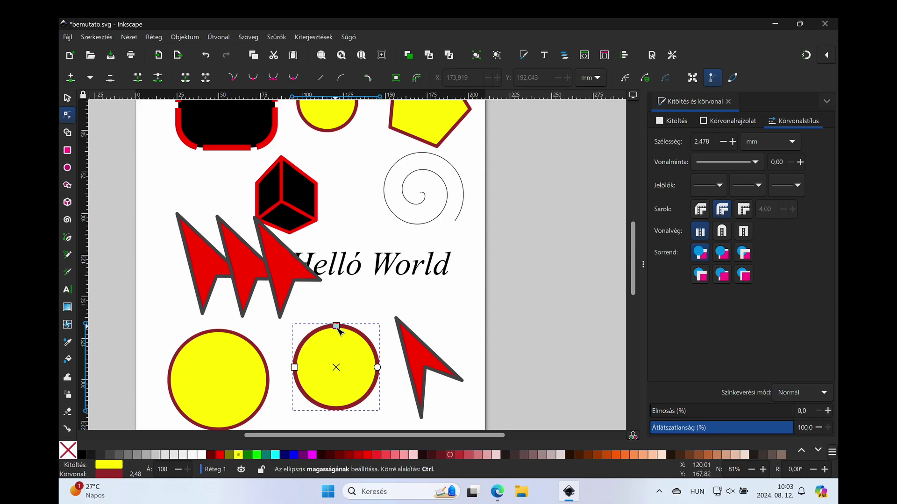
Cut a pie wedge out of the second yellow circle and convert it to a path.
{"action": "left_click_drag", "start_coordinate": [377, 367], "coordinate": [369, 343]}
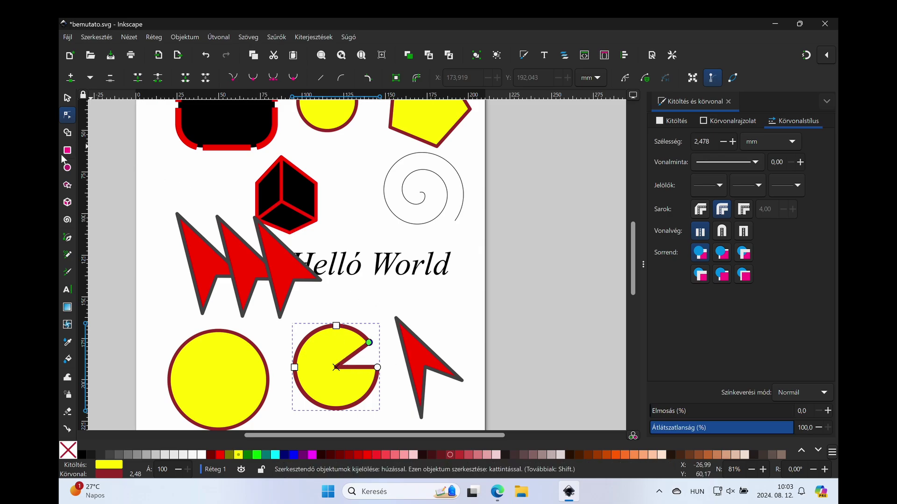
{"action": "key", "text": "s"}
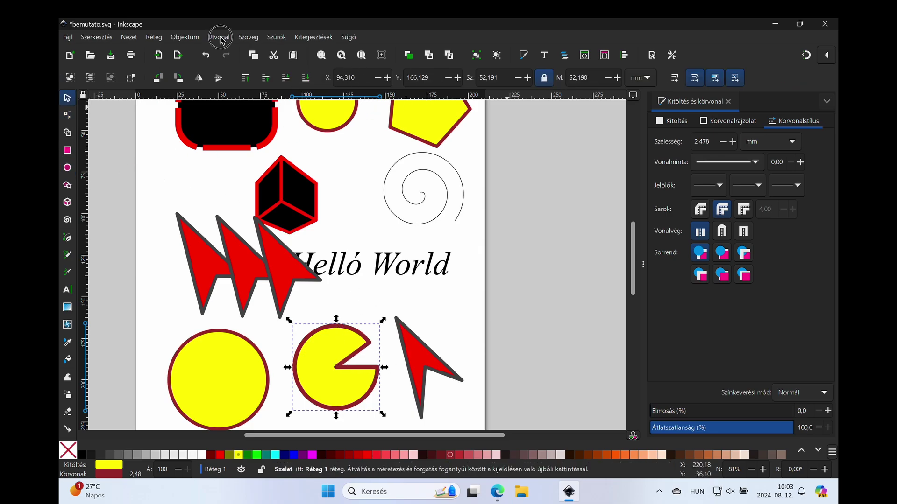
{"action": "left_click", "coordinate": [218, 37]}
{"action": "left_click", "coordinate": [270, 51]}
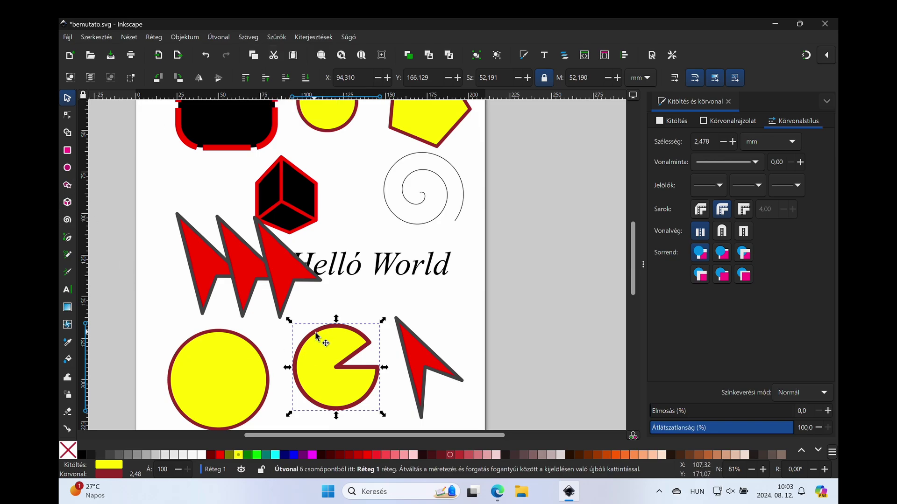
Move the pie's centre node up-left and the red arrow's notch node down-right.
{"action": "left_click", "coordinate": [68, 168]}
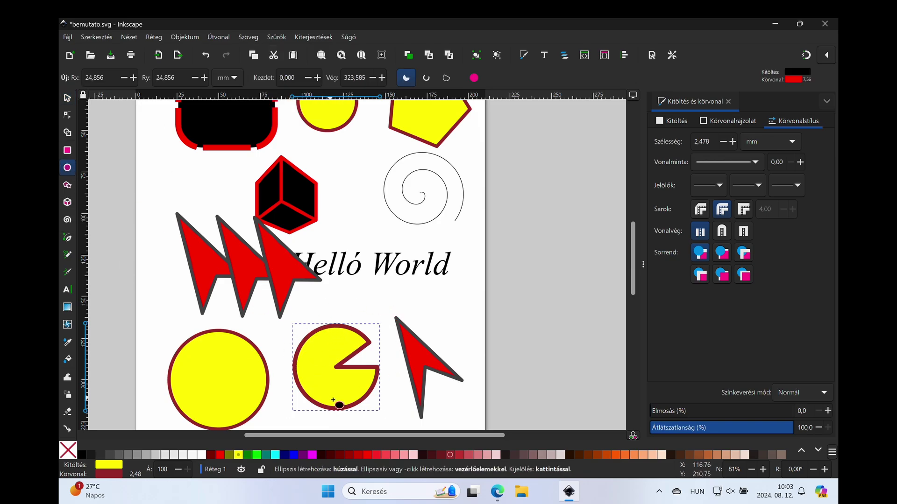
{"action": "left_click", "coordinate": [67, 115]}
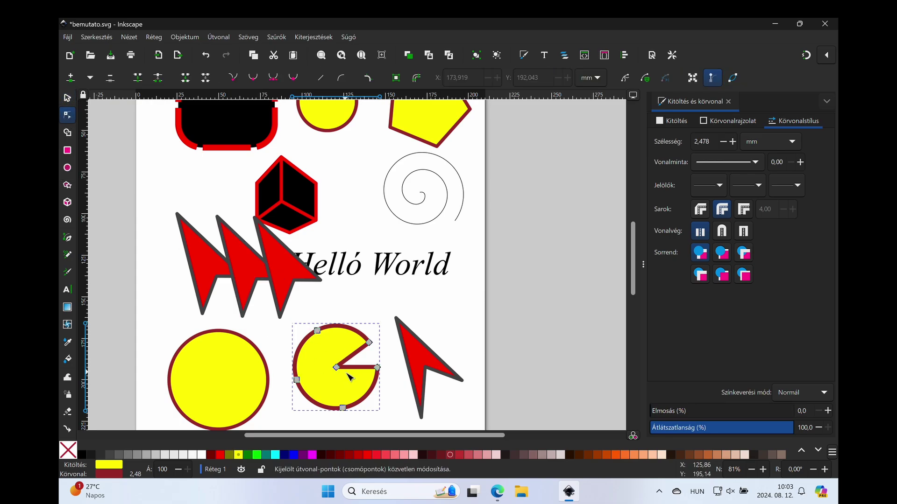
{"action": "mouse_move", "coordinate": [336, 368]}
{"action": "left_mouse_down"}
{"action": "mouse_move", "coordinate": [324, 351]}
{"action": "mouse_move", "coordinate": [343, 363]}
{"action": "left_mouse_up"}
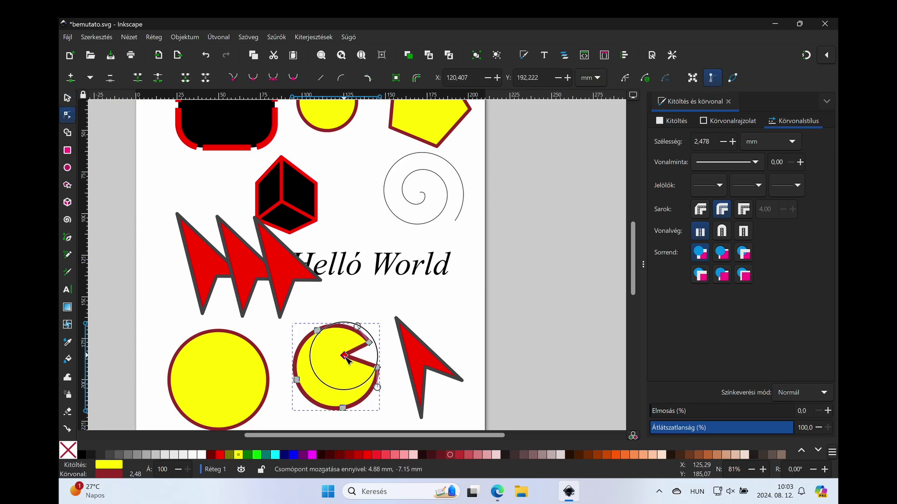
{"action": "left_click", "coordinate": [416, 372]}
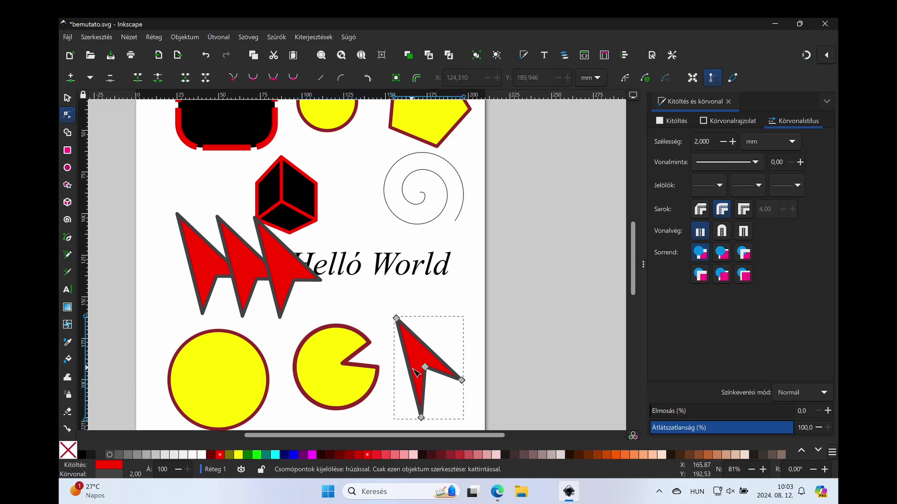
{"action": "left_click_drag", "start_coordinate": [425, 368], "coordinate": [431, 378]}
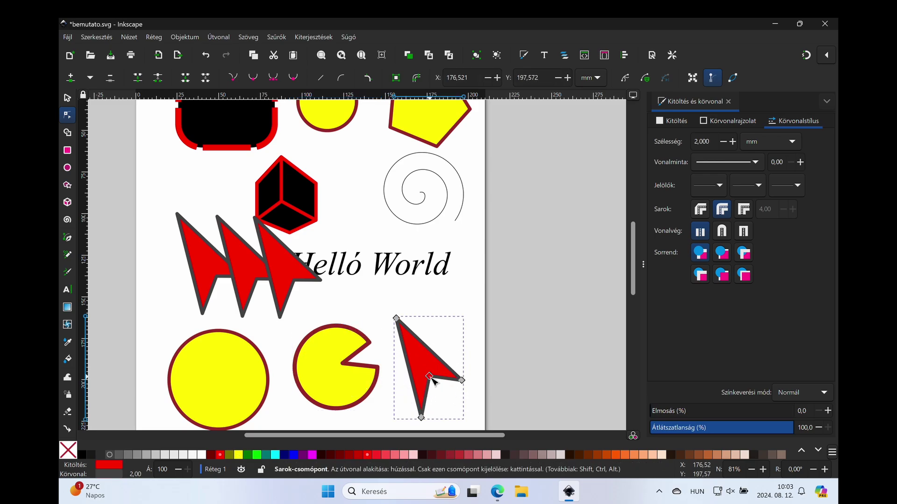
Make the pie's centre node smooth and curve its notch into a pac-man mouth.
{"action": "left_click", "coordinate": [344, 365]}
{"action": "left_click", "coordinate": [343, 364]}
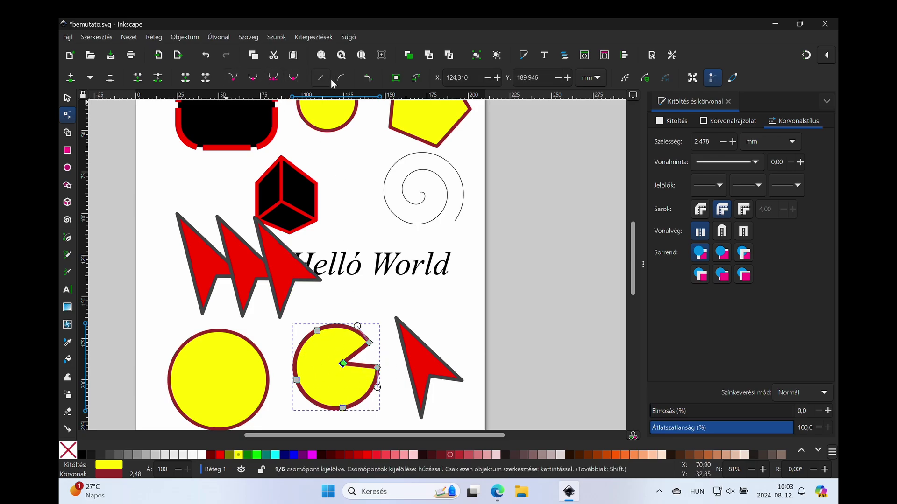
{"action": "left_click", "coordinate": [253, 80]}
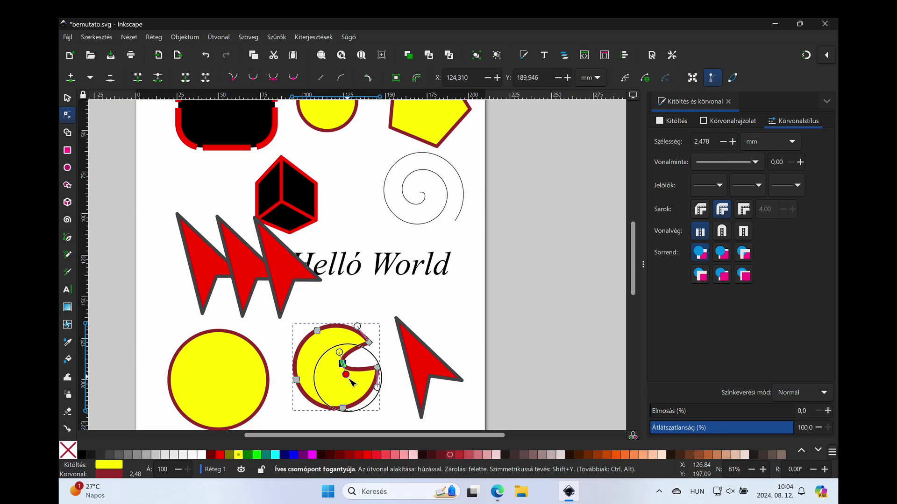
{"action": "left_click_drag", "start_coordinate": [339, 353], "coordinate": [336, 339]}
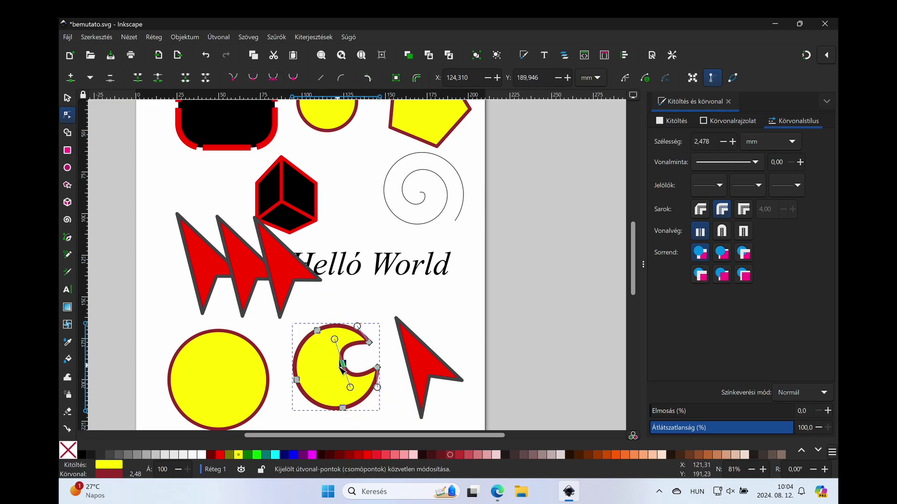
{"action": "left_click_drag", "start_coordinate": [342, 364], "coordinate": [330, 371]}
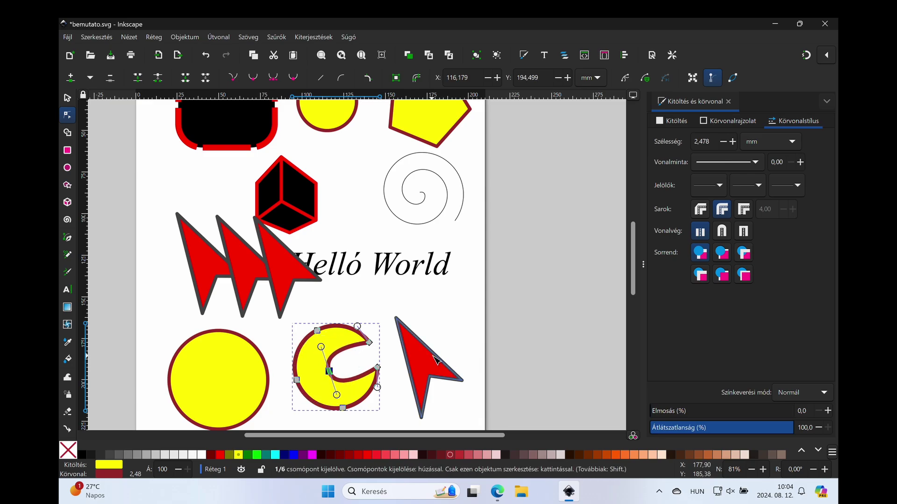
Curve the red arrow's upper-right edge and add a cusp node to bend it inward.
{"action": "left_click", "coordinate": [453, 372]}
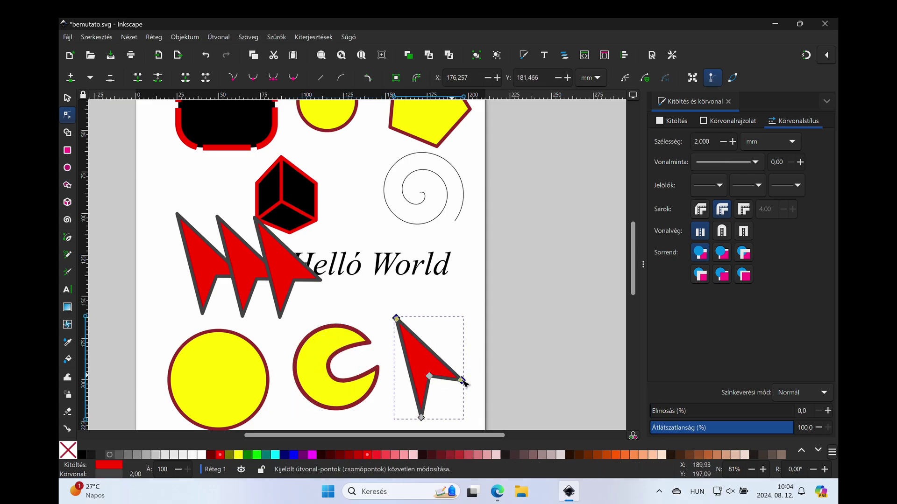
{"action": "left_click", "coordinate": [344, 78]}
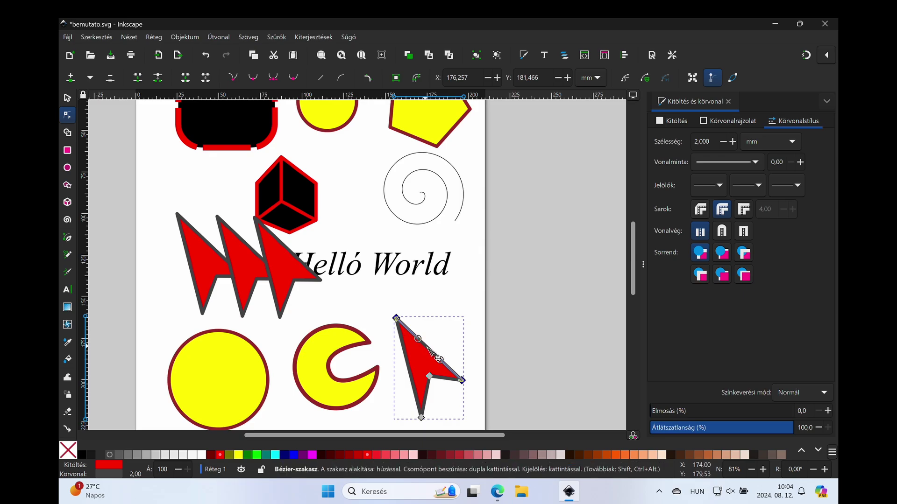
{"action": "left_click_drag", "start_coordinate": [438, 359], "coordinate": [420, 322]}
{"action": "double_click", "coordinate": [439, 341]}
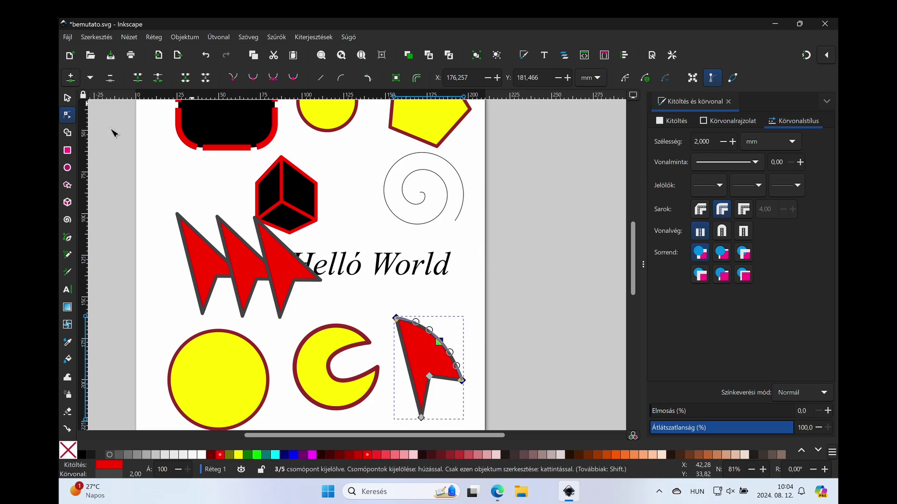
{"action": "left_click", "coordinate": [440, 342]}
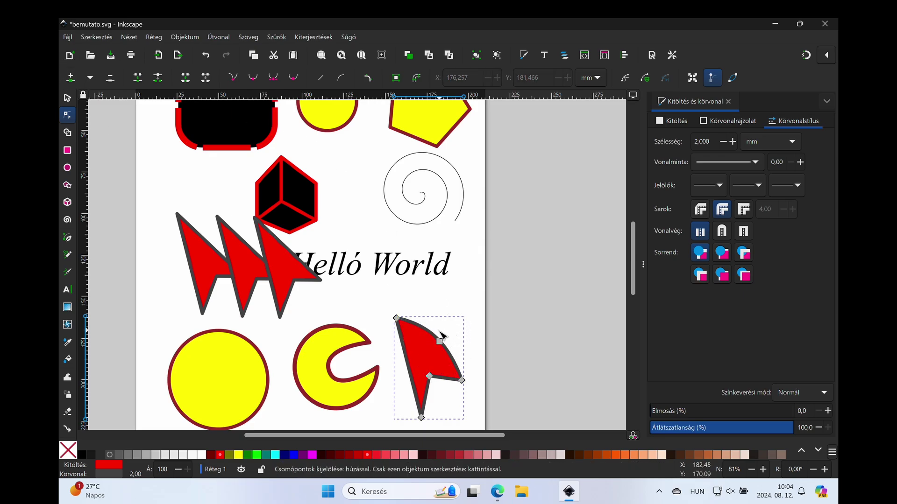
{"action": "left_click", "coordinate": [232, 78]}
{"action": "mouse_move", "coordinate": [429, 330]}
{"action": "left_mouse_down"}
{"action": "mouse_move", "coordinate": [407, 370]}
{"action": "mouse_move", "coordinate": [441, 369]}
{"action": "left_mouse_up"}
{"action": "left_click", "coordinate": [448, 302]}
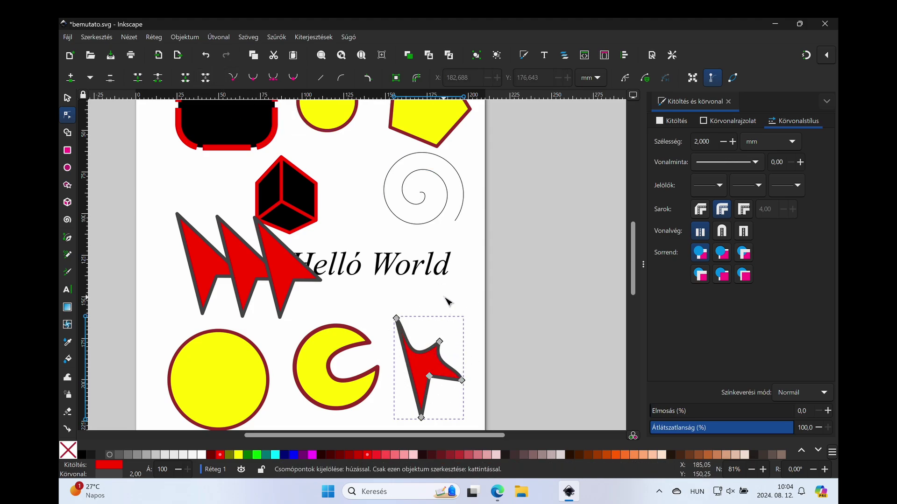
{"action": "left_click", "coordinate": [67, 97]}
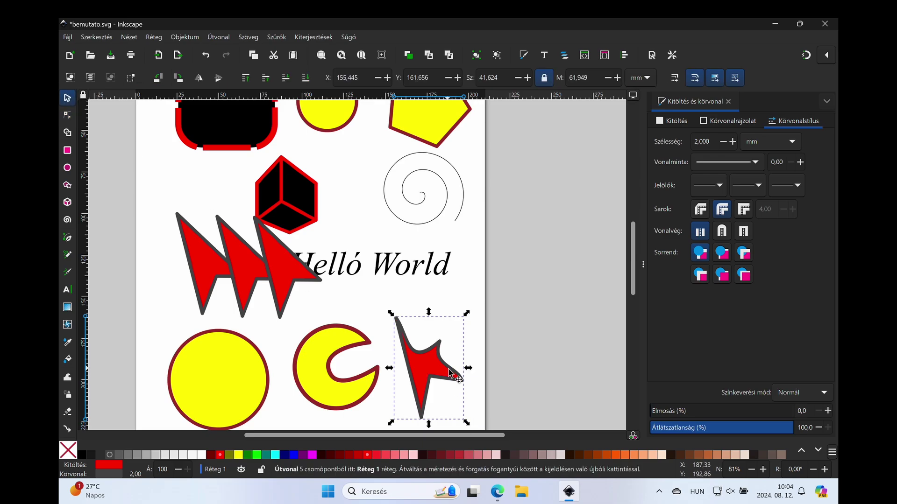
Insert '&' so the text reads 'Helló & World' and stretch it to about 97.6 × 11.6 mm.
{"action": "left_click", "coordinate": [483, 335]}
{"action": "scroll", "coordinate": [385, 318], "scroll_direction": "left", "scroll_amount": 2}
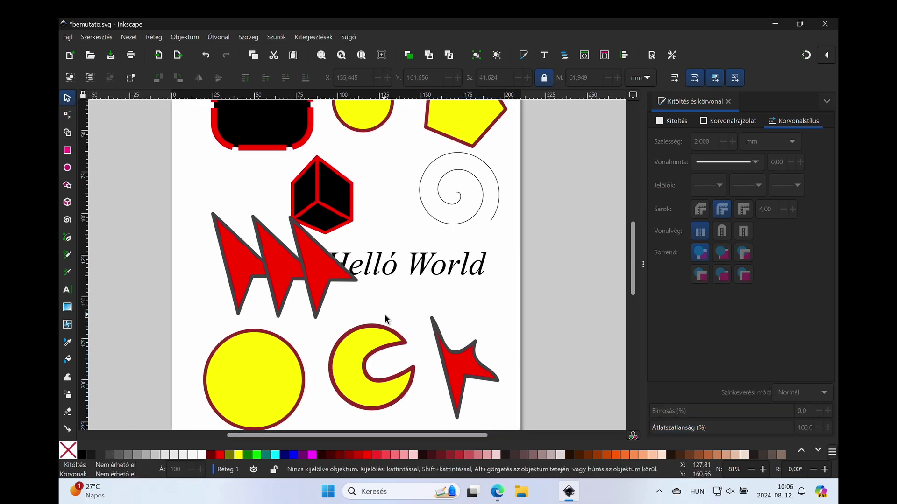
{"action": "left_click", "coordinate": [392, 275]}
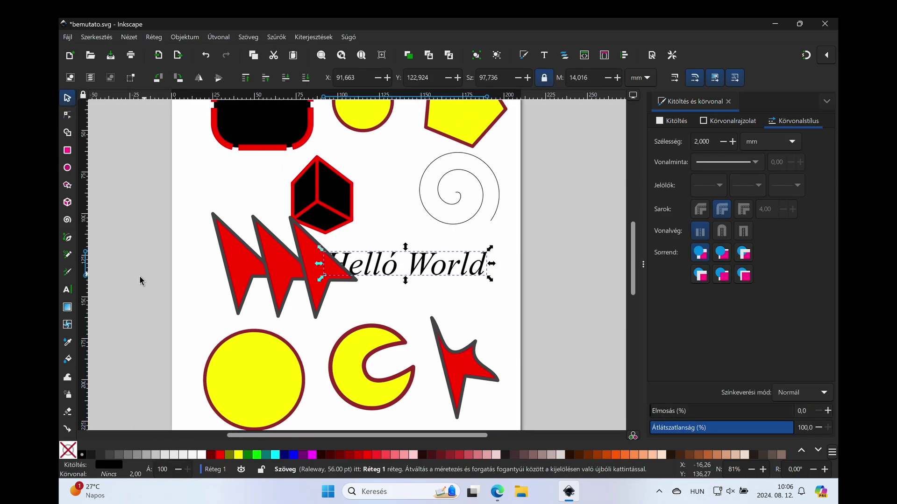
{"action": "left_click", "coordinate": [67, 289]}
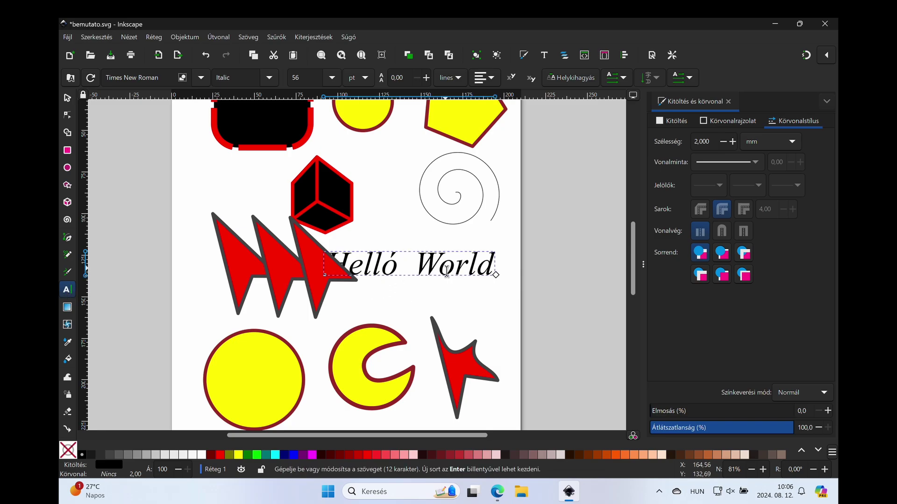
{"action": "type", "text": "&"}
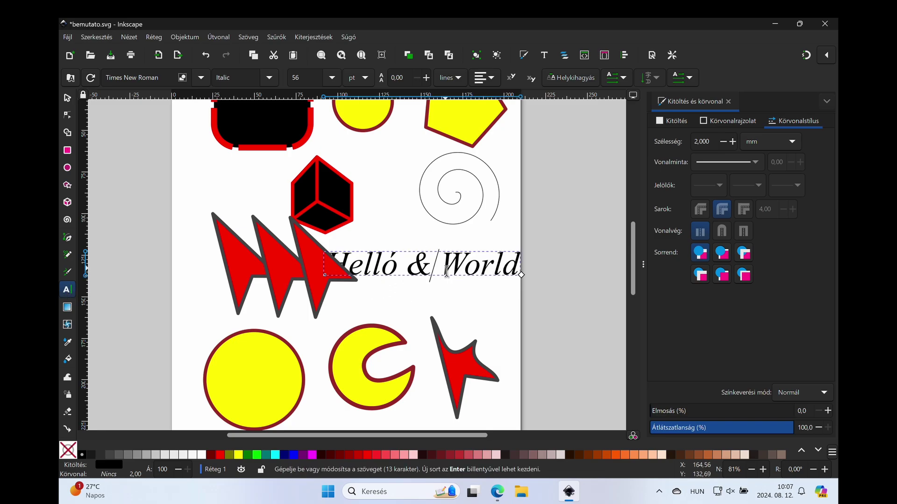
{"action": "left_click", "coordinate": [67, 97]}
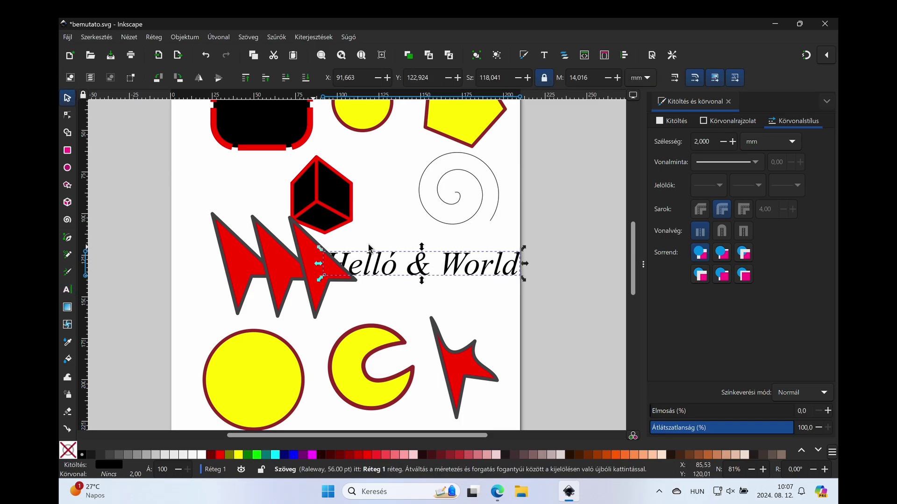
{"action": "mouse_move", "coordinate": [523, 279]}
{"action": "left_mouse_down"}
{"action": "mouse_move", "coordinate": [551, 303]}
{"action": "mouse_move", "coordinate": [483, 273]}
{"action": "left_mouse_up"}
Undo the accidental rotation, convert the text to a path and resize it slightly.
{"action": "left_click", "coordinate": [449, 270]}
{"action": "key", "text": "ctrl+z"}
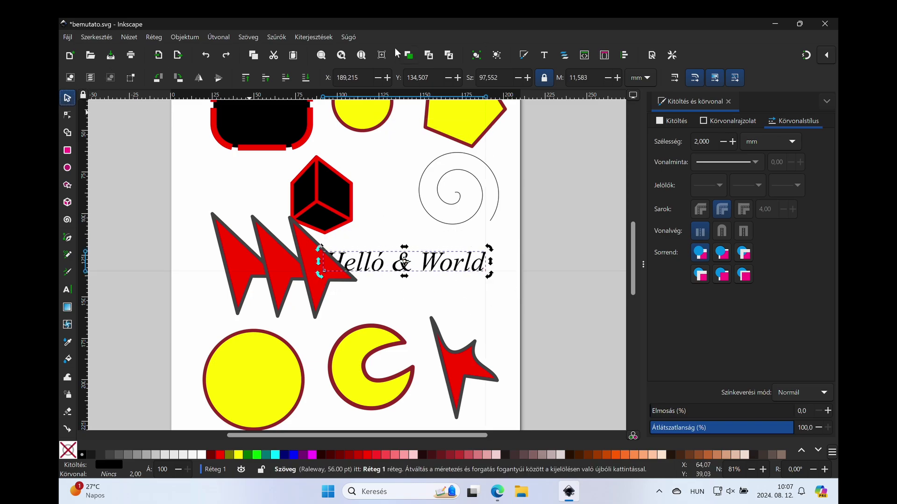
{"action": "left_click", "coordinate": [220, 37]}
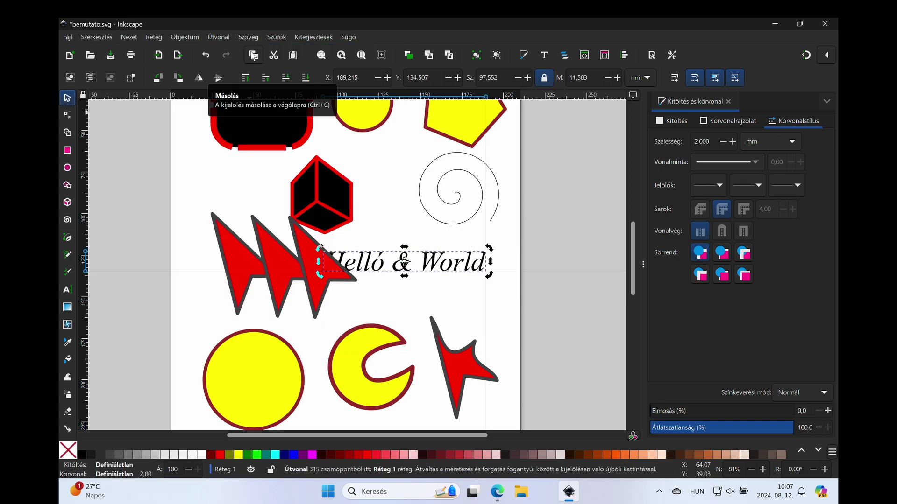
{"action": "left_click", "coordinate": [434, 275]}
{"action": "left_click_drag", "start_coordinate": [489, 275], "coordinate": [494, 293]}
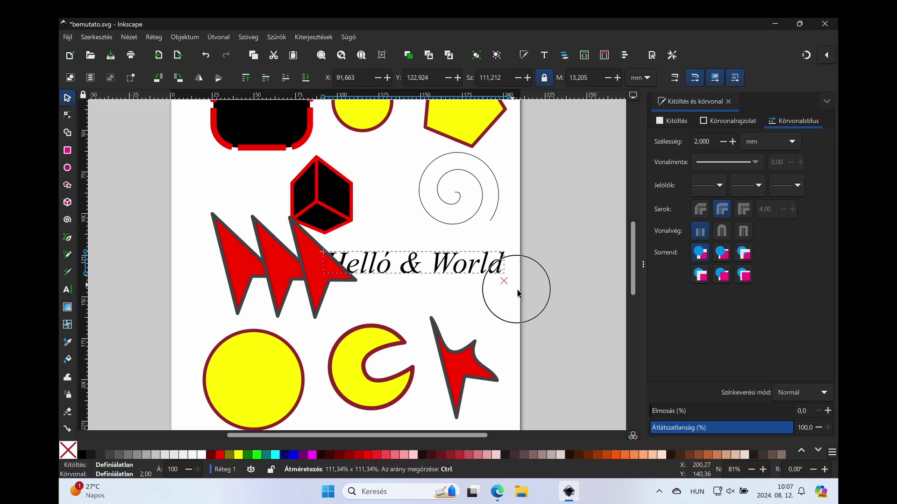
Pull a node of the 'ó' outline down and to the left, then zoom to fit the page.
{"action": "key", "text": "t"}
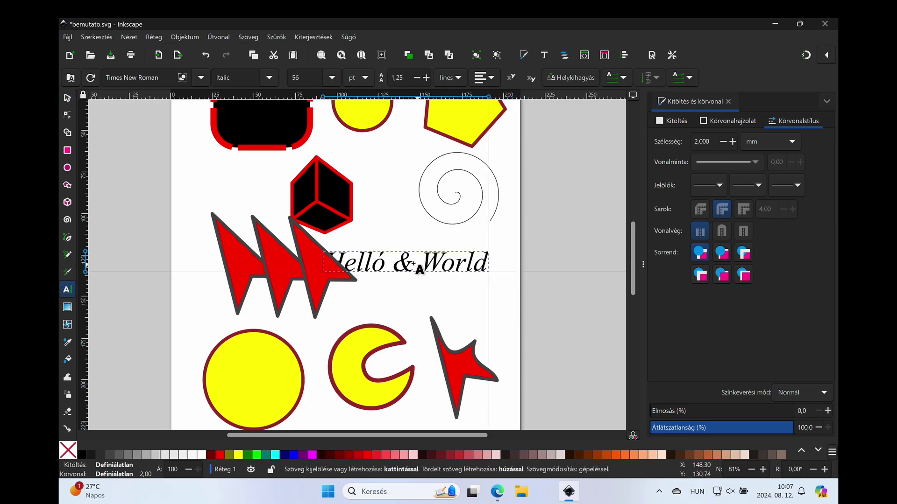
{"action": "left_click", "coordinate": [411, 265]}
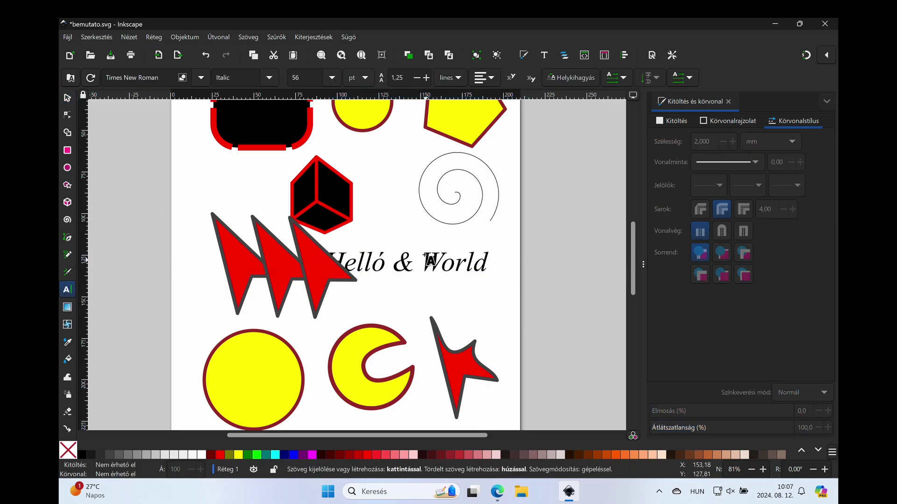
{"action": "scroll", "coordinate": [432, 280], "scroll_direction": "up", "scroll_amount": 4}
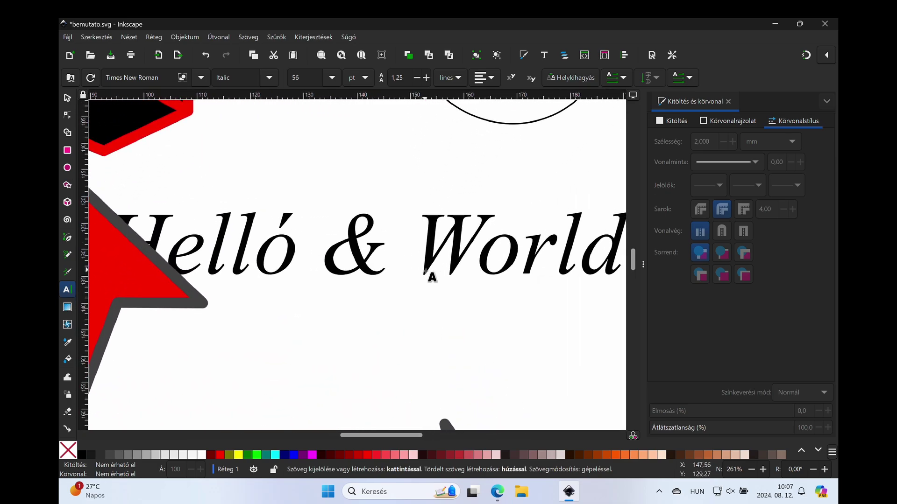
{"action": "scroll", "coordinate": [432, 277], "scroll_direction": "up", "scroll_amount": 1}
{"action": "left_click", "coordinate": [67, 115]}
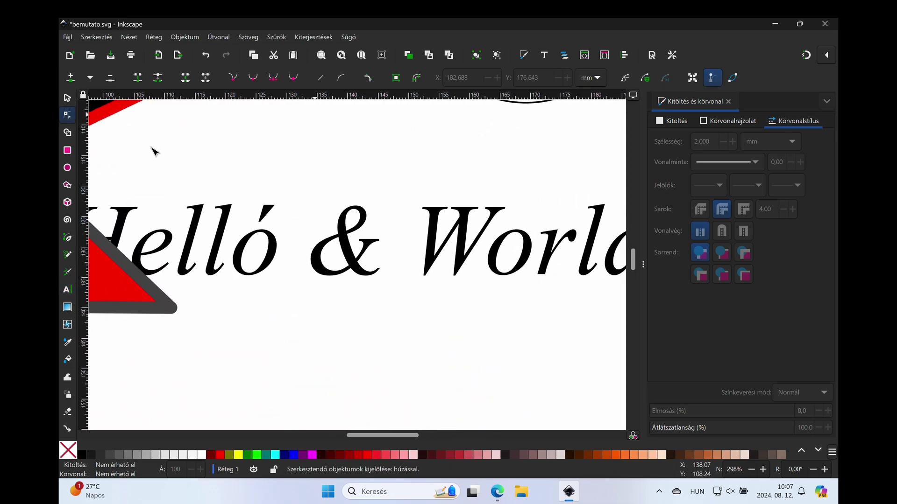
{"action": "left_click", "coordinate": [498, 251]}
{"action": "left_click_drag", "start_coordinate": [516, 233], "coordinate": [507, 256]}
{"action": "left_click_drag", "start_coordinate": [260, 231], "coordinate": [254, 254]}
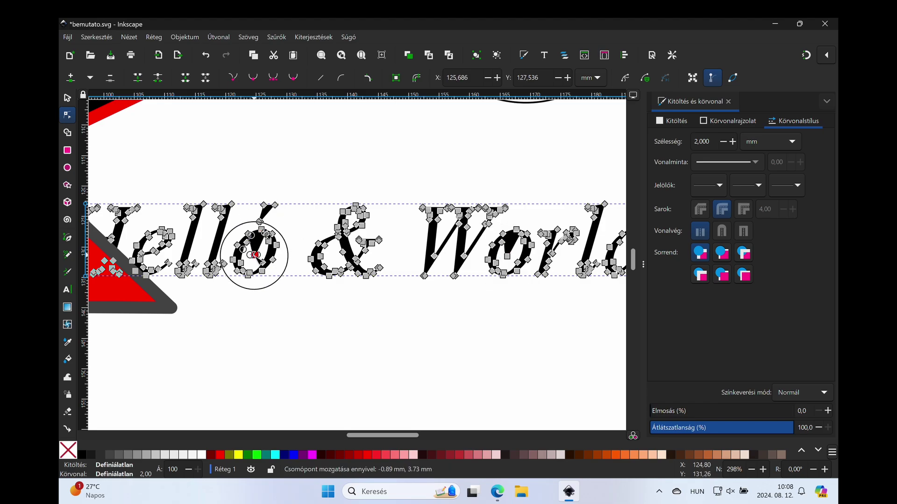
{"action": "left_click", "coordinate": [67, 98]}
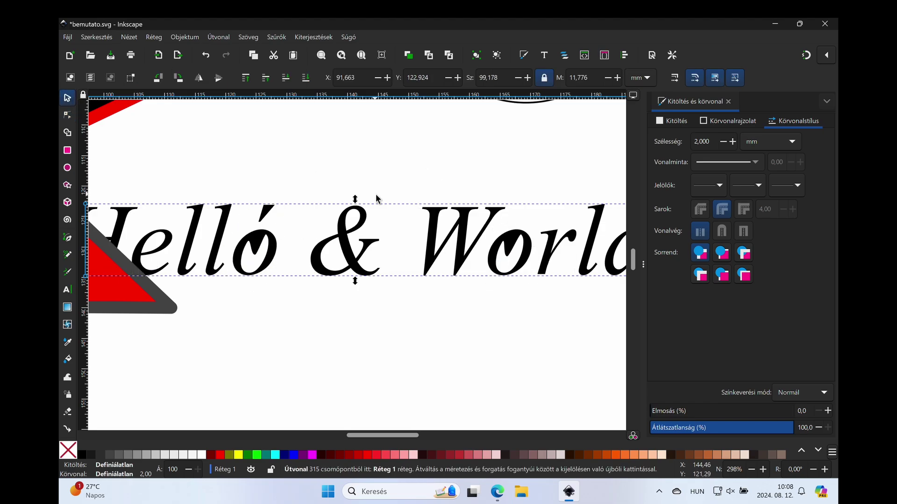
{"action": "scroll", "coordinate": [377, 198], "scroll_direction": "down", "scroll_amount": 2}
{"action": "key", "text": "5"}
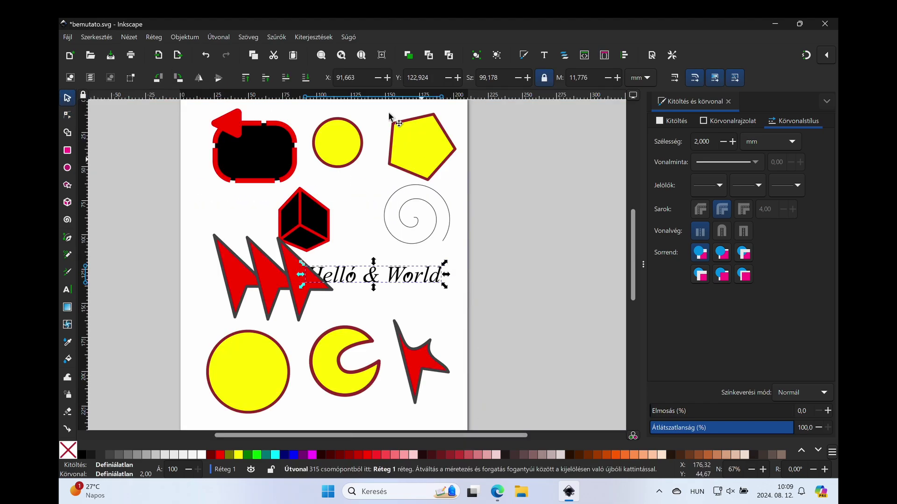
Group the black rounded rectangle, small yellow circle and yellow pentagon.
{"action": "left_click", "coordinate": [252, 164]}
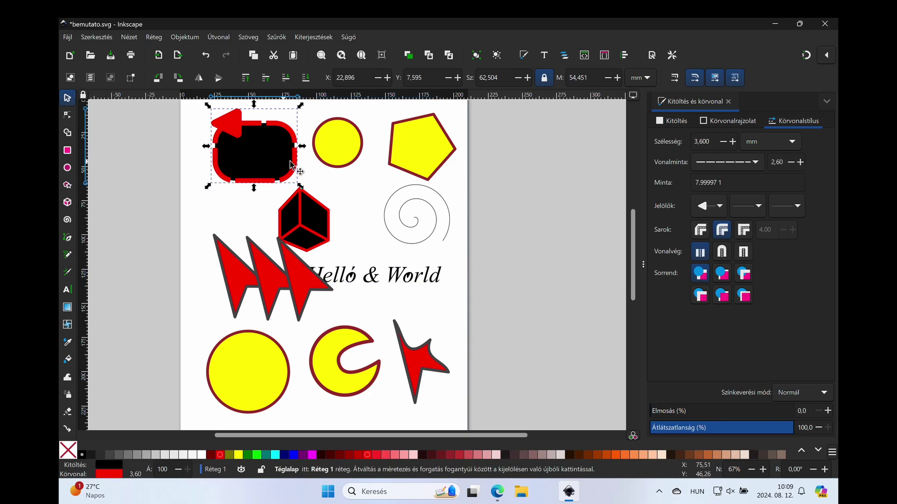
{"action": "left_click", "coordinate": [340, 151]}
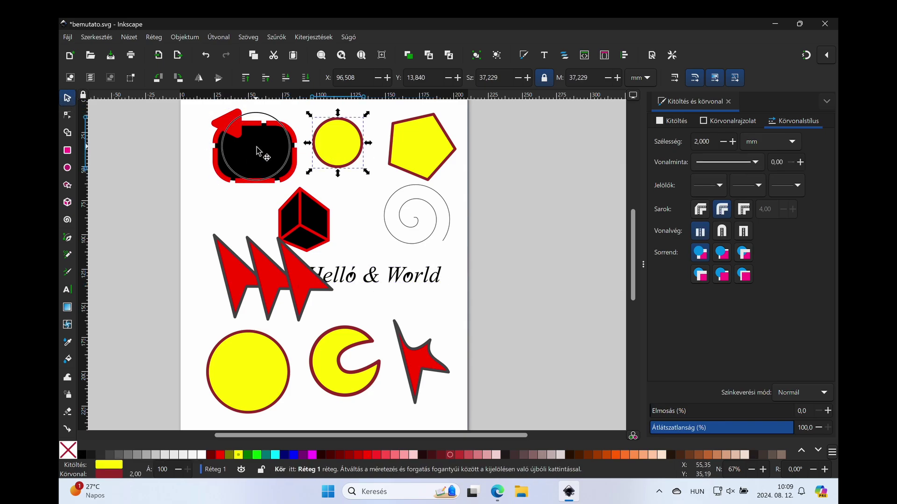
{"action": "left_click", "coordinate": [260, 150]}
{"action": "left_click", "coordinate": [336, 146], "text": "shift"}
{"action": "left_click", "coordinate": [430, 151], "text": "shift"}
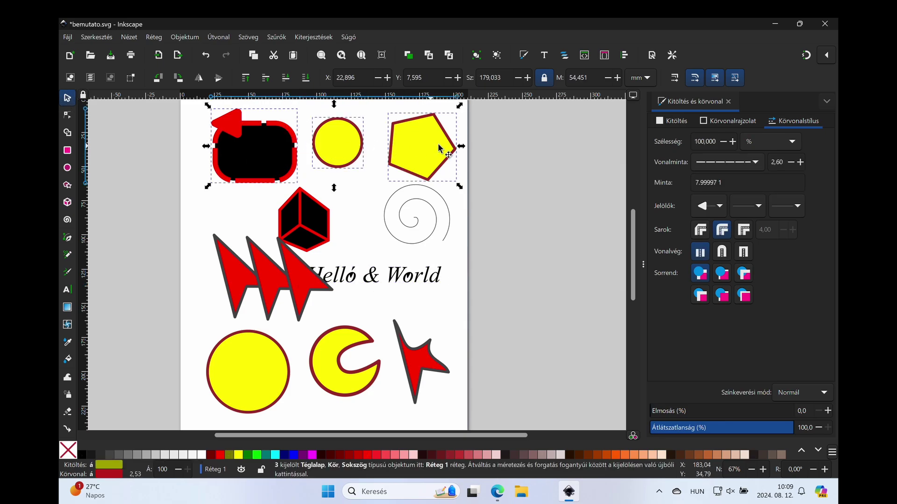
{"action": "left_click_drag", "start_coordinate": [409, 167], "coordinate": [404, 168]}
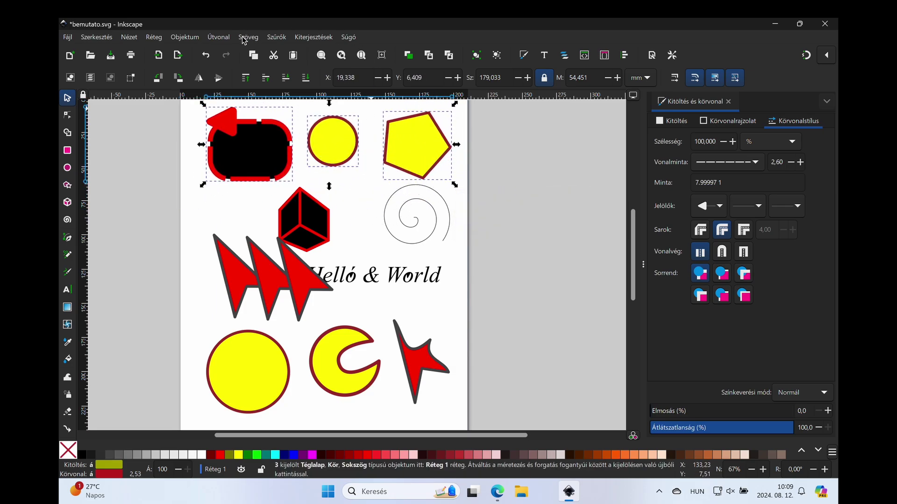
{"action": "left_click", "coordinate": [478, 59]}
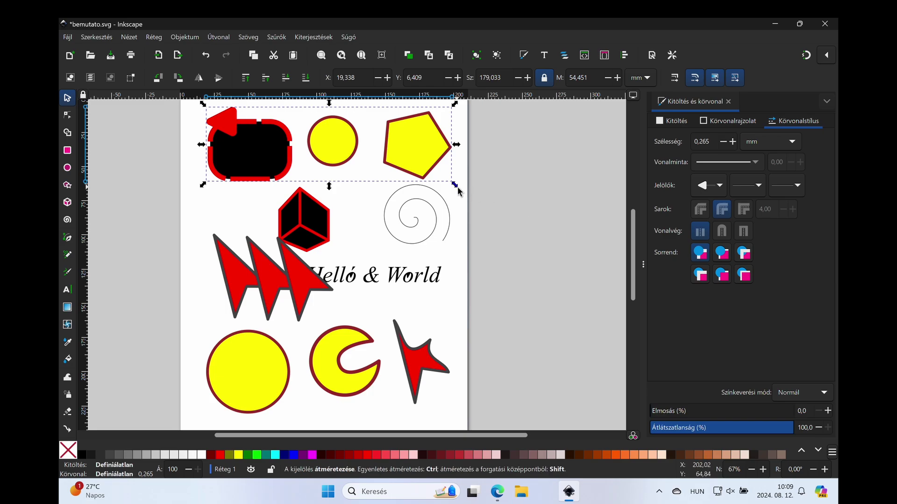
Scale the group to about 80%, move it right along the top, and ungroup it.
{"action": "left_click_drag", "start_coordinate": [455, 185], "coordinate": [408, 169]}
{"action": "left_click_drag", "start_coordinate": [220, 161], "coordinate": [214, 158]}
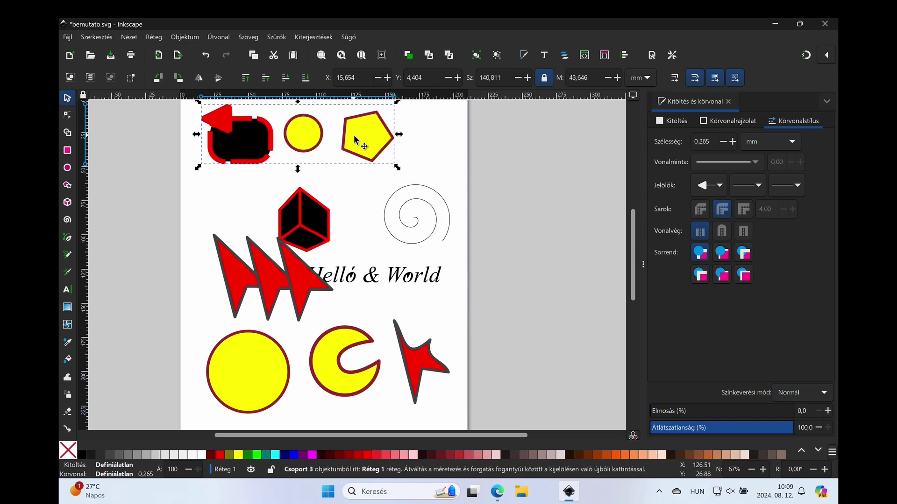
{"action": "left_click_drag", "start_coordinate": [368, 151], "coordinate": [402, 159]}
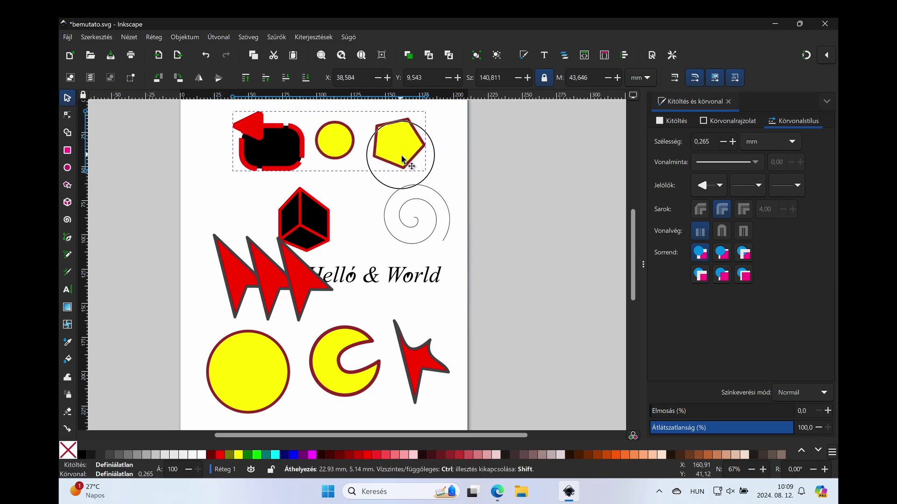
{"action": "left_click", "coordinate": [496, 54]}
{"action": "left_click", "coordinate": [450, 156]}
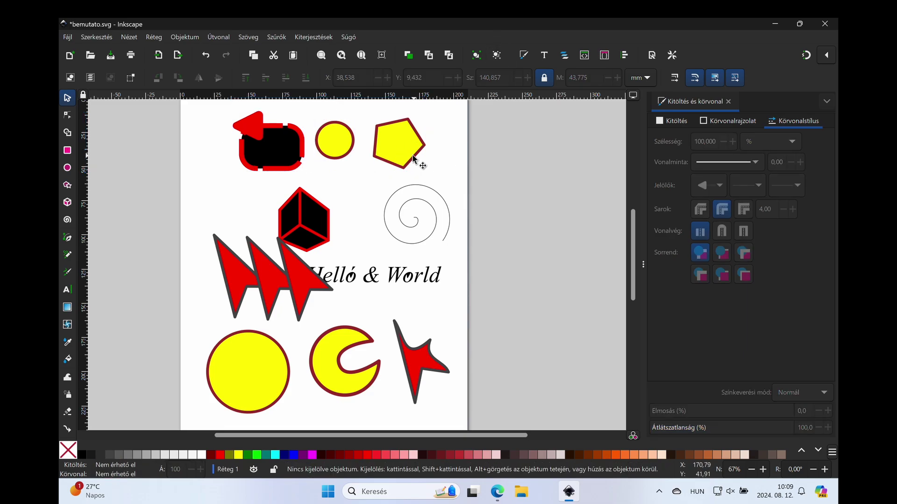
Shrink the yellow pentagon to about 25 mm wide.
{"action": "left_click", "coordinate": [413, 159]}
{"action": "left_click", "coordinate": [354, 154], "text": "shift"}
{"action": "left_click", "coordinate": [252, 155], "text": "shift"}
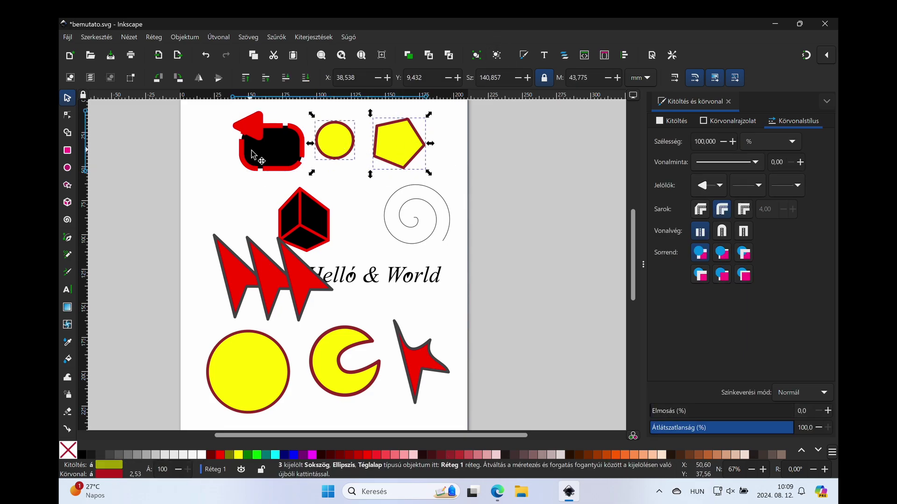
{"action": "left_click_drag", "start_coordinate": [429, 172], "coordinate": [433, 173]}
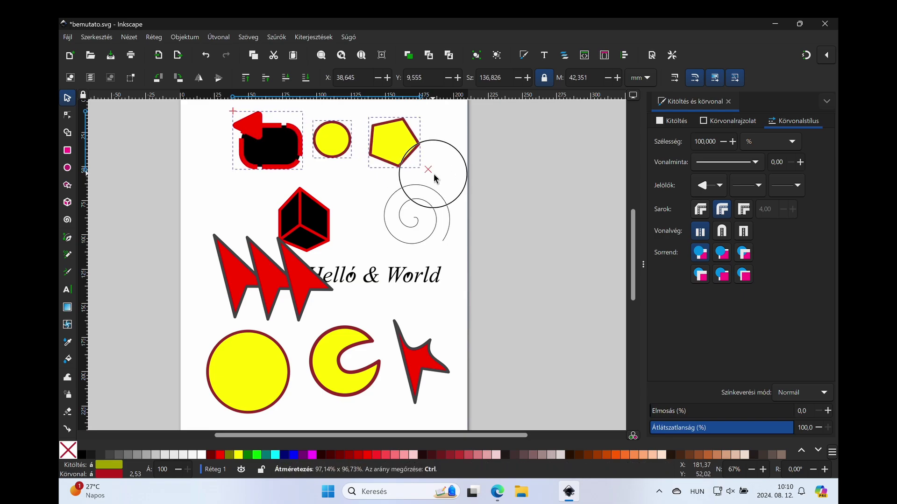
{"action": "left_click", "coordinate": [397, 148]}
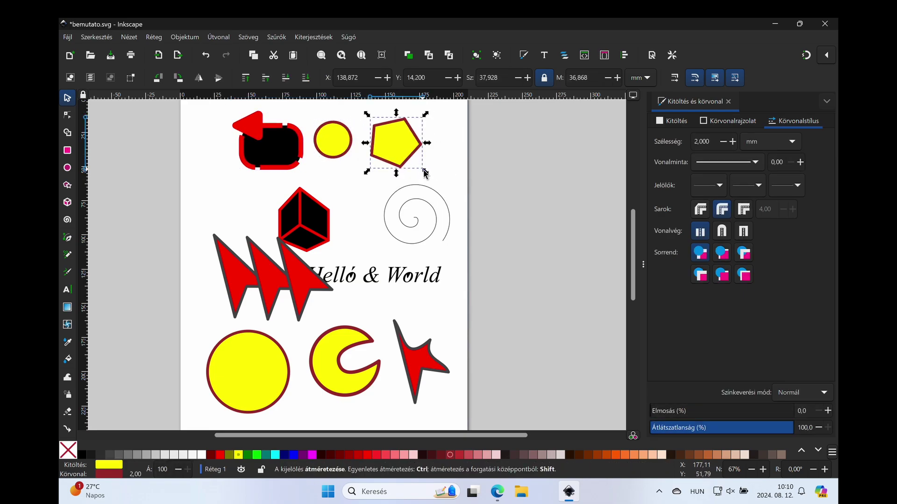
{"action": "left_click_drag", "start_coordinate": [425, 172], "coordinate": [408, 156]}
{"action": "left_click", "coordinate": [439, 158]}
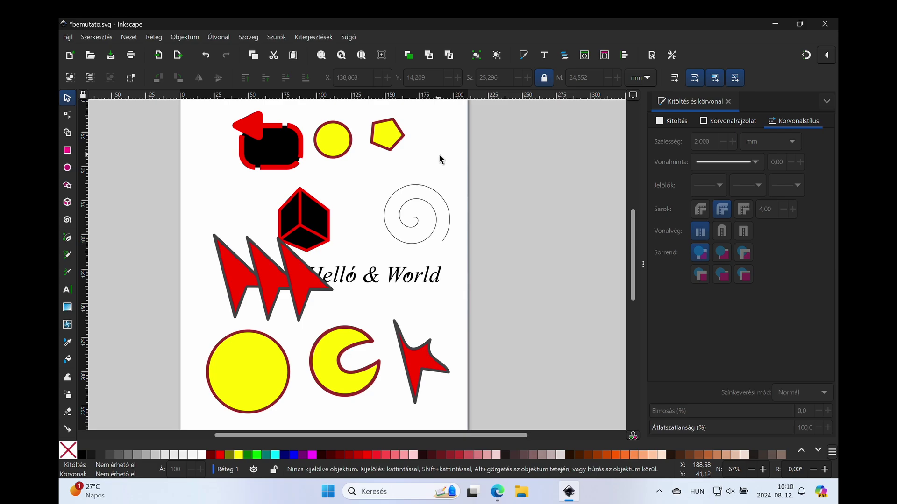
Slide the rectangle and circle right so the three shapes overlap in a row.
{"action": "scroll", "coordinate": [438, 155], "scroll_direction": "right", "scroll_amount": 1}
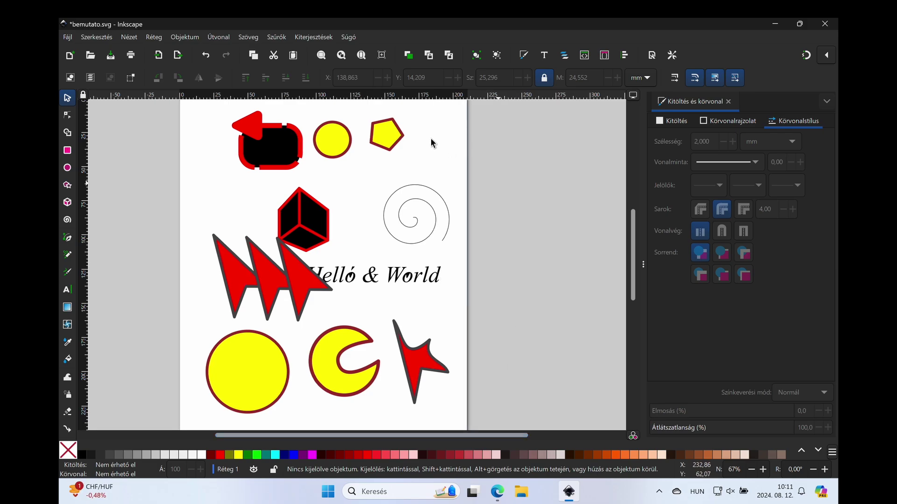
{"action": "left_click_drag", "start_coordinate": [272, 156], "coordinate": [327, 148]}
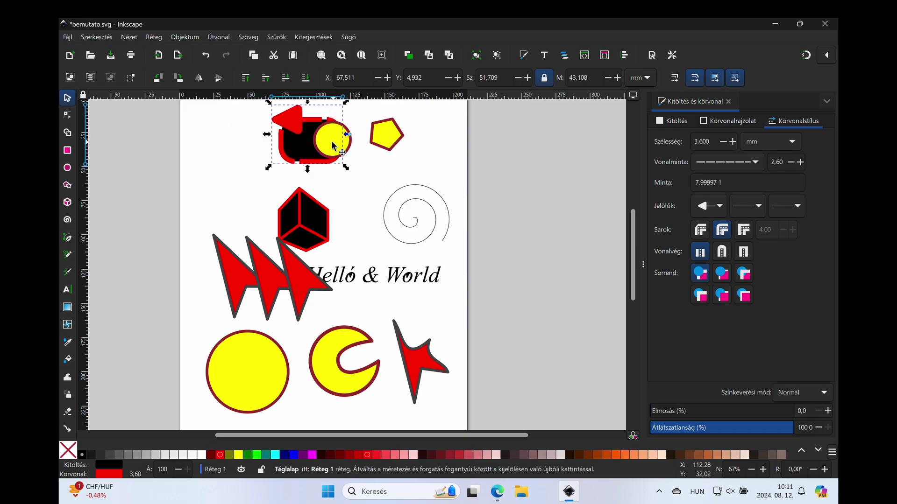
{"action": "mouse_move", "coordinate": [333, 145]}
{"action": "left_mouse_down"}
{"action": "mouse_move", "coordinate": [378, 147]}
{"action": "mouse_move", "coordinate": [327, 149]}
{"action": "mouse_move", "coordinate": [342, 154]}
{"action": "left_mouse_up"}
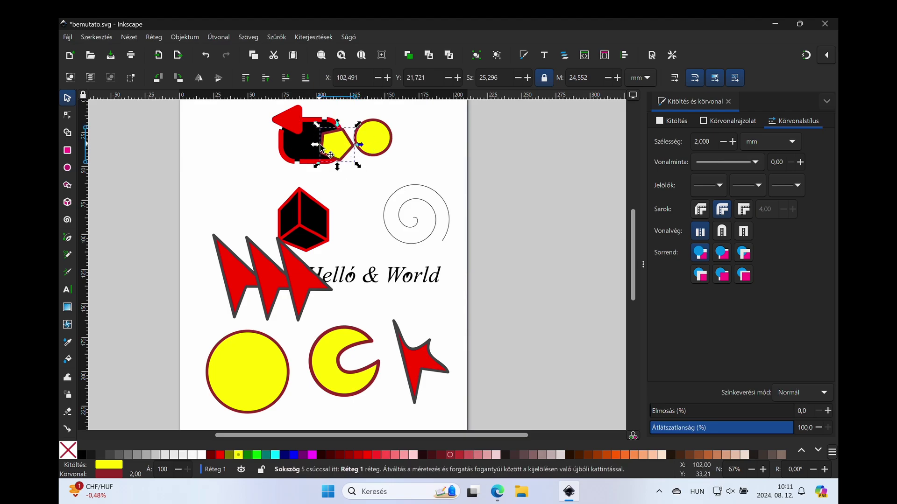
Open Objektum > Rétegek és objektumok… to show the Layers and Objects panel.
{"action": "left_click", "coordinate": [179, 39]}
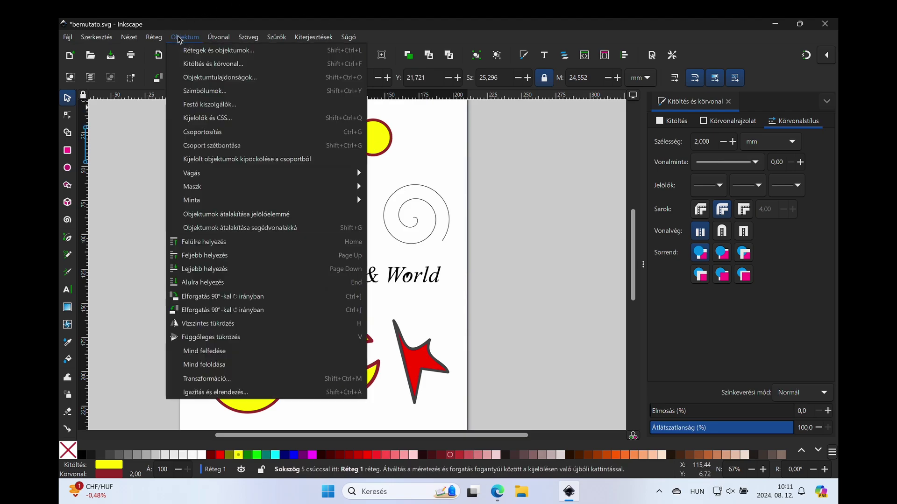
{"action": "left_click", "coordinate": [208, 52]}
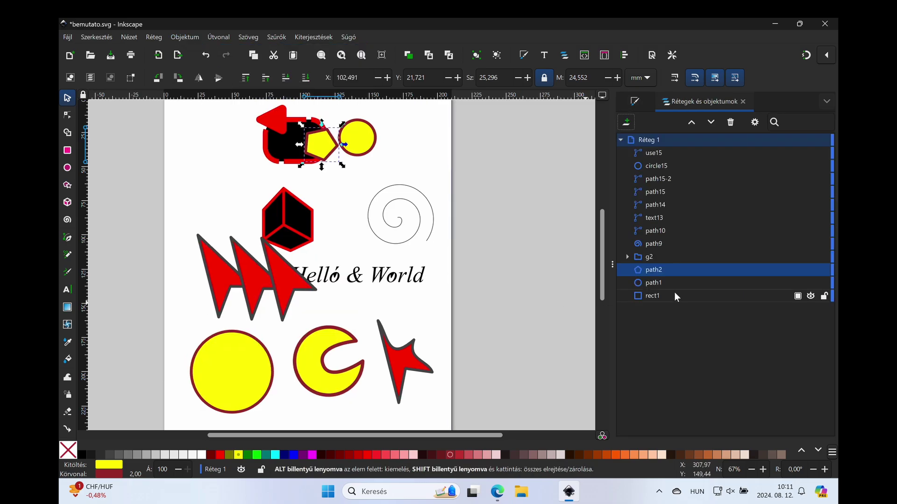
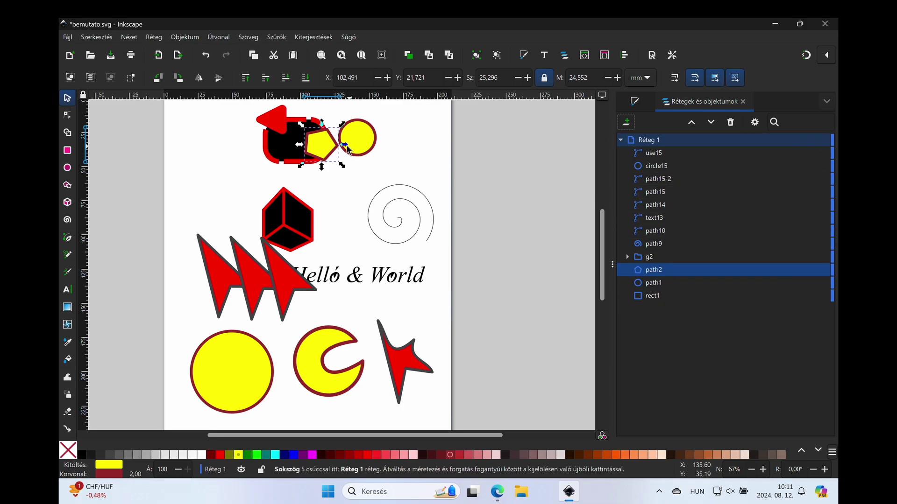
Inspect group g2's contents, then try moving pentagon path2 lower in the stacking order.
{"action": "left_click", "coordinate": [369, 141]}
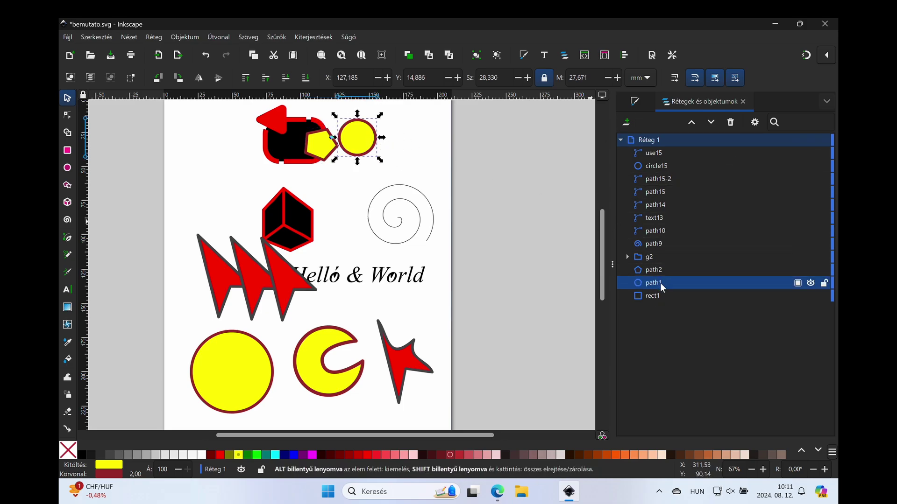
{"action": "left_click", "coordinate": [627, 257]}
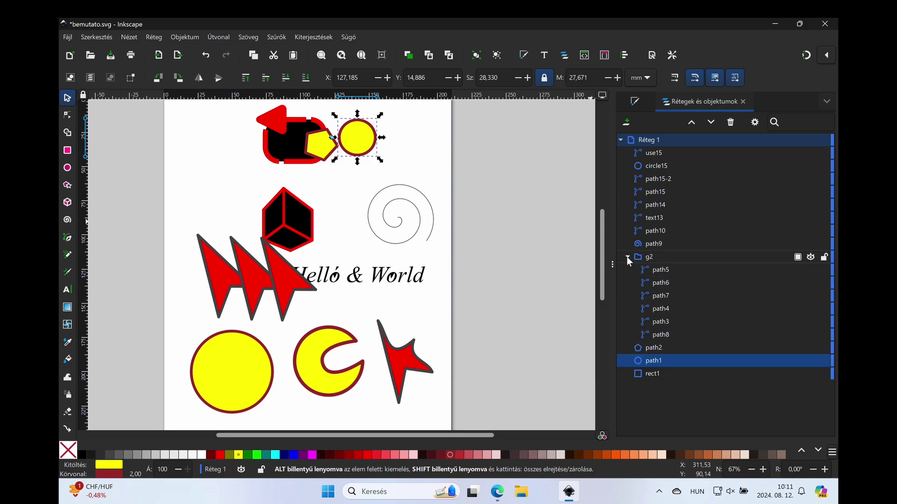
{"action": "left_click", "coordinate": [650, 257]}
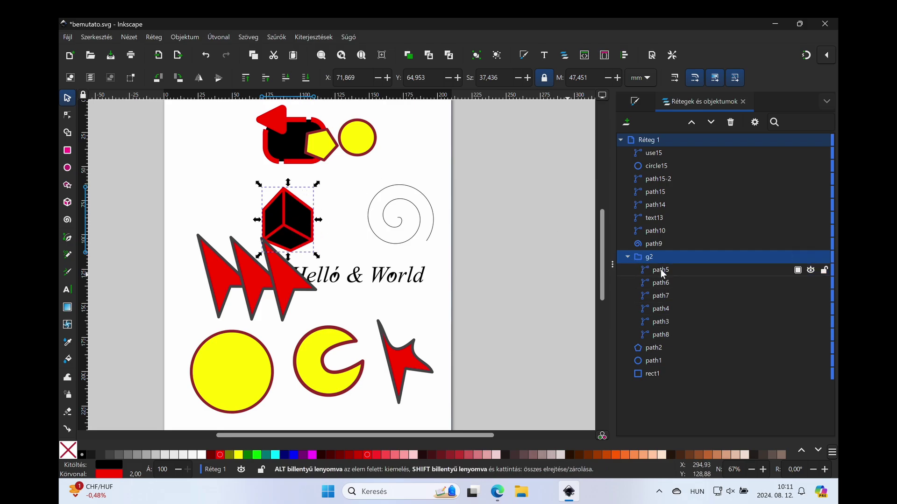
{"action": "left_click", "coordinate": [628, 257]}
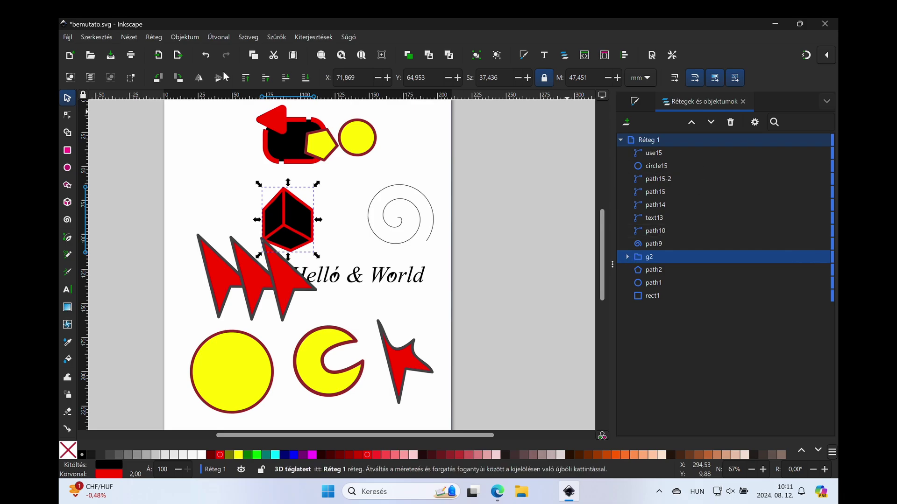
{"action": "left_click", "coordinate": [324, 149]}
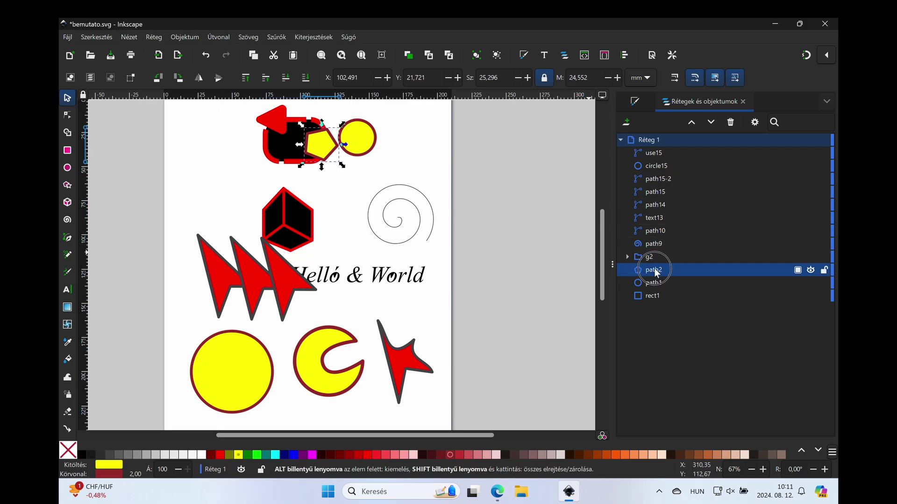
{"action": "mouse_move", "coordinate": [656, 272]}
{"action": "left_mouse_down"}
{"action": "mouse_move", "coordinate": [656, 292]}
{"action": "mouse_move", "coordinate": [657, 280]}
{"action": "mouse_move", "coordinate": [686, 288]}
{"action": "left_mouse_up"}
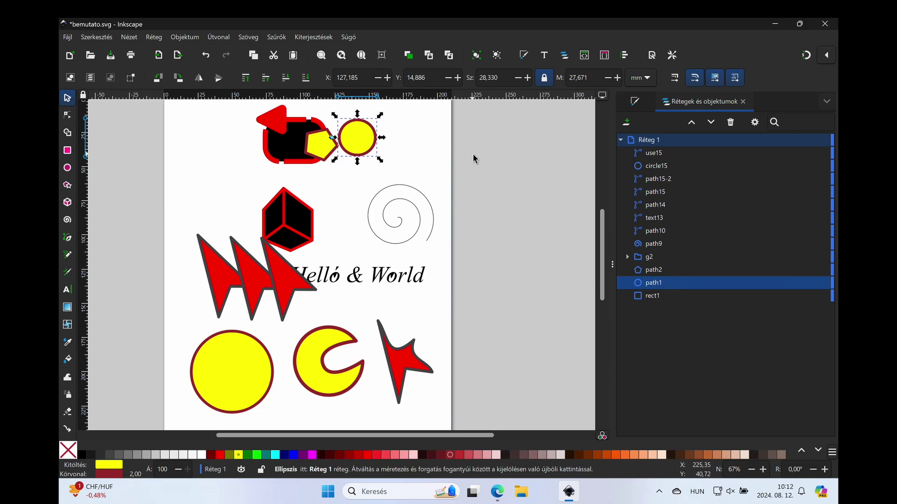
Move the yellow circle path1 onto the pentagon and below rect1 in the stack.
{"action": "left_click_drag", "start_coordinate": [357, 138], "coordinate": [366, 140]}
{"action": "left_click", "coordinate": [654, 283]}
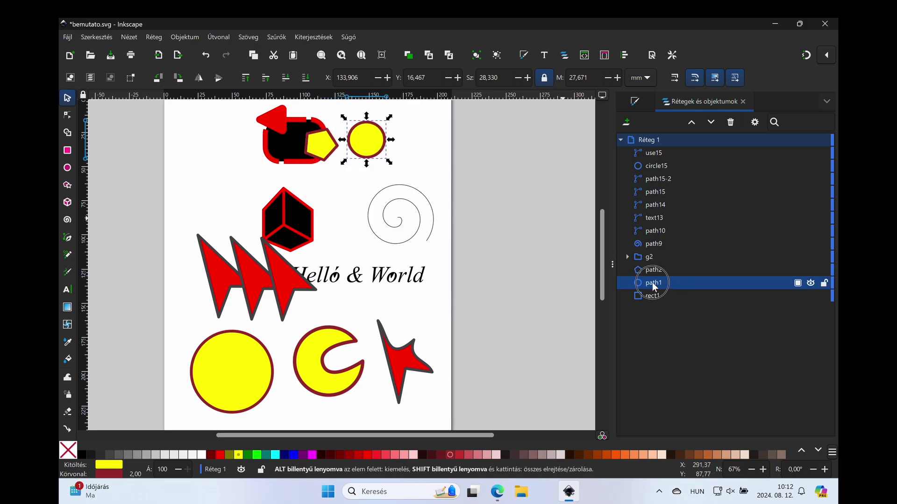
{"action": "left_click_drag", "start_coordinate": [654, 286], "coordinate": [671, 300]}
{"action": "left_click_drag", "start_coordinate": [366, 140], "coordinate": [329, 141]}
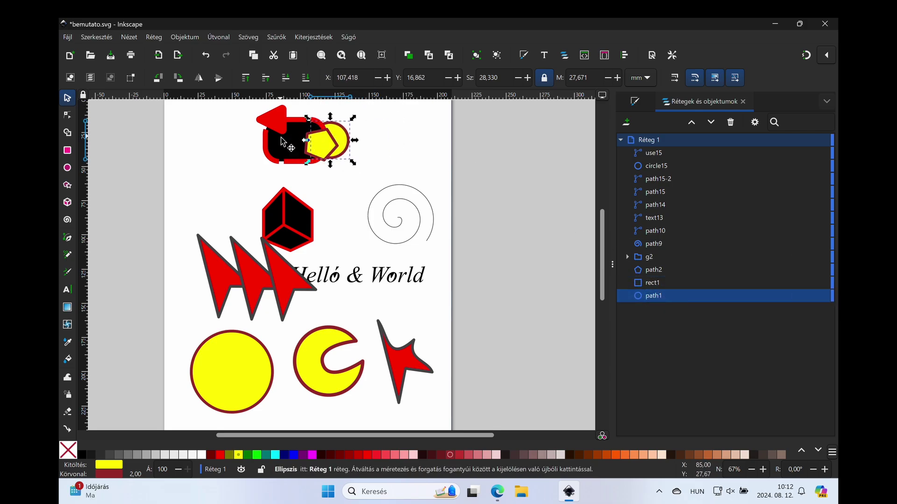
Shift the black rounded rectangle rect1 left and stack it in front of everything.
{"action": "left_click", "coordinate": [645, 283]}
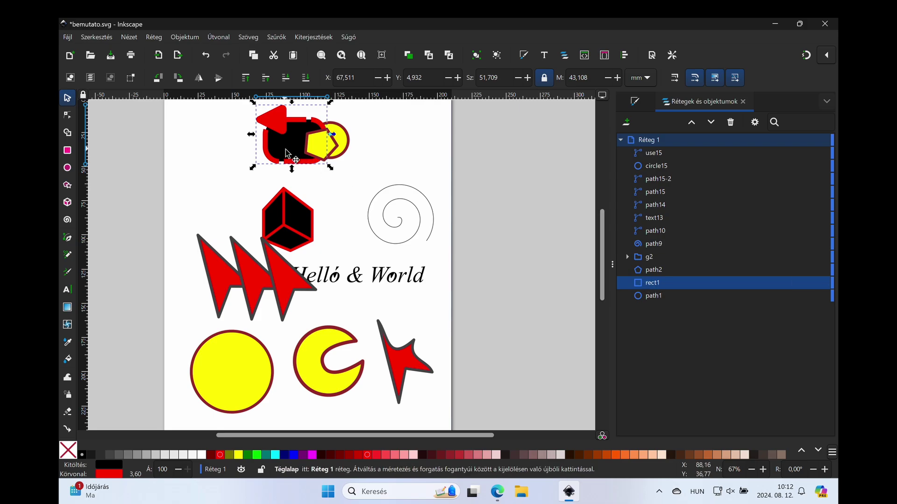
{"action": "mouse_move", "coordinate": [286, 159]}
{"action": "left_mouse_down"}
{"action": "mouse_move", "coordinate": [241, 161]}
{"action": "mouse_move", "coordinate": [290, 144]}
{"action": "mouse_move", "coordinate": [259, 273]}
{"action": "mouse_move", "coordinate": [238, 163]}
{"action": "left_mouse_up"}
{"action": "left_click_drag", "start_coordinate": [652, 283], "coordinate": [659, 151]}
{"action": "mouse_move", "coordinate": [256, 144]}
{"action": "left_mouse_down"}
{"action": "mouse_move", "coordinate": [301, 341]}
{"action": "mouse_move", "coordinate": [260, 149]}
{"action": "left_mouse_up"}
Hide and reshow the spiral path9, then lock it and test that it can't be selected.
{"action": "left_click", "coordinate": [662, 169]}
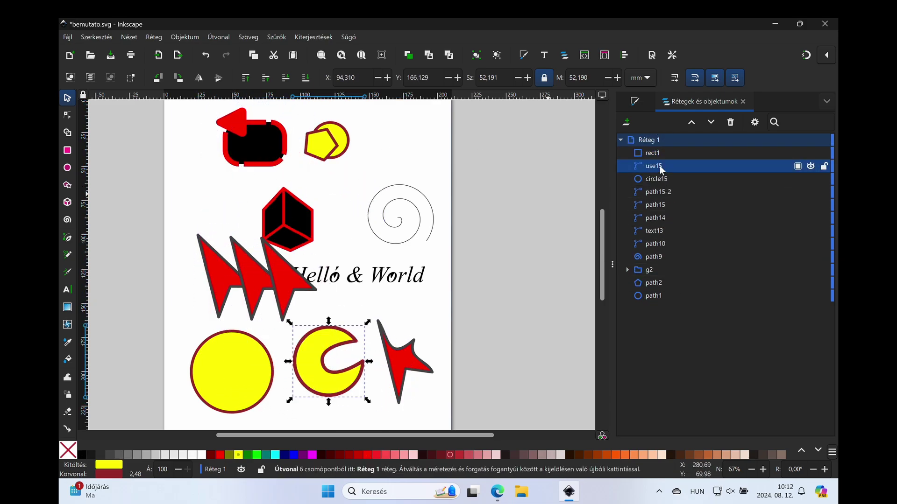
{"action": "left_click", "coordinate": [432, 226]}
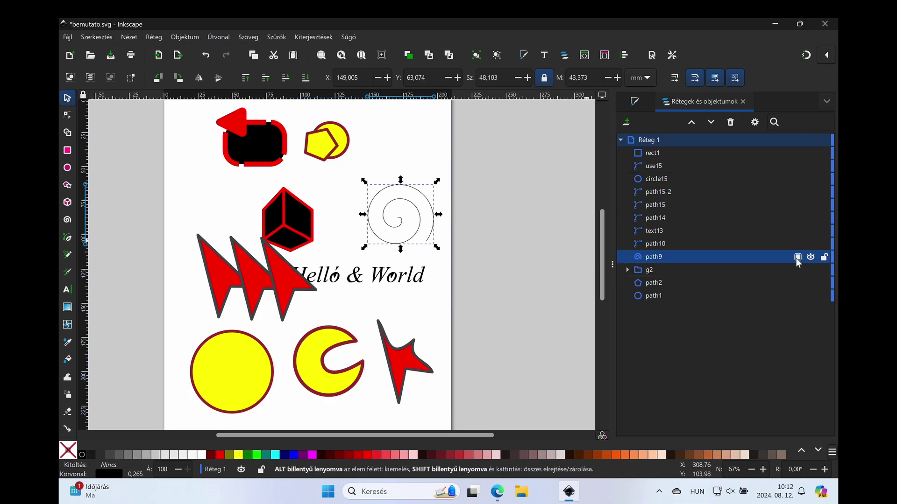
{"action": "left_click", "coordinate": [811, 258]}
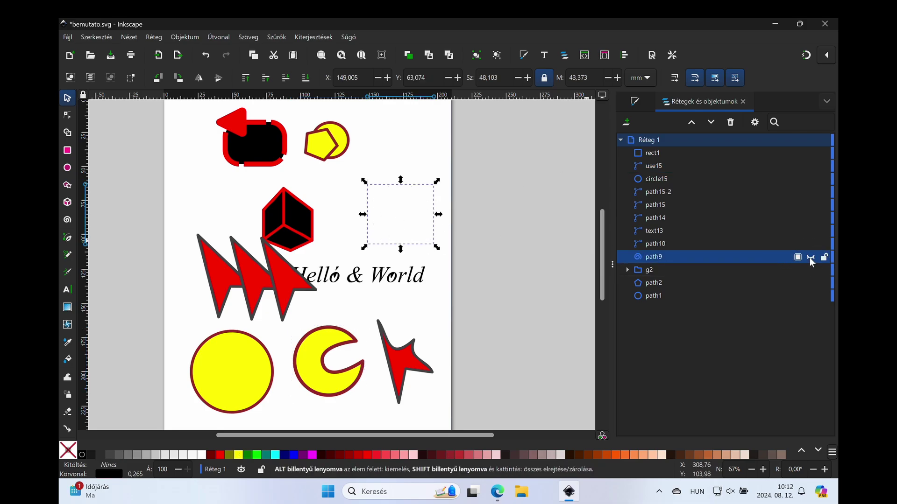
{"action": "left_click", "coordinate": [810, 257]}
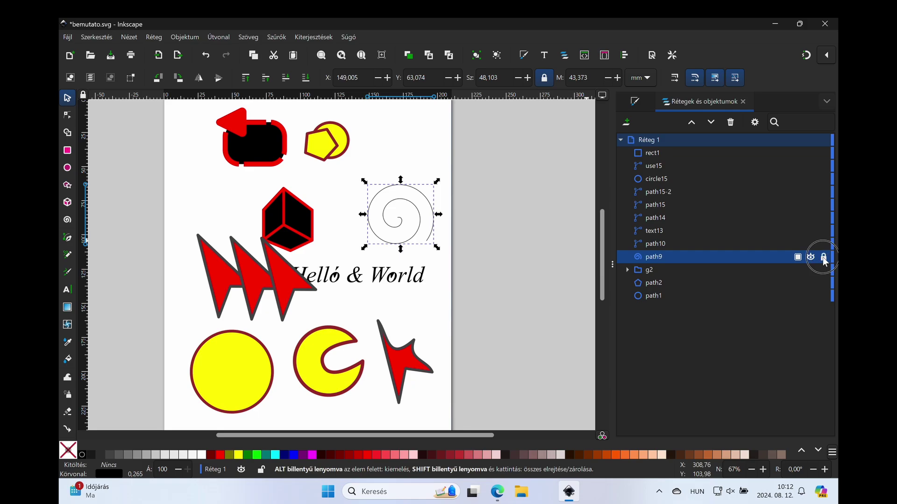
{"action": "left_click", "coordinate": [824, 257]}
{"action": "left_click", "coordinate": [385, 224]}
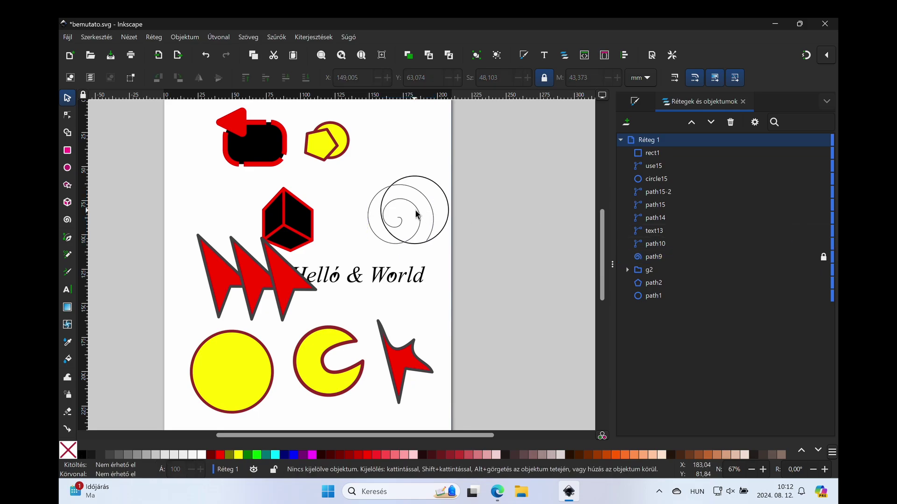
{"action": "left_click_drag", "start_coordinate": [386, 224], "coordinate": [395, 224]}
{"action": "mouse_move", "coordinate": [797, 256]}
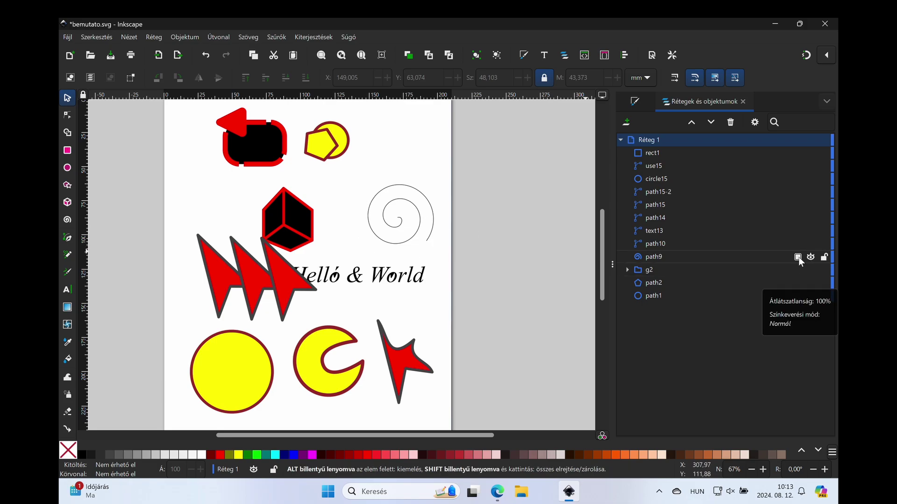
Delete the spiral path9 using its right-click Törlés command.
{"action": "right_click", "coordinate": [652, 257]}
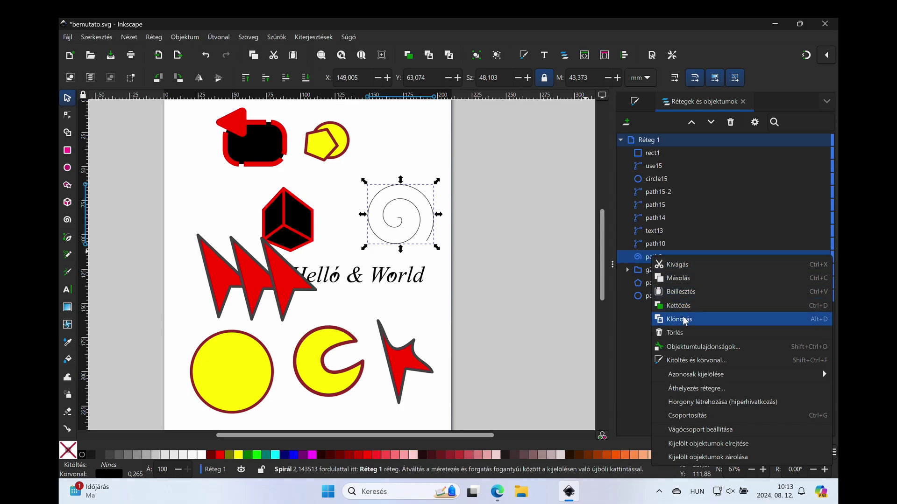
{"action": "left_click", "coordinate": [680, 334]}
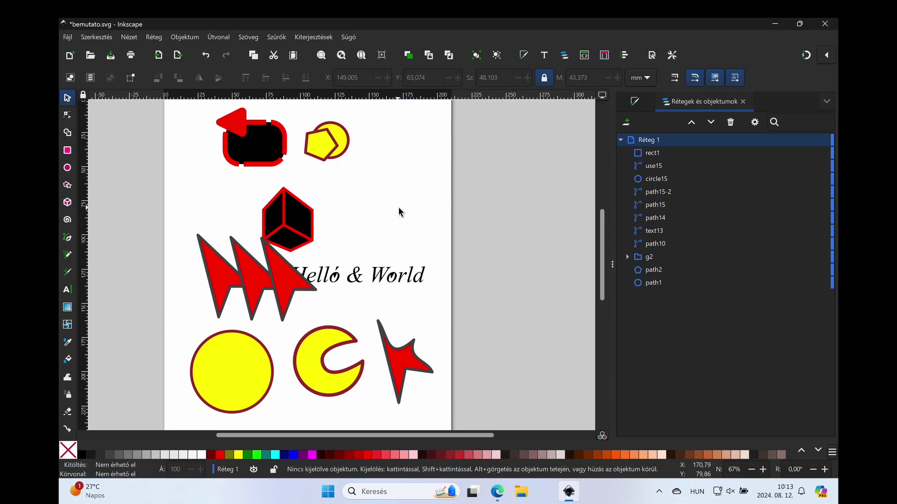
{"action": "left_click", "coordinate": [67, 37]}
Import alma.jpg from the Letöltések folder as an embedded image.
{"action": "left_click", "coordinate": [96, 170]}
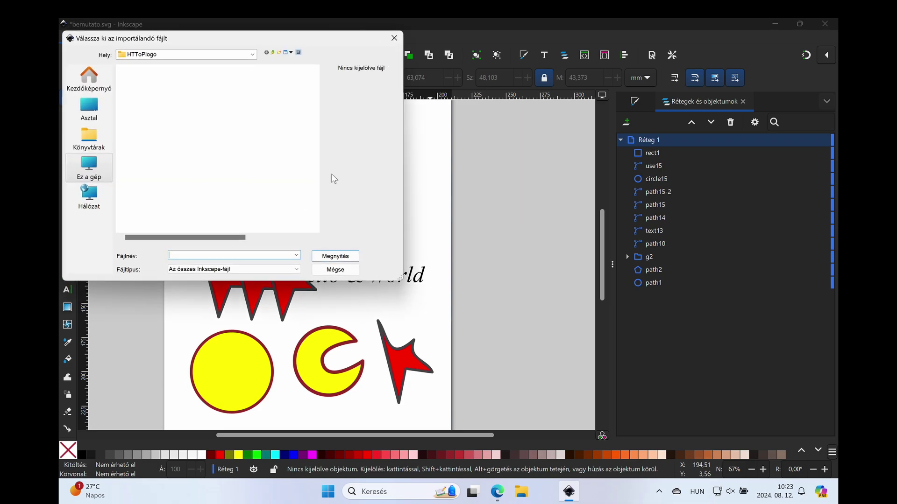
{"action": "left_click", "coordinate": [88, 108]}
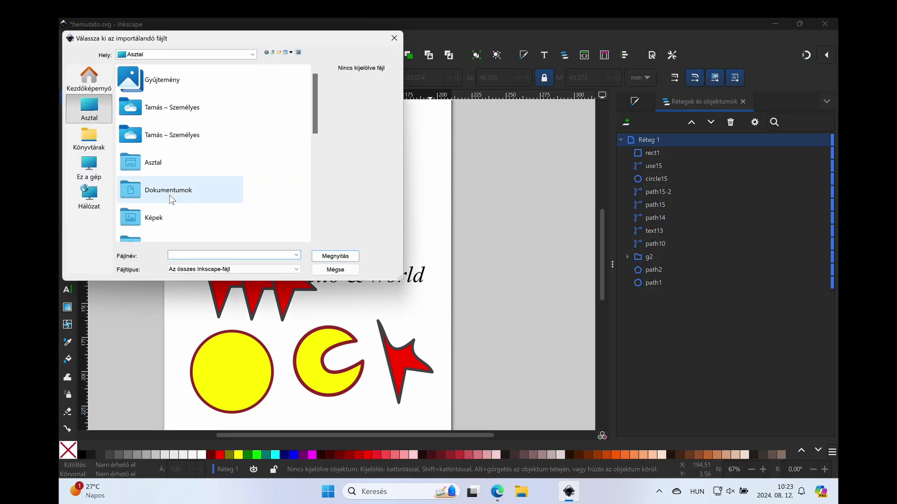
{"action": "scroll", "coordinate": [171, 200], "scroll_direction": "down", "scroll_amount": 3}
{"action": "scroll", "coordinate": [161, 187], "scroll_direction": "down", "scroll_amount": 3}
{"action": "double_click", "coordinate": [161, 96]}
{"action": "left_click", "coordinate": [151, 111]}
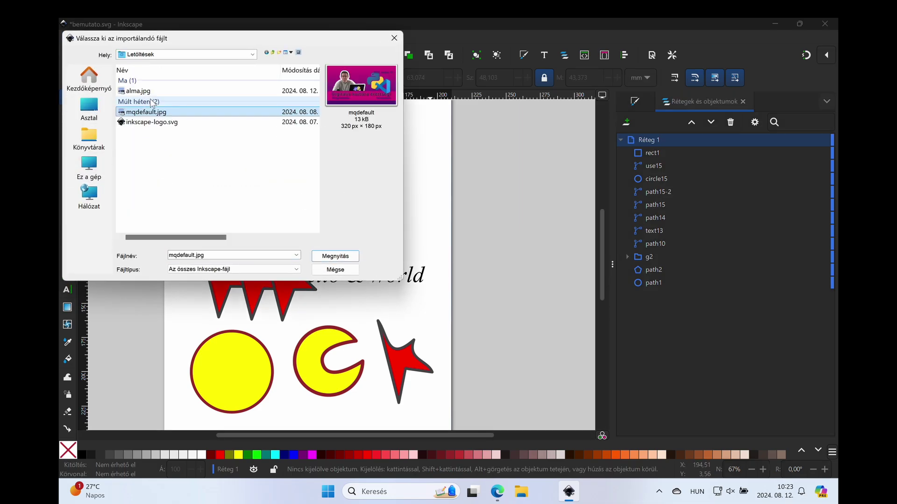
{"action": "left_click", "coordinate": [145, 91]}
{"action": "left_click", "coordinate": [344, 258]}
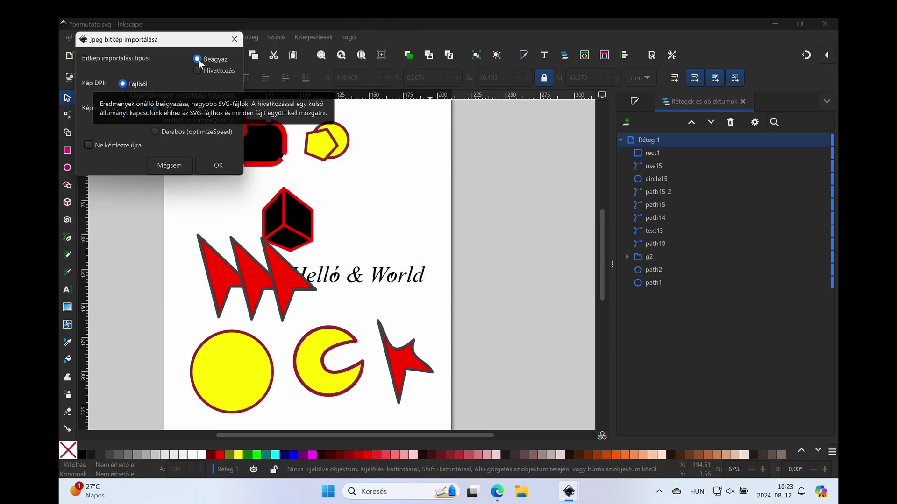
{"action": "left_click", "coordinate": [222, 169]}
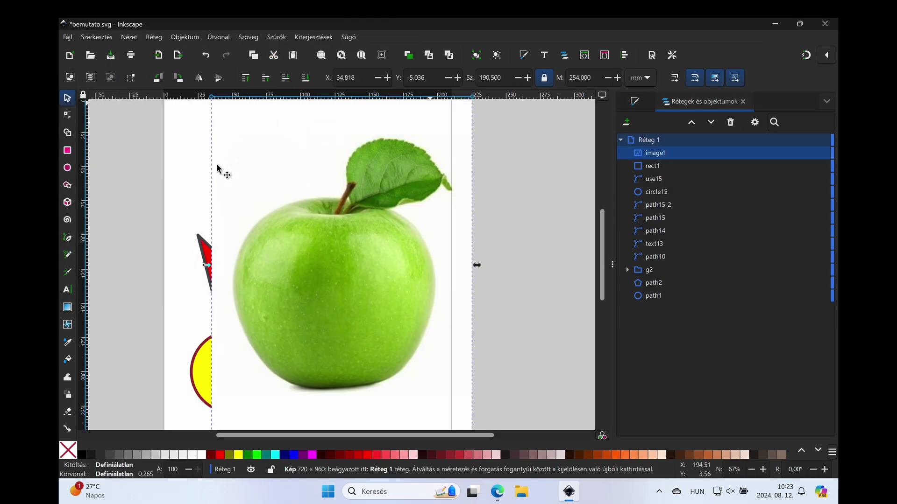
Move the apple image down and right, hide the objects list, and zoom around it.
{"action": "mouse_move", "coordinate": [327, 246]}
{"action": "left_mouse_down"}
{"action": "mouse_move", "coordinate": [386, 239]}
{"action": "mouse_move", "coordinate": [378, 236]}
{"action": "left_mouse_up"}
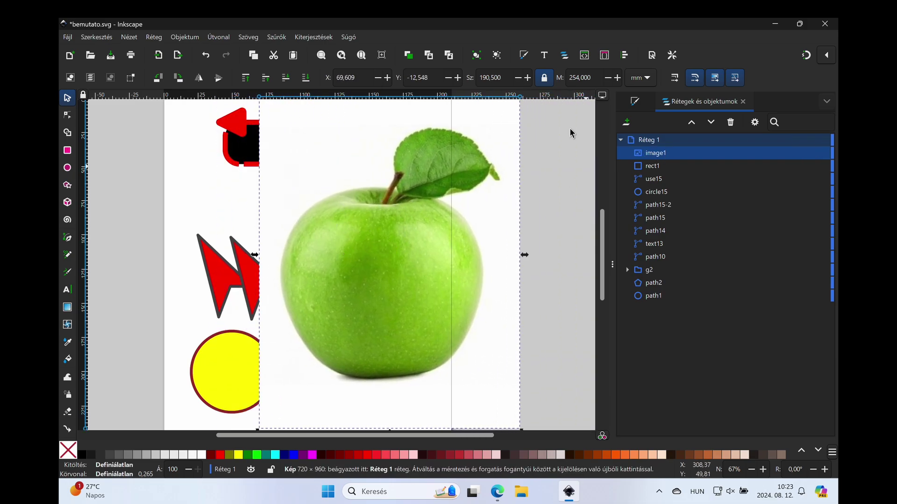
{"action": "left_click_drag", "start_coordinate": [611, 265], "coordinate": [832, 265]}
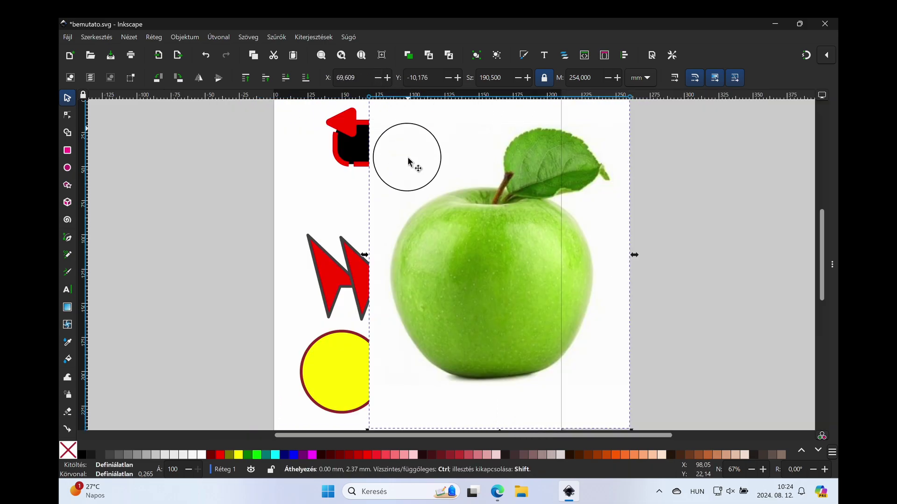
{"action": "left_click_drag", "start_coordinate": [406, 156], "coordinate": [396, 167]}
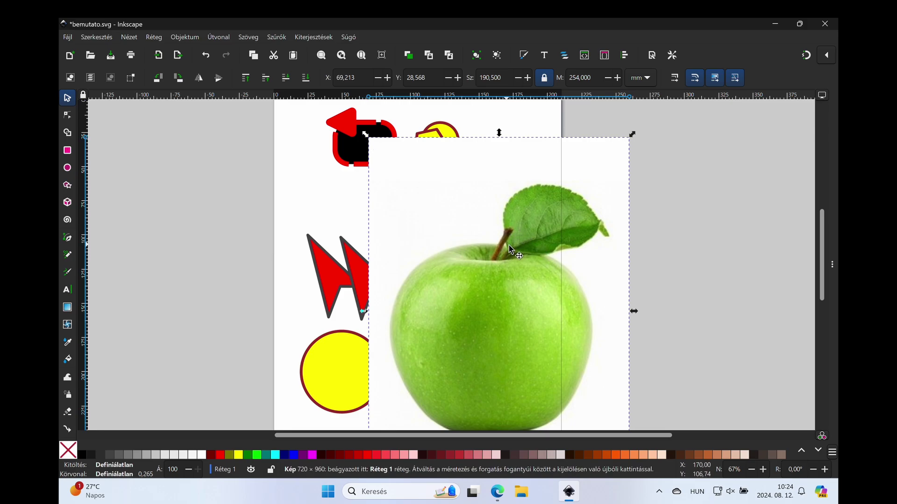
{"action": "scroll", "coordinate": [509, 246], "scroll_direction": "up", "scroll_amount": 1, "text": "ctrl"}
{"action": "scroll", "coordinate": [508, 245], "scroll_direction": "up", "scroll_amount": 2, "text": "ctrl"}
{"action": "scroll", "coordinate": [511, 252], "scroll_direction": "up", "scroll_amount": 2, "text": "ctrl"}
{"action": "scroll", "coordinate": [511, 253], "scroll_direction": "up", "scroll_amount": 2, "text": "ctrl"}
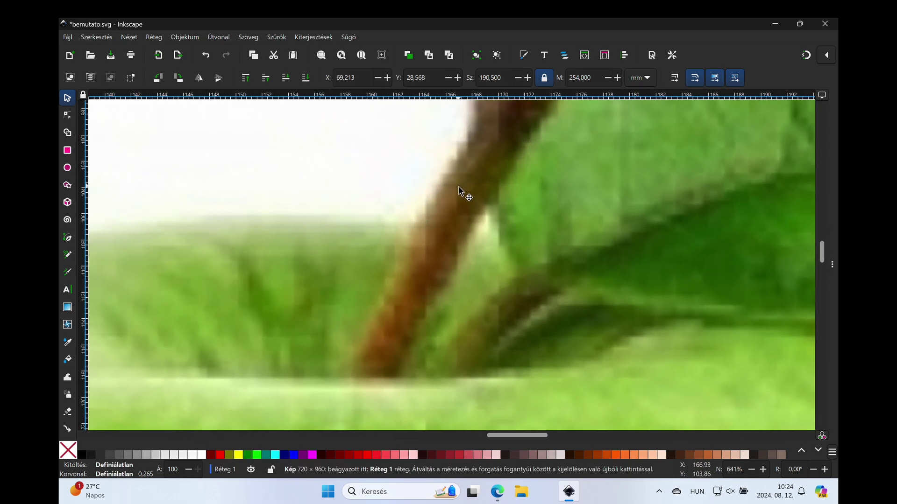
{"action": "scroll", "coordinate": [430, 194], "scroll_direction": "down", "scroll_amount": 3, "text": "ctrl"}
{"action": "scroll", "coordinate": [430, 194], "scroll_direction": "down", "scroll_amount": 3, "text": "ctrl"}
{"action": "scroll", "coordinate": [429, 194], "scroll_direction": "down", "scroll_amount": 1, "text": "ctrl"}
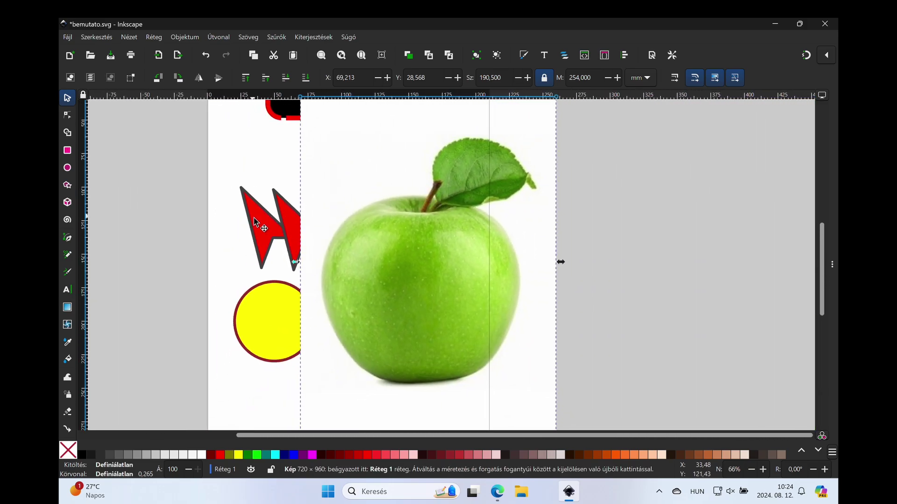
{"action": "scroll", "coordinate": [270, 302], "scroll_direction": "down", "scroll_amount": 1, "text": "ctrl"}
{"action": "scroll", "coordinate": [270, 301], "scroll_direction": "up", "scroll_amount": 3, "text": "ctrl"}
{"action": "scroll", "coordinate": [269, 301], "scroll_direction": "up", "scroll_amount": 3, "text": "ctrl"}
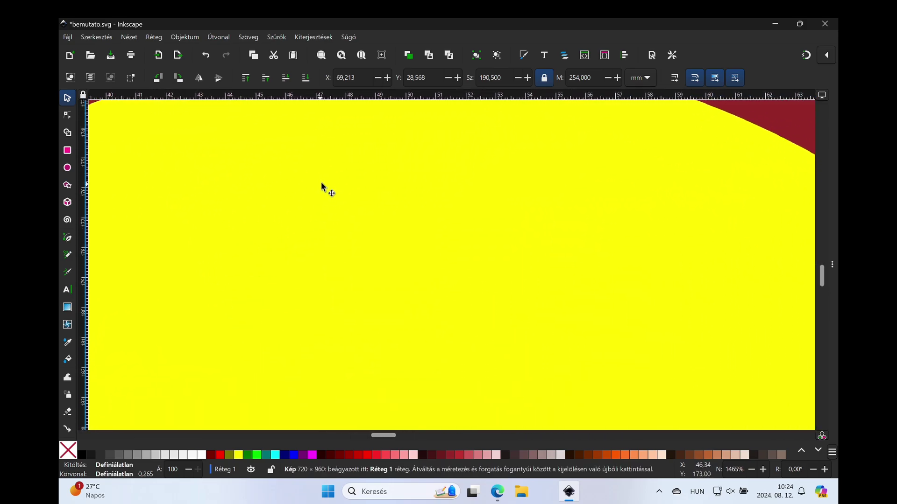
{"action": "scroll", "coordinate": [321, 180], "scroll_direction": "up", "scroll_amount": 2}
{"action": "scroll", "coordinate": [320, 187], "scroll_direction": "up", "scroll_amount": 2}
{"action": "scroll", "coordinate": [321, 194], "scroll_direction": "up", "scroll_amount": 2}
{"action": "scroll", "coordinate": [320, 196], "scroll_direction": "up", "scroll_amount": 4, "text": "ctrl"}
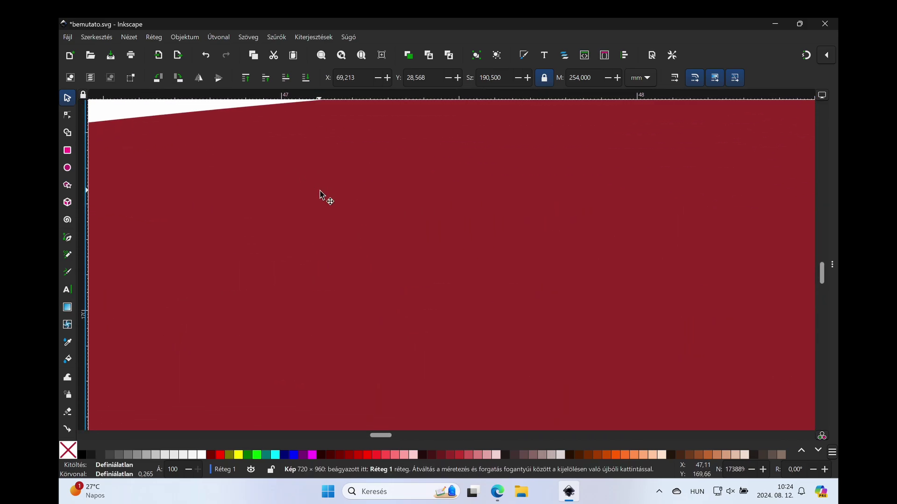
{"action": "scroll", "coordinate": [373, 204], "scroll_direction": "down", "scroll_amount": 7, "text": "ctrl"}
{"action": "scroll", "coordinate": [373, 203], "scroll_direction": "down", "scroll_amount": 4, "text": "ctrl"}
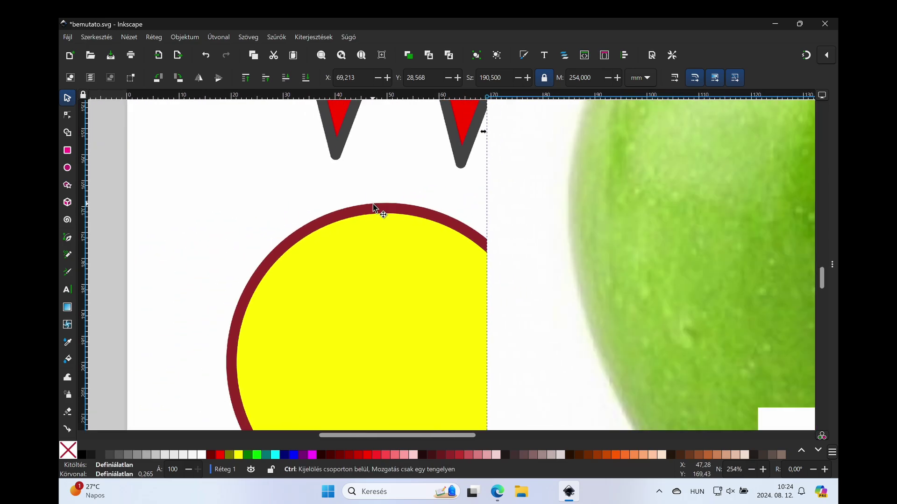
{"action": "scroll", "coordinate": [372, 204], "scroll_direction": "down", "scroll_amount": 4, "text": "ctrl"}
Scale the apple to about 99.5 × 131.3 mm and place it beside the yellow circle.
{"action": "left_click", "coordinate": [638, 231]}
{"action": "scroll", "coordinate": [653, 234], "scroll_direction": "down", "scroll_amount": 1, "text": "ctrl"}
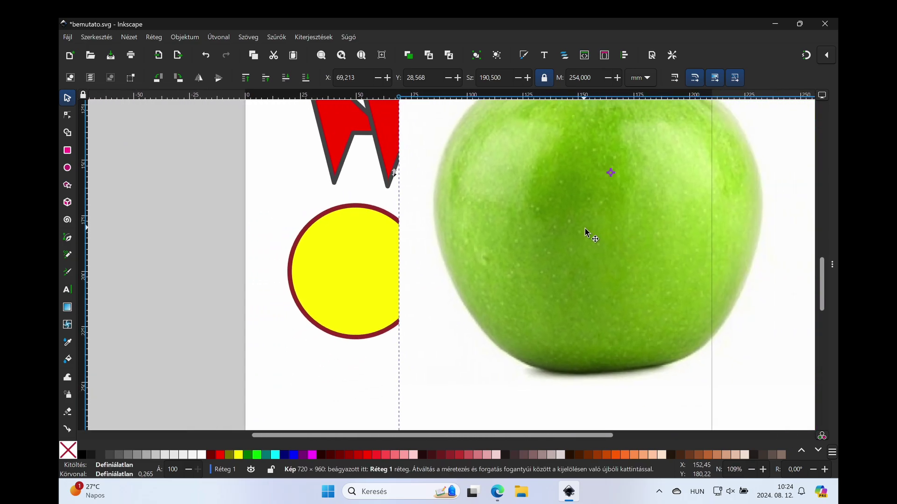
{"action": "scroll", "coordinate": [587, 235], "scroll_direction": "down", "scroll_amount": 1, "text": "ctrl"}
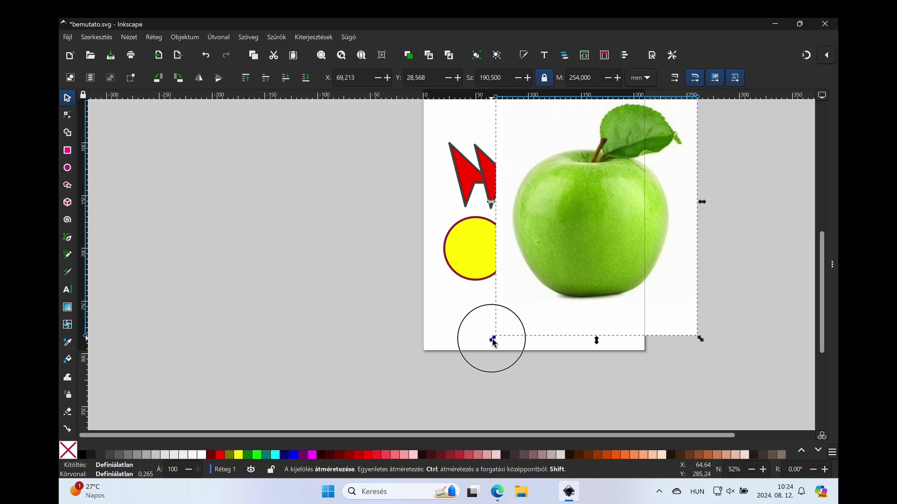
{"action": "left_click_drag", "start_coordinate": [491, 339], "coordinate": [595, 220]}
{"action": "left_click_drag", "start_coordinate": [657, 142], "coordinate": [546, 307]}
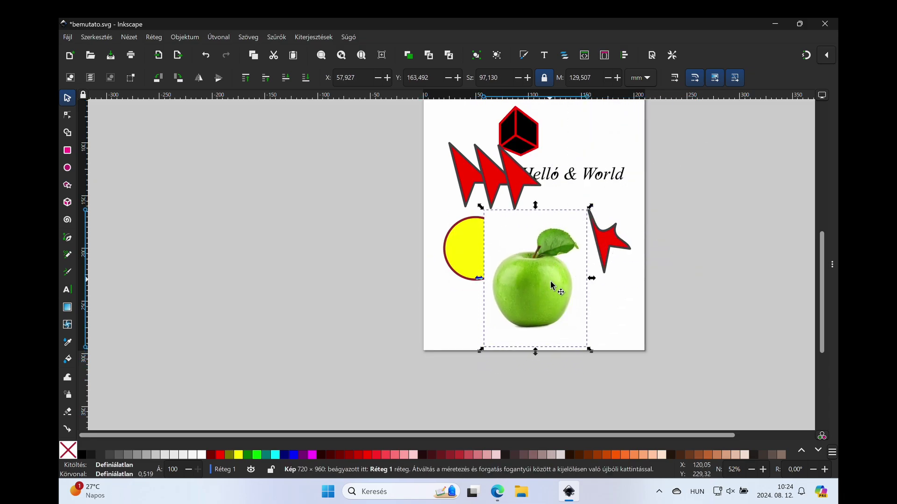
{"action": "mouse_move", "coordinate": [586, 227]}
{"action": "left_mouse_down"}
{"action": "mouse_move", "coordinate": [636, 261]}
{"action": "mouse_move", "coordinate": [596, 200]}
{"action": "left_mouse_up"}
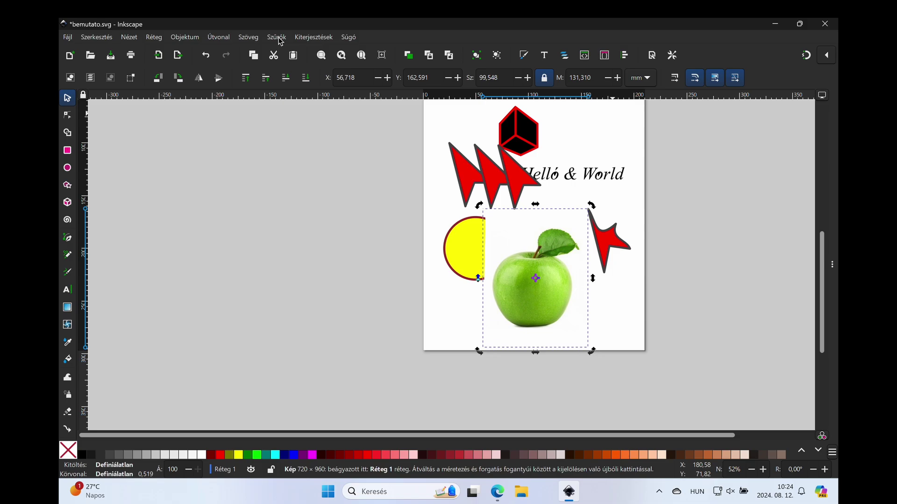
Trace the apple with threshold 0.854 and speckles 0, then move the black silhouette left.
{"action": "left_click", "coordinate": [218, 37]}
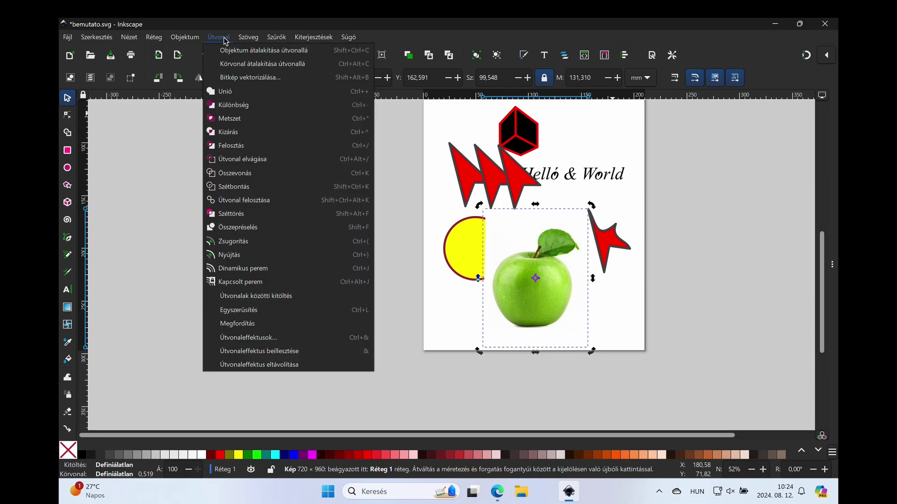
{"action": "left_click", "coordinate": [249, 78]}
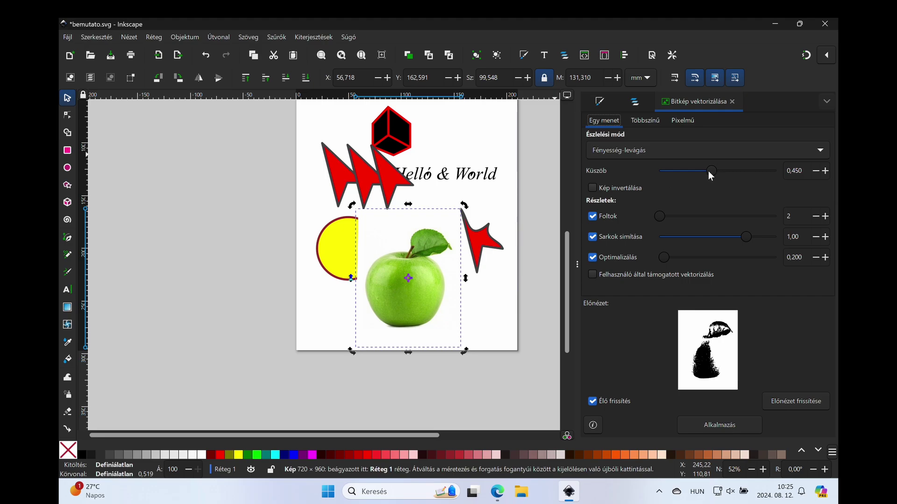
{"action": "left_click_drag", "start_coordinate": [709, 171], "coordinate": [758, 174]}
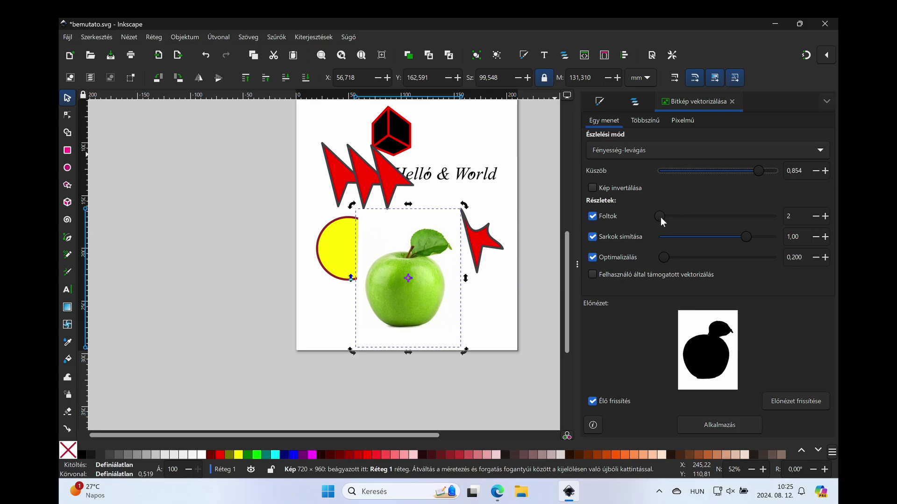
{"action": "left_click_drag", "start_coordinate": [660, 217], "coordinate": [656, 217]}
{"action": "left_click", "coordinate": [727, 427]}
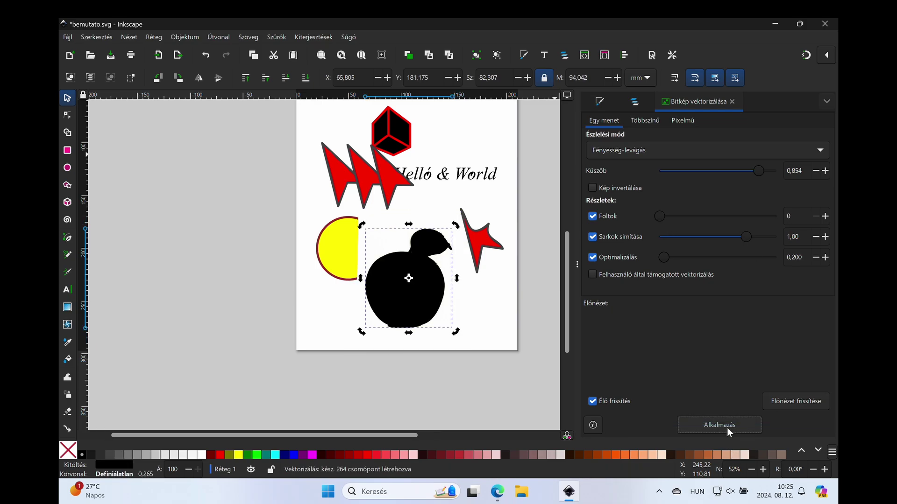
{"action": "mouse_move", "coordinate": [419, 292]}
{"action": "left_mouse_down"}
{"action": "mouse_move", "coordinate": [389, 240]}
{"action": "mouse_move", "coordinate": [330, 239]}
{"action": "left_mouse_up"}
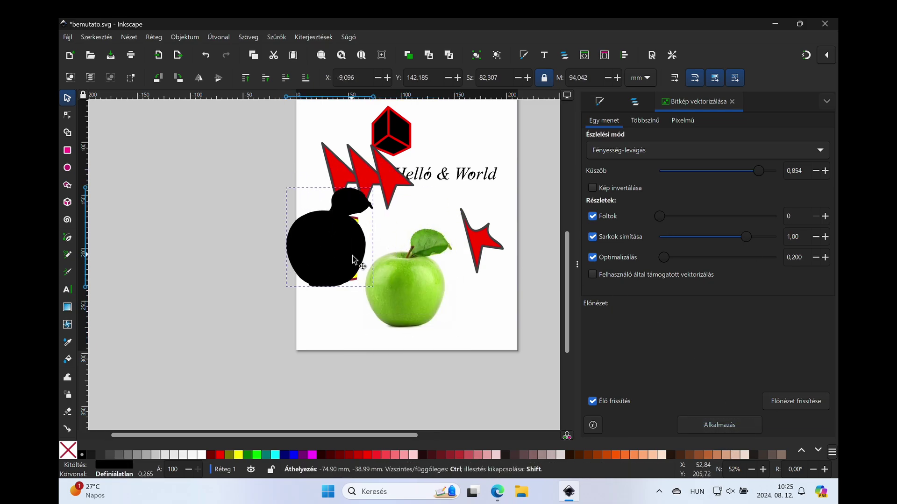
{"action": "left_click", "coordinate": [329, 238]}
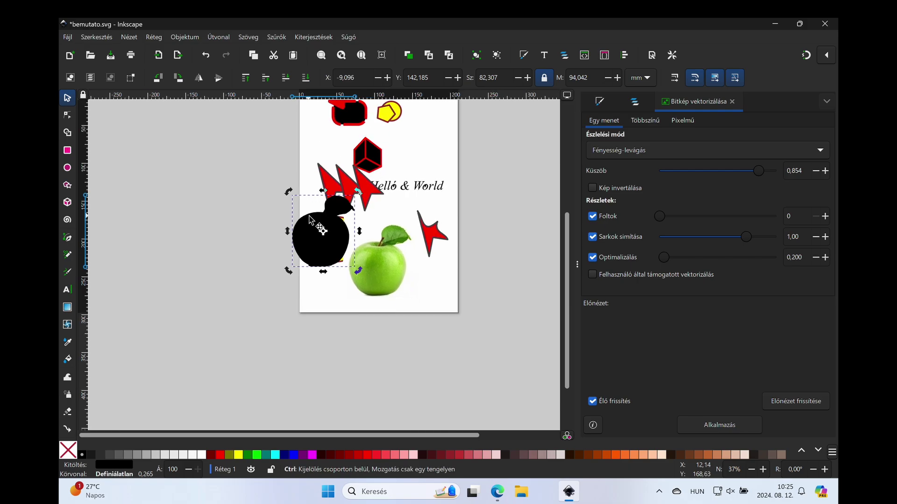
Zoom in on the black traced silhouette and nudge it slightly.
{"action": "scroll", "coordinate": [309, 220], "scroll_direction": "up", "scroll_amount": 2}
{"action": "scroll", "coordinate": [309, 219], "scroll_direction": "up", "scroll_amount": 3}
{"action": "scroll", "coordinate": [308, 219], "scroll_direction": "up", "scroll_amount": 4}
{"action": "scroll", "coordinate": [308, 219], "scroll_direction": "up", "scroll_amount": 1}
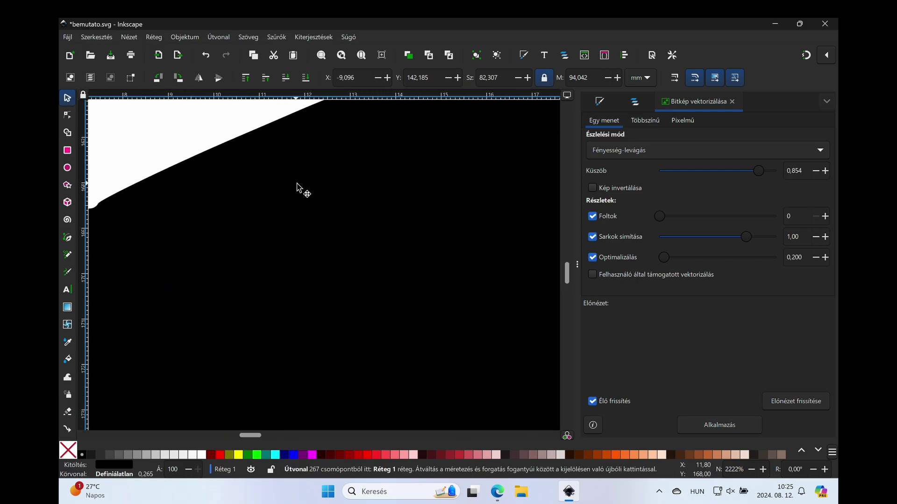
{"action": "scroll", "coordinate": [442, 242], "scroll_direction": "up", "scroll_amount": 1}
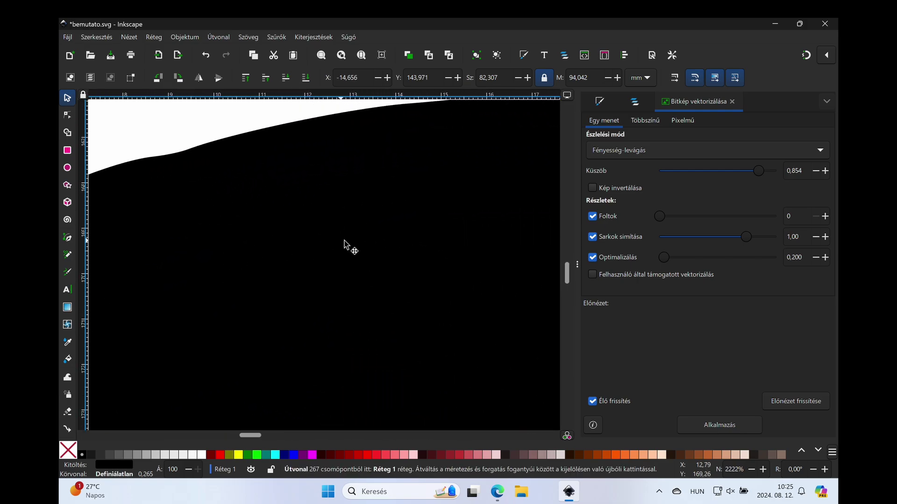
{"action": "left_click_drag", "start_coordinate": [321, 249], "coordinate": [422, 236]}
{"action": "scroll", "coordinate": [423, 236], "scroll_direction": "right", "scroll_amount": 5}
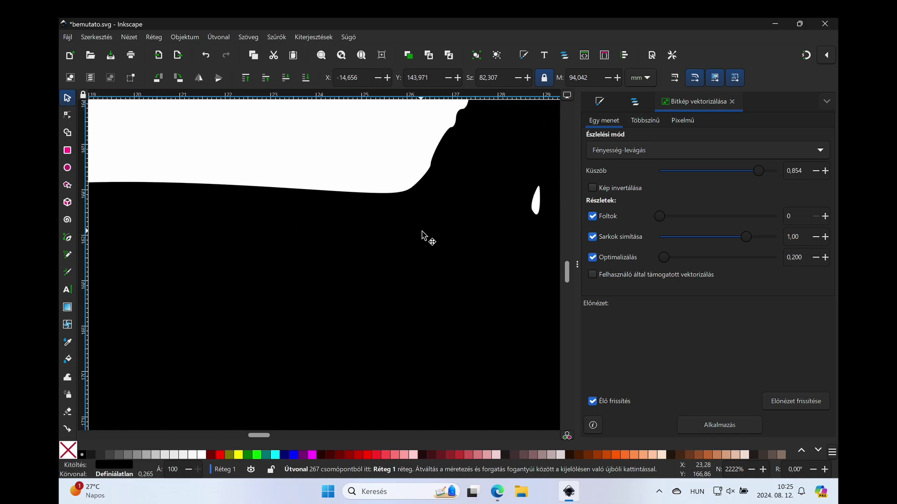
Drag one edge node of the silhouette with the Node tool to reshape it.
{"action": "left_click", "coordinate": [67, 115]}
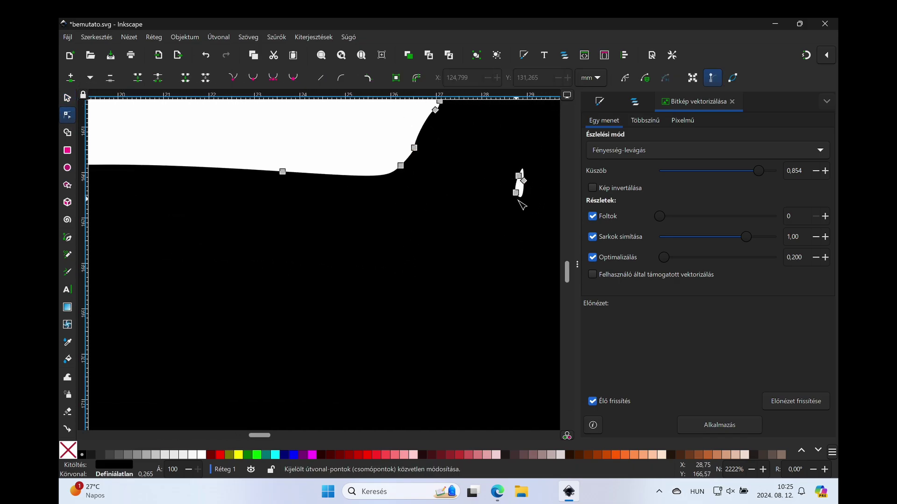
{"action": "mouse_move", "coordinate": [282, 172]}
{"action": "left_mouse_down"}
{"action": "mouse_move", "coordinate": [281, 221]}
{"action": "mouse_move", "coordinate": [236, 165]}
{"action": "left_mouse_up"}
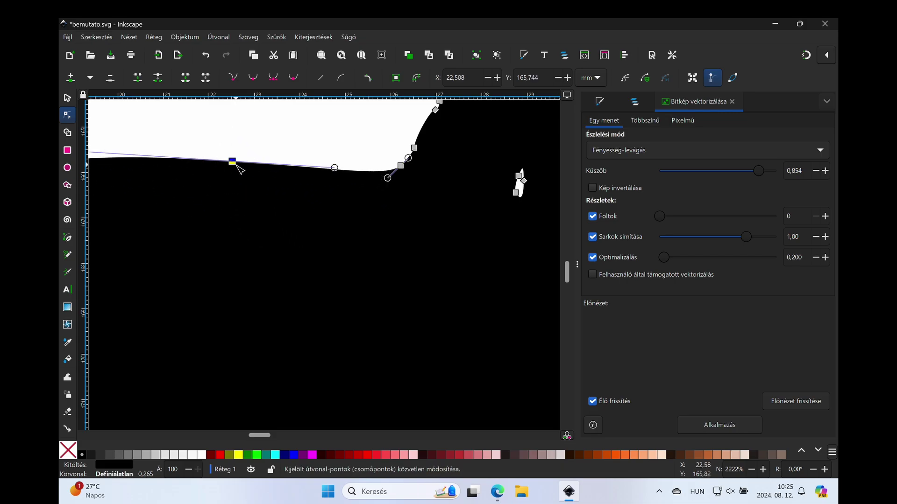
{"action": "scroll", "coordinate": [239, 168], "scroll_direction": "down", "scroll_amount": 3}
{"action": "scroll", "coordinate": [241, 169], "scroll_direction": "down", "scroll_amount": 3}
{"action": "scroll", "coordinate": [243, 172], "scroll_direction": "down", "scroll_amount": 4}
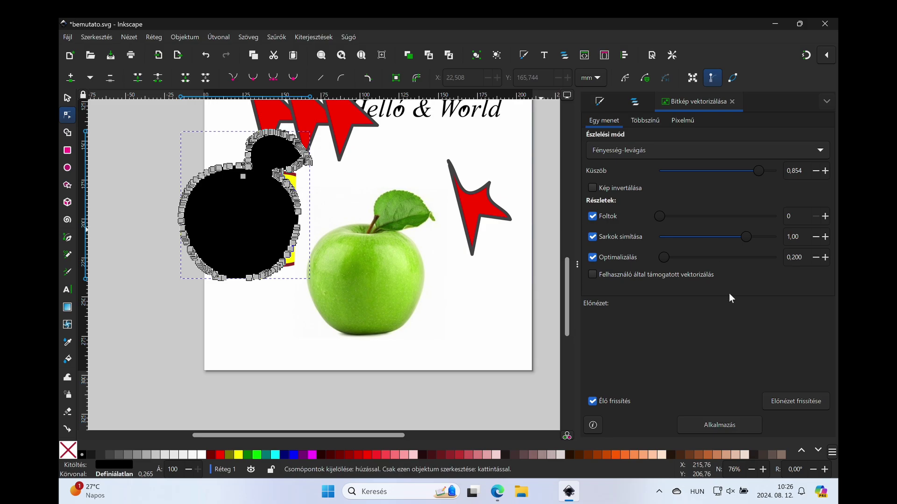
{"action": "scroll", "coordinate": [425, 186], "scroll_direction": "up", "scroll_amount": 2}
{"action": "scroll", "coordinate": [279, 340], "scroll_direction": "up", "scroll_amount": 4}
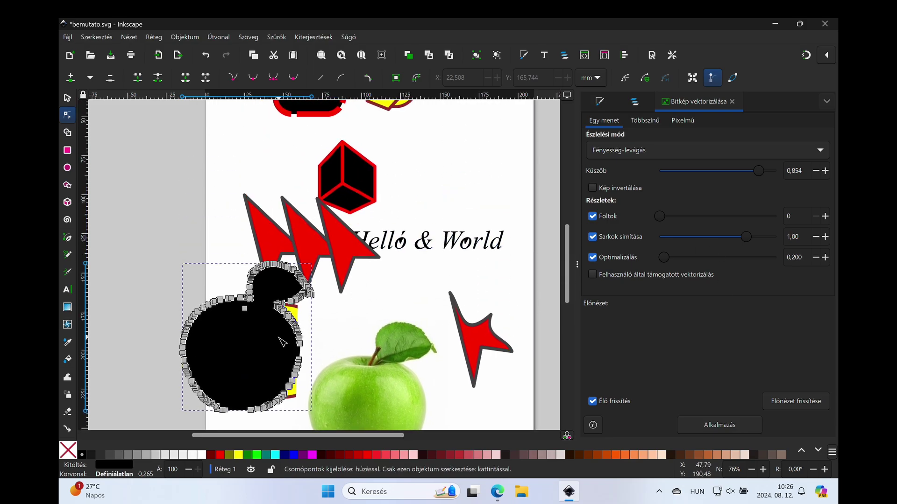
Delete both the traced black silhouette and the apple bitmap from the page.
{"action": "left_click", "coordinate": [67, 98]}
{"action": "key", "text": "Delete"}
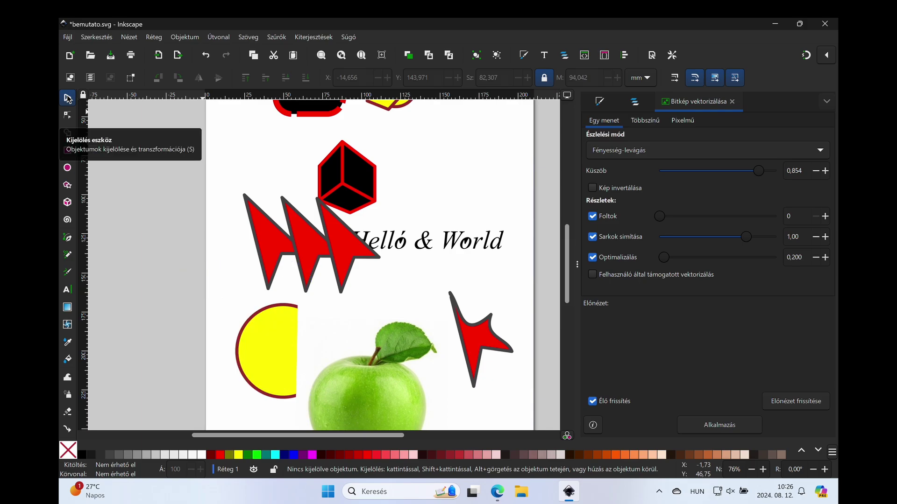
{"action": "left_click", "coordinate": [390, 350]}
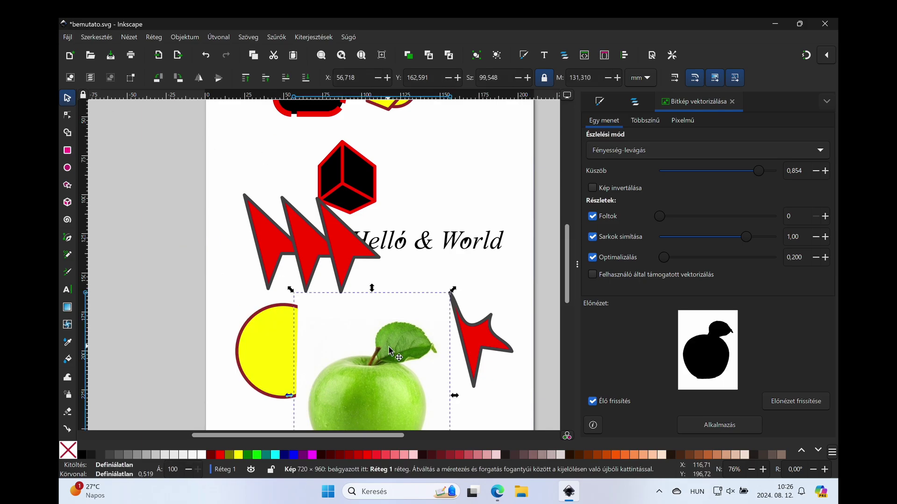
{"action": "key", "text": "Delete"}
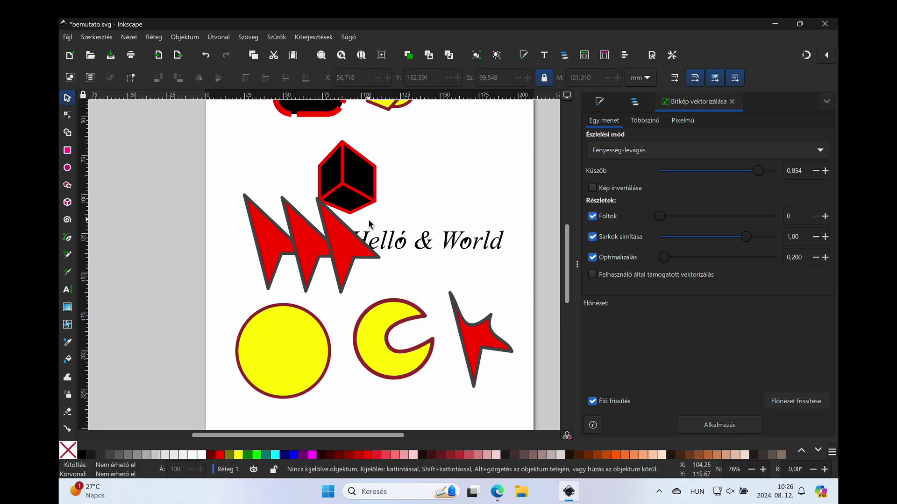
{"action": "scroll", "coordinate": [370, 227], "scroll_direction": "up", "scroll_amount": 3}
{"action": "scroll", "coordinate": [369, 228], "scroll_direction": "up", "scroll_amount": 3}
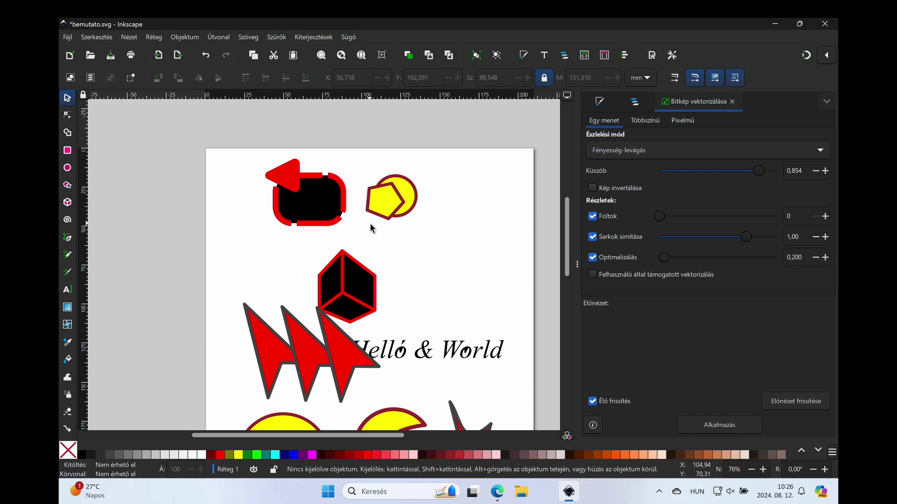
Leave the trace settings and collapse the docked side panels to widen the canvas.
{"action": "left_click", "coordinate": [636, 101]}
{"action": "left_click", "coordinate": [600, 101]}
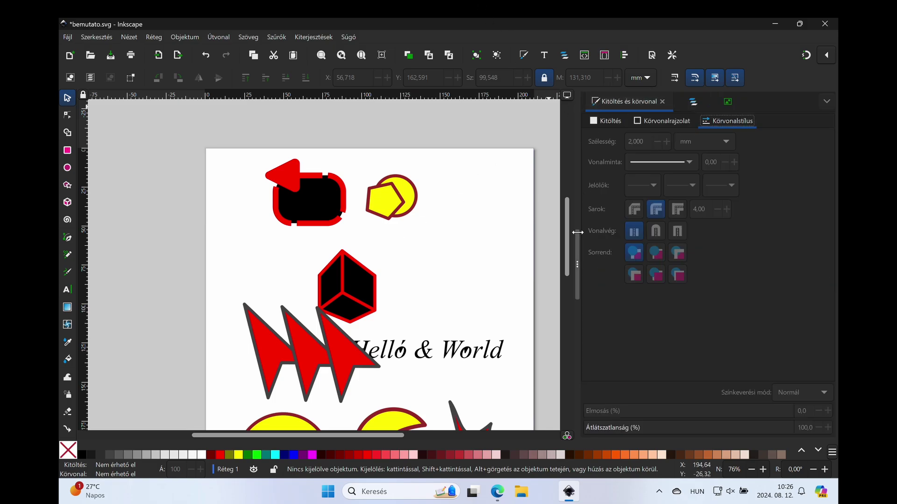
{"action": "left_click", "coordinate": [574, 265]}
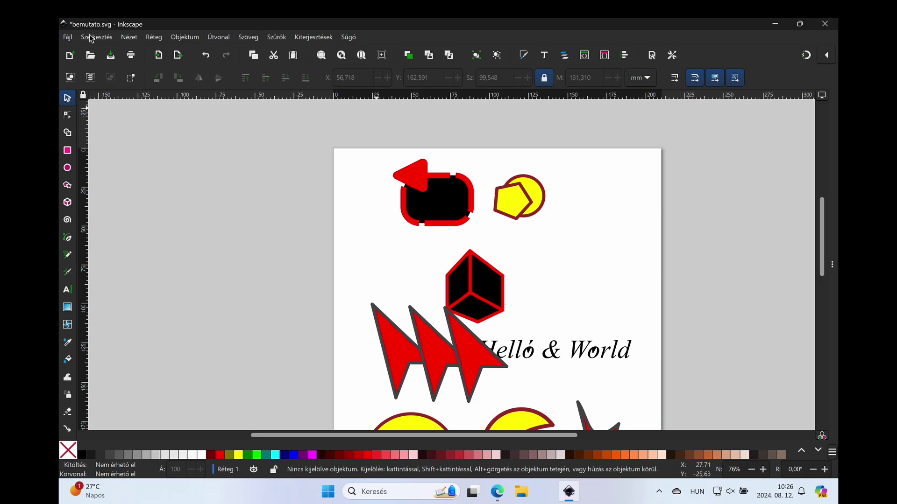
{"action": "left_click", "coordinate": [68, 38]}
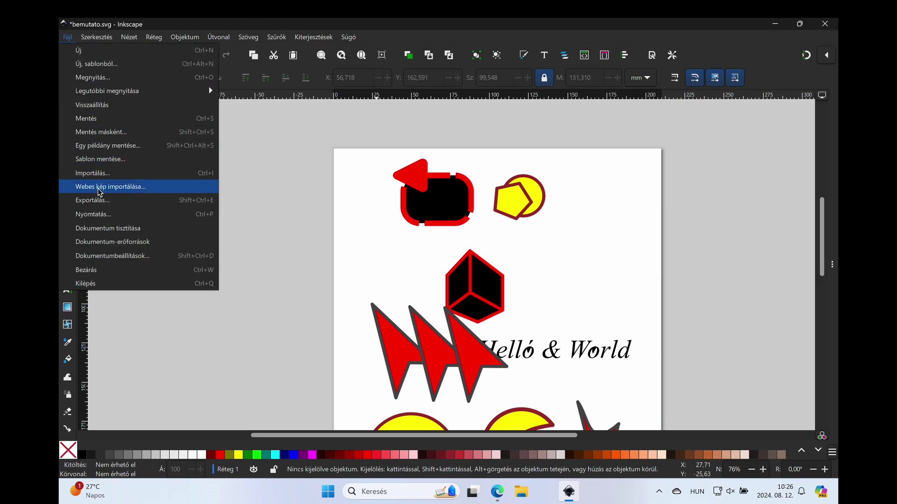
Configure a whole-document PNG export at 673 × 845 px, 96 DPI.
{"action": "left_click", "coordinate": [106, 205]}
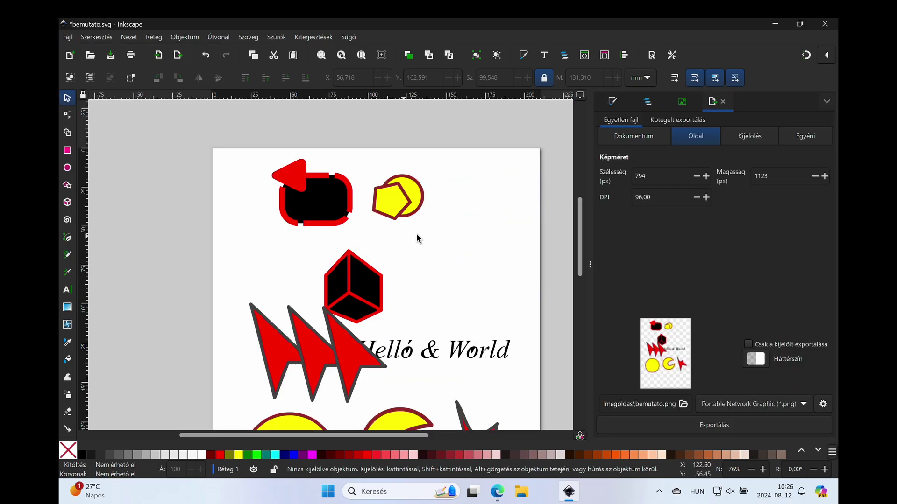
{"action": "left_click", "coordinate": [647, 136]}
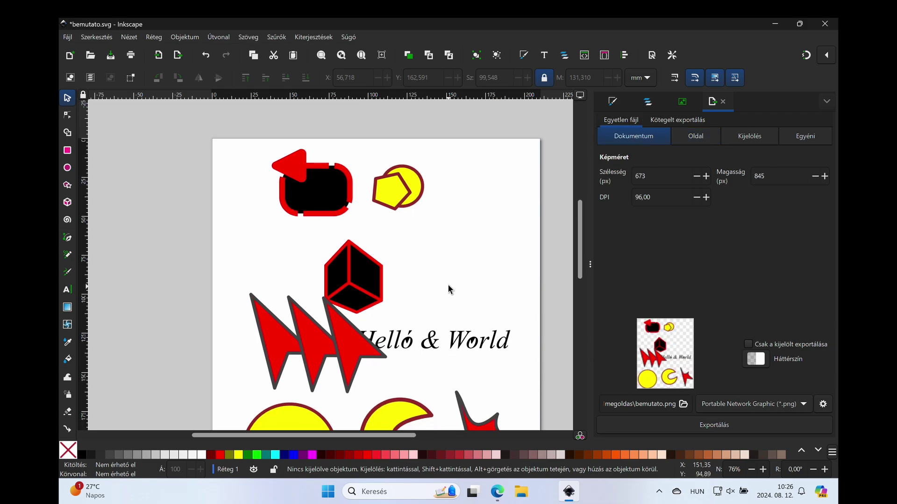
{"action": "scroll", "coordinate": [447, 284], "scroll_direction": "down", "scroll_amount": 5}
{"action": "scroll", "coordinate": [445, 276], "scroll_direction": "up", "scroll_amount": 3}
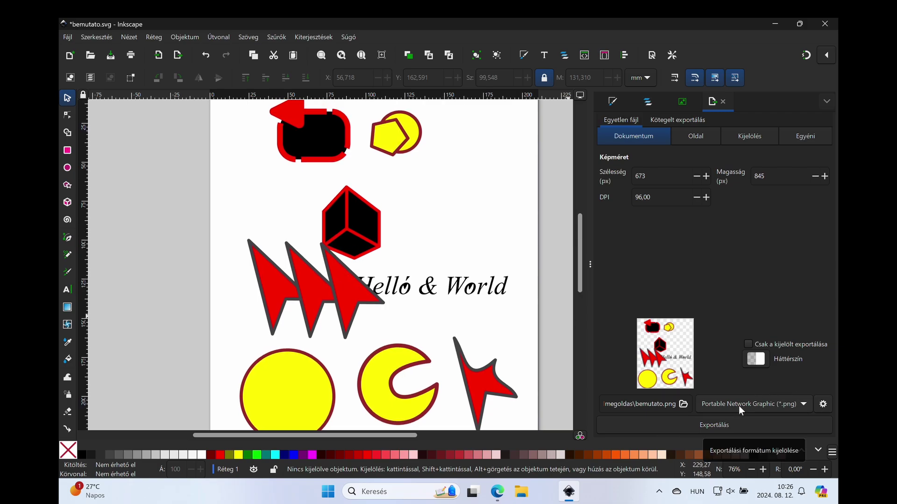
{"action": "left_click", "coordinate": [804, 402]}
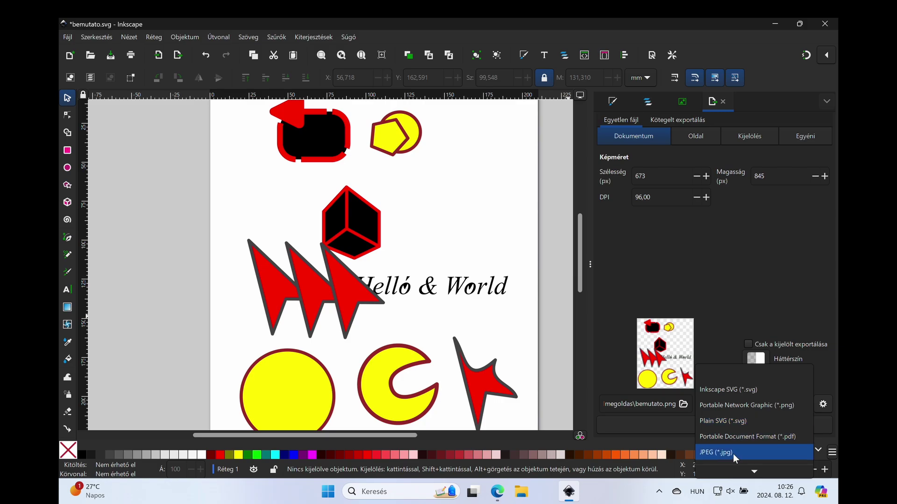
{"action": "left_click", "coordinate": [747, 404]}
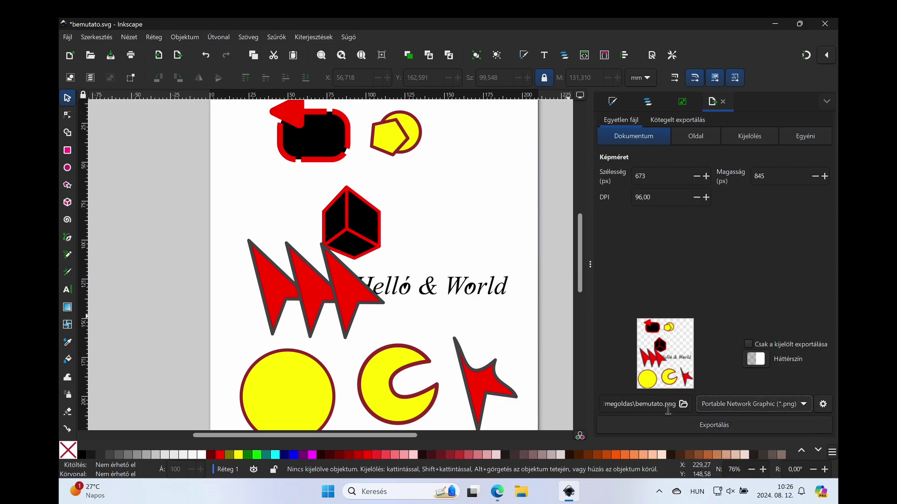
{"action": "left_click", "coordinate": [683, 404]}
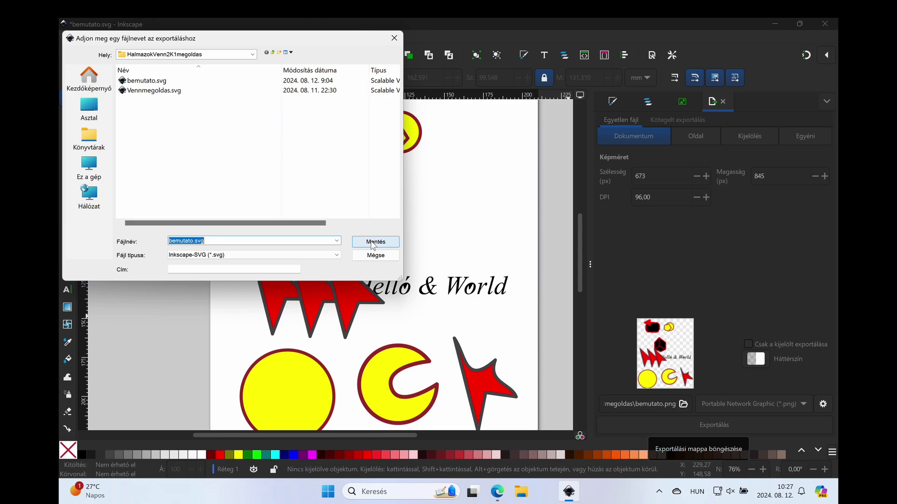
Save the export as PNG file bemutato.png, overwriting the existing file.
{"action": "left_click", "coordinate": [333, 255]}
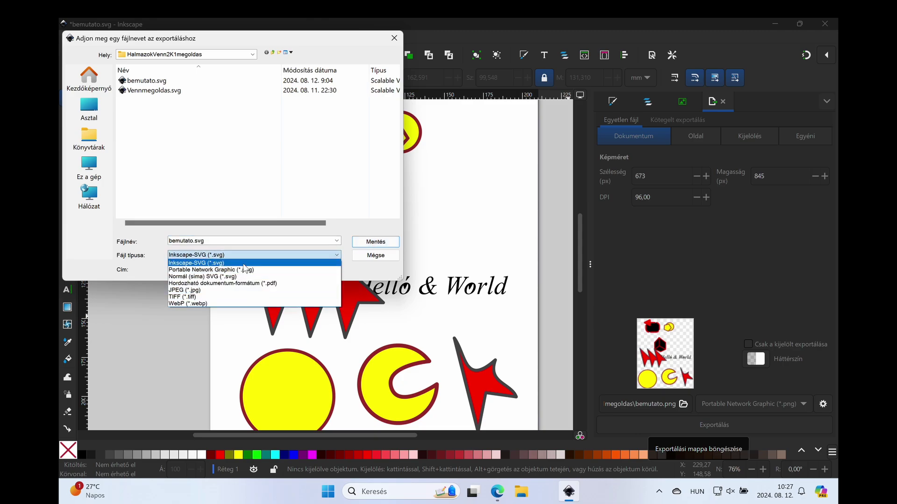
{"action": "left_click", "coordinate": [257, 270]}
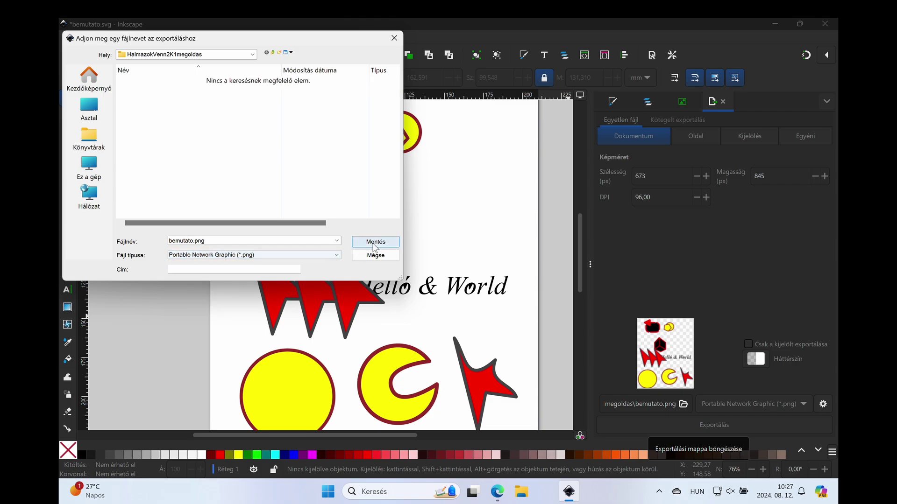
{"action": "left_click", "coordinate": [376, 241]}
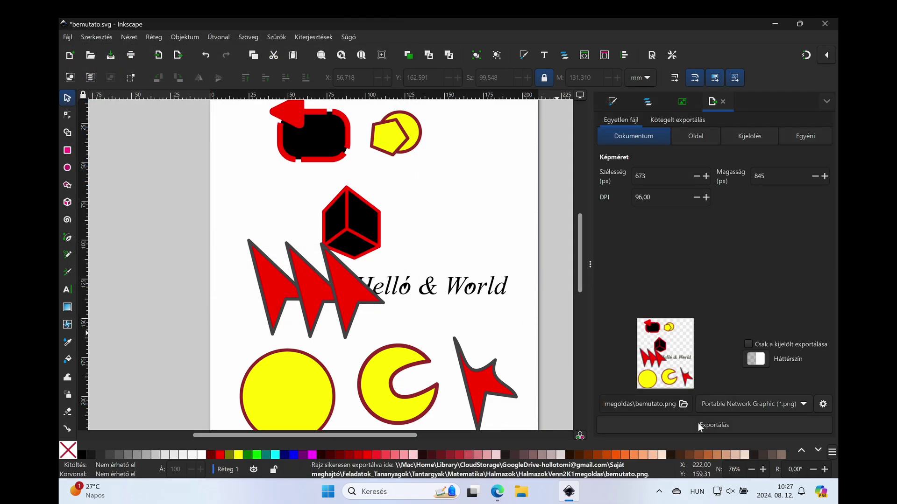
{"action": "left_click", "coordinate": [713, 425]}
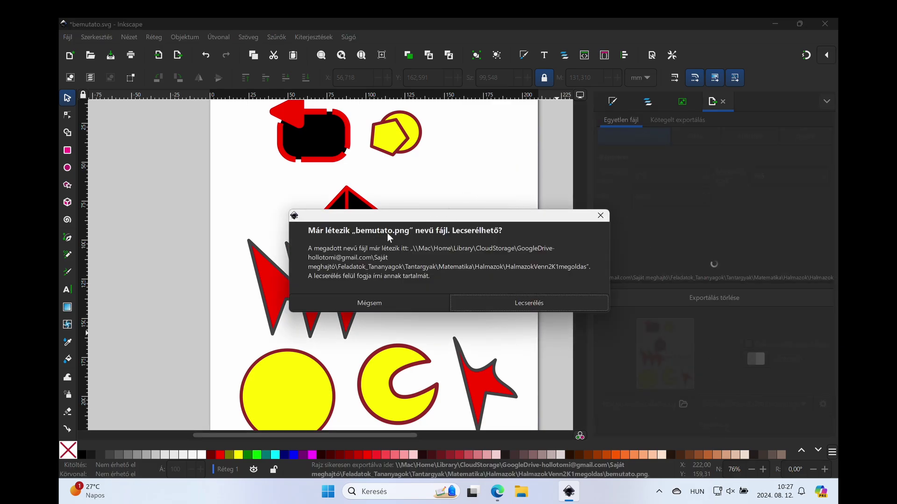
{"action": "left_click", "coordinate": [519, 304]}
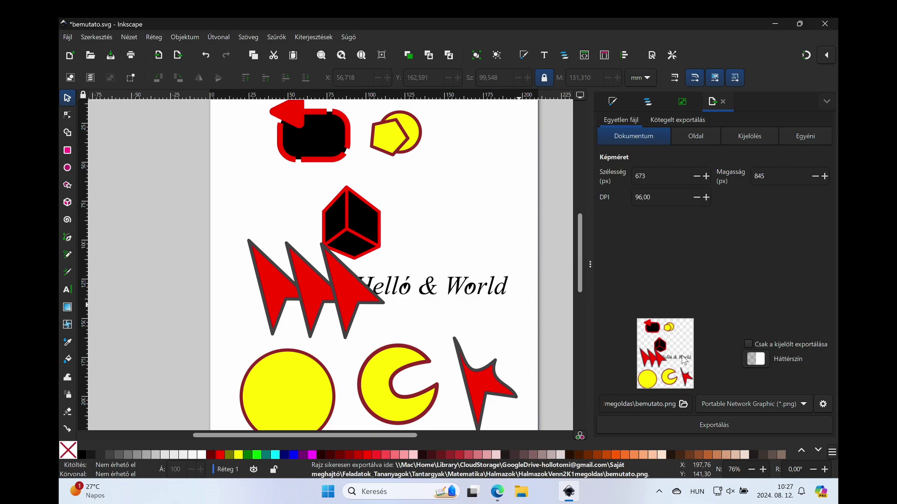
Export only the selected yellow crescent at 197 × 197 px as bemutato02.png.
{"action": "left_click", "coordinate": [663, 405]}
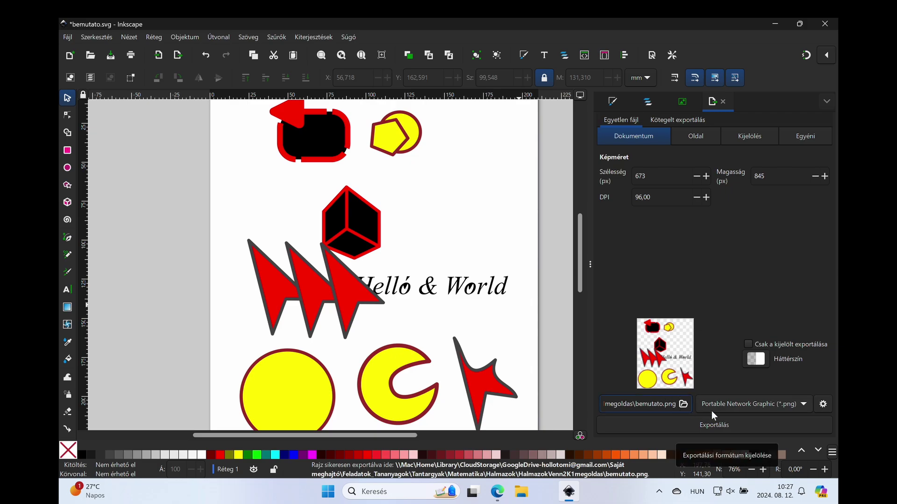
{"action": "type", "text": "02"}
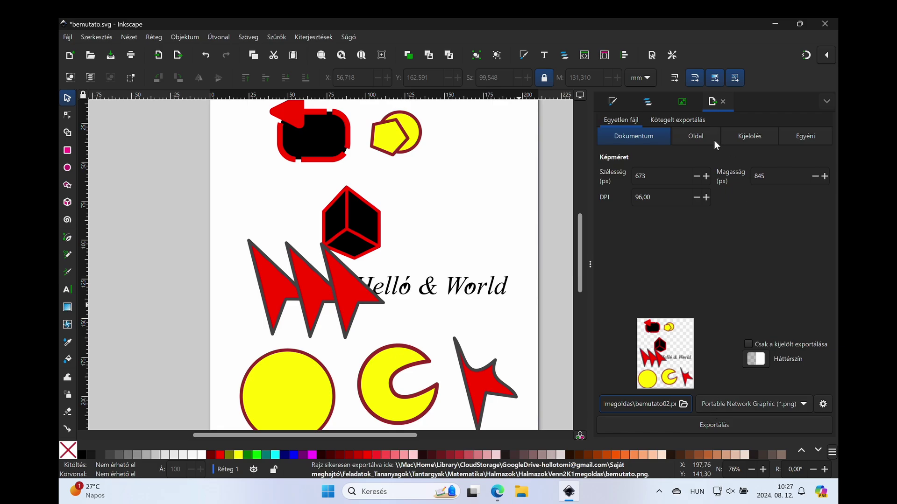
{"action": "left_click", "coordinate": [693, 140]}
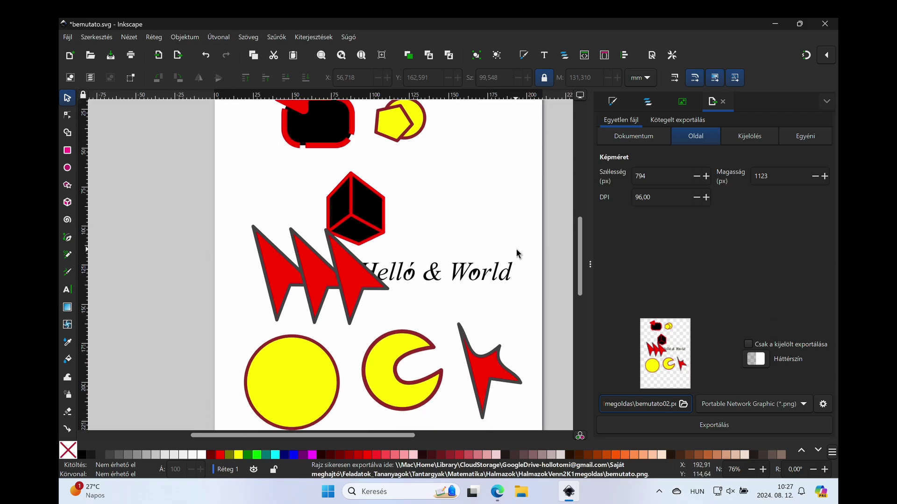
{"action": "scroll", "coordinate": [517, 257], "scroll_direction": "down", "scroll_amount": 5}
{"action": "scroll", "coordinate": [467, 290], "scroll_direction": "left", "scroll_amount": 2}
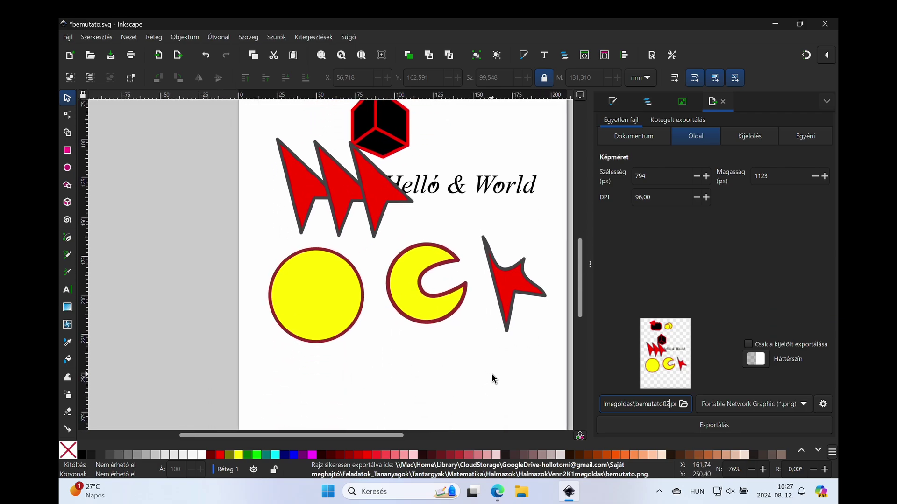
{"action": "scroll", "coordinate": [491, 374], "scroll_direction": "right", "scroll_amount": 2}
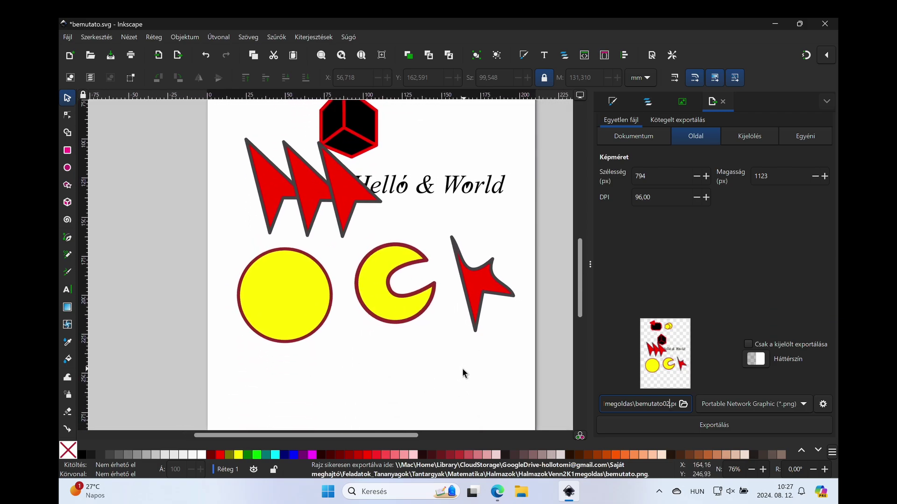
{"action": "left_click", "coordinate": [740, 135]}
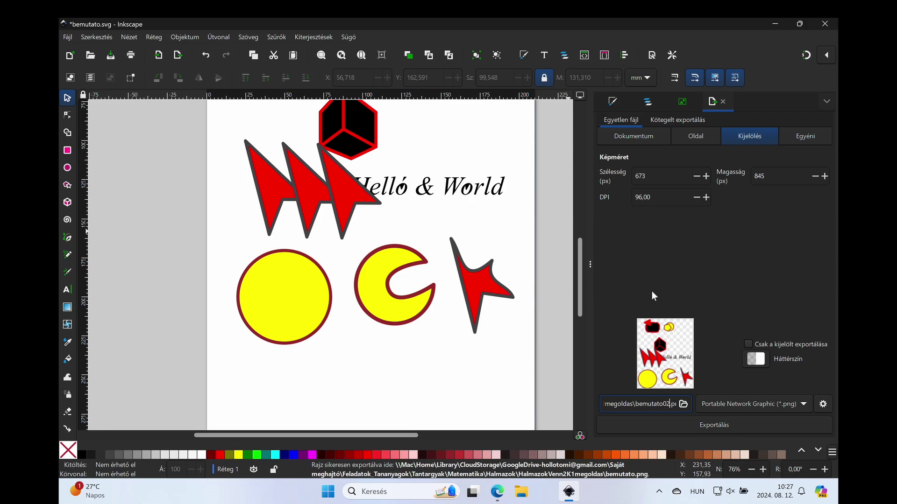
{"action": "left_click", "coordinate": [394, 322]}
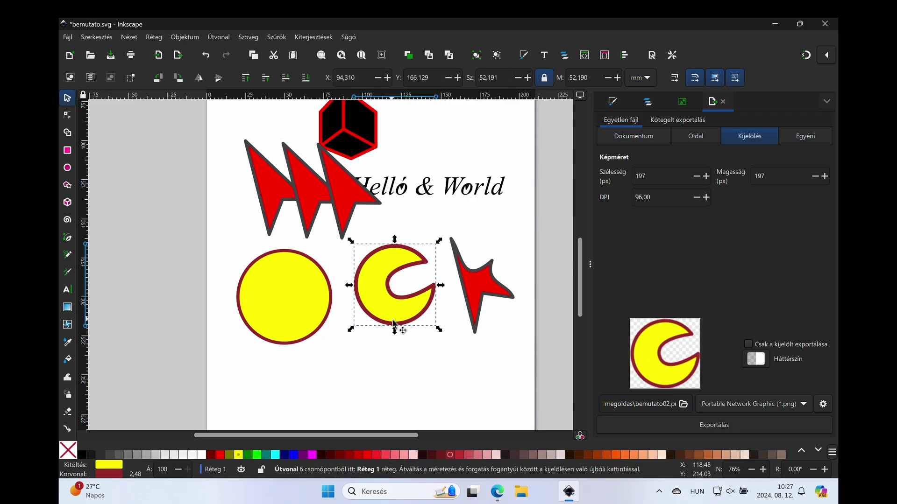
{"action": "left_click", "coordinate": [716, 427]}
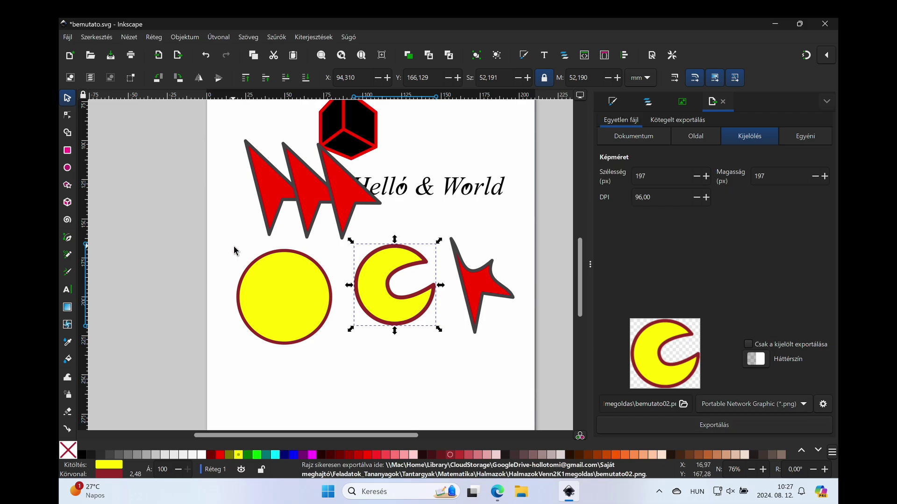